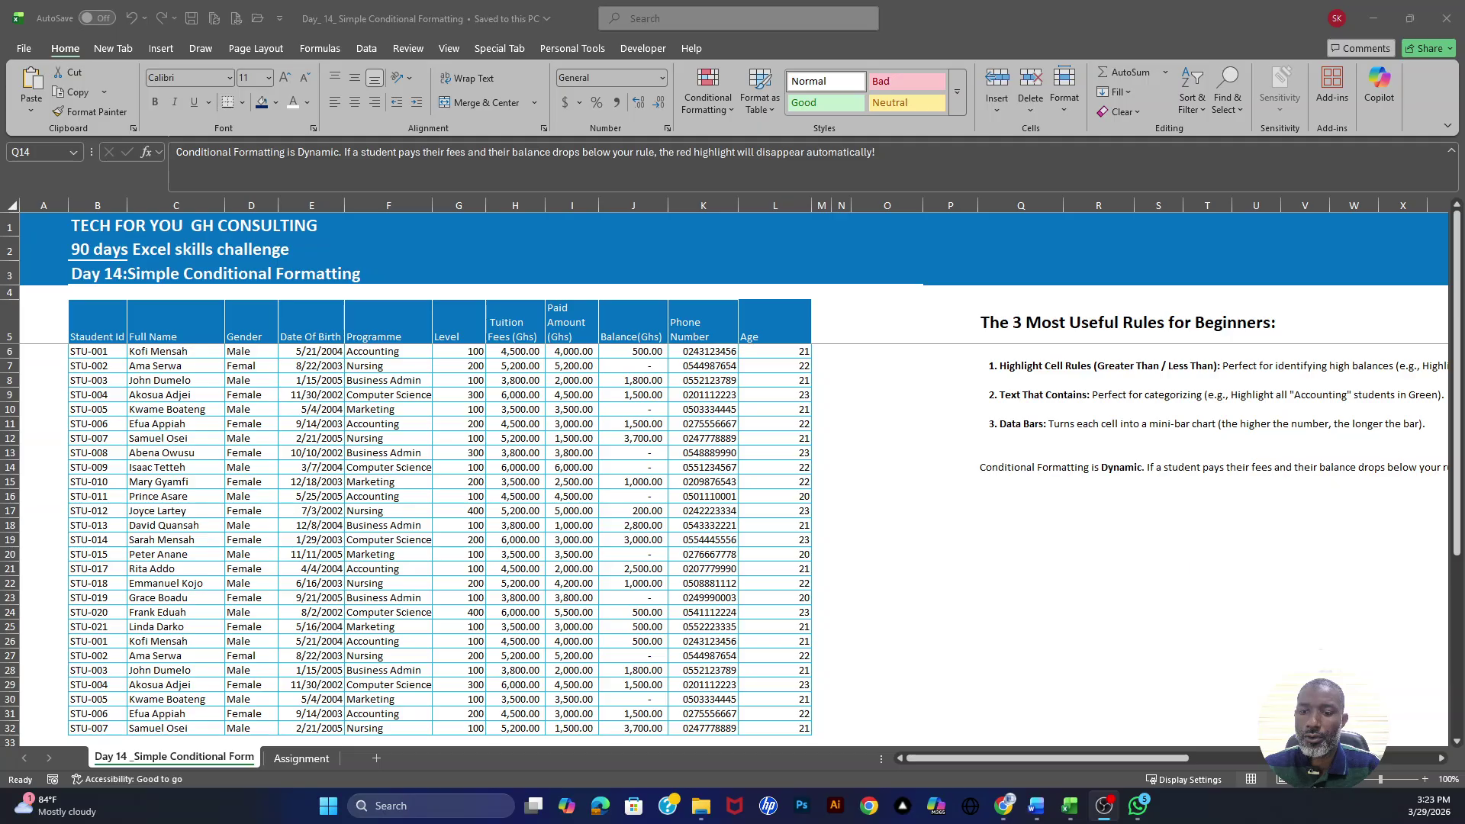
# Examine the student table's Balance, Full Name, Programme, Tuition Fees and Paid Amount columns
pyautogui.hotkey('alt', 'Tab')
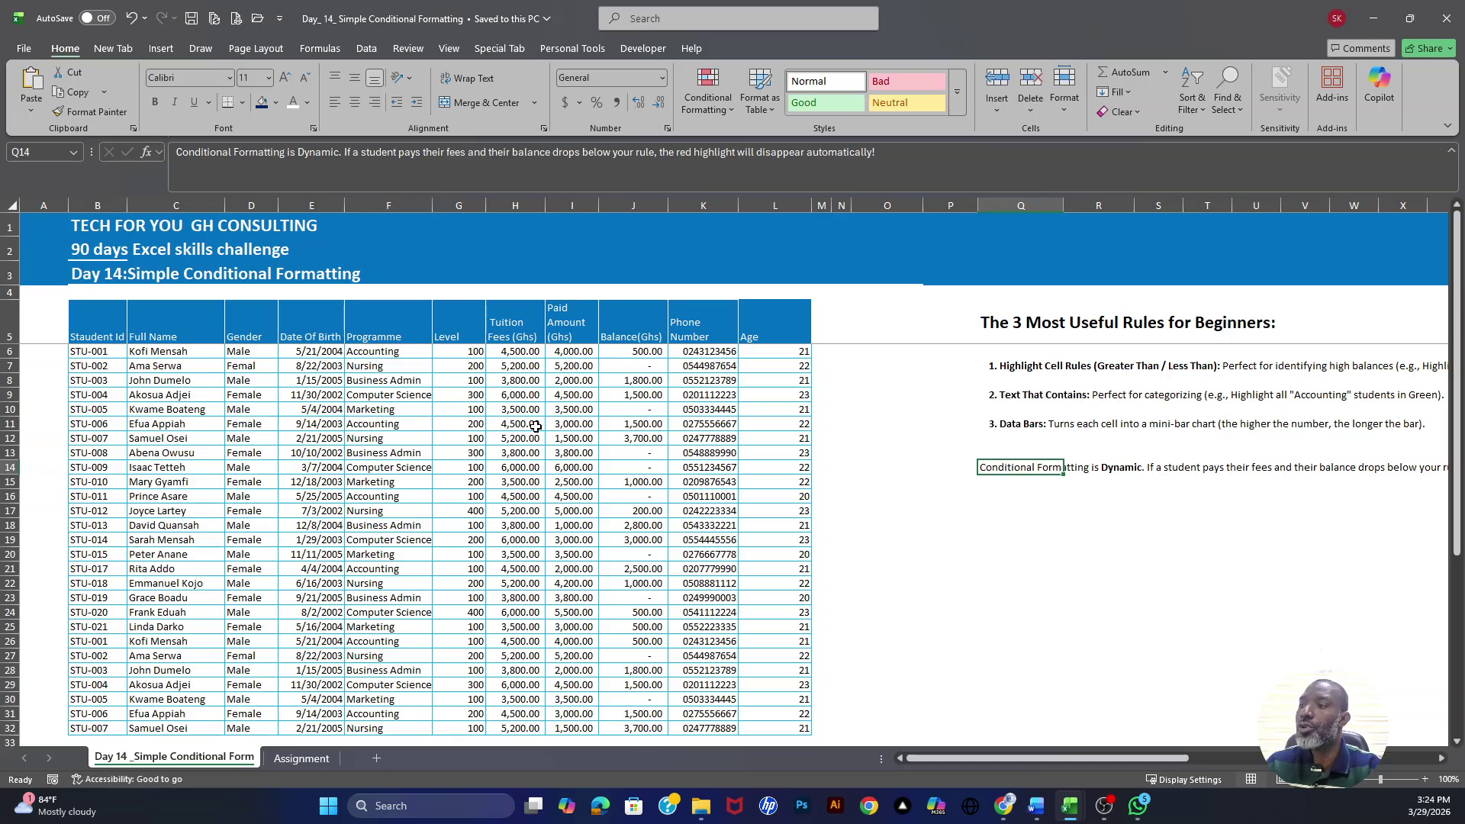
pyautogui.scroll(-2, 620, 389)
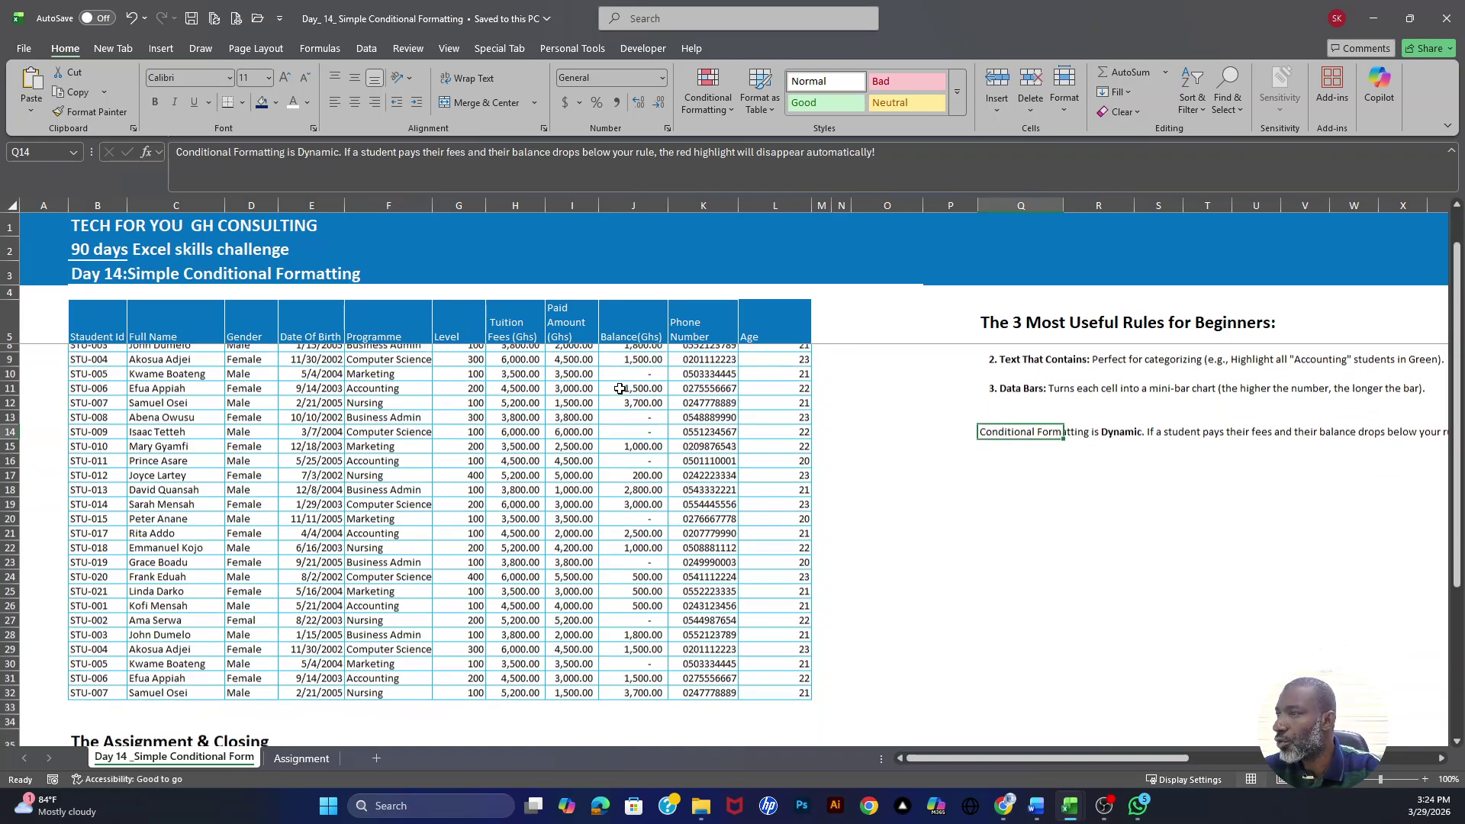
pyautogui.click(641, 641)
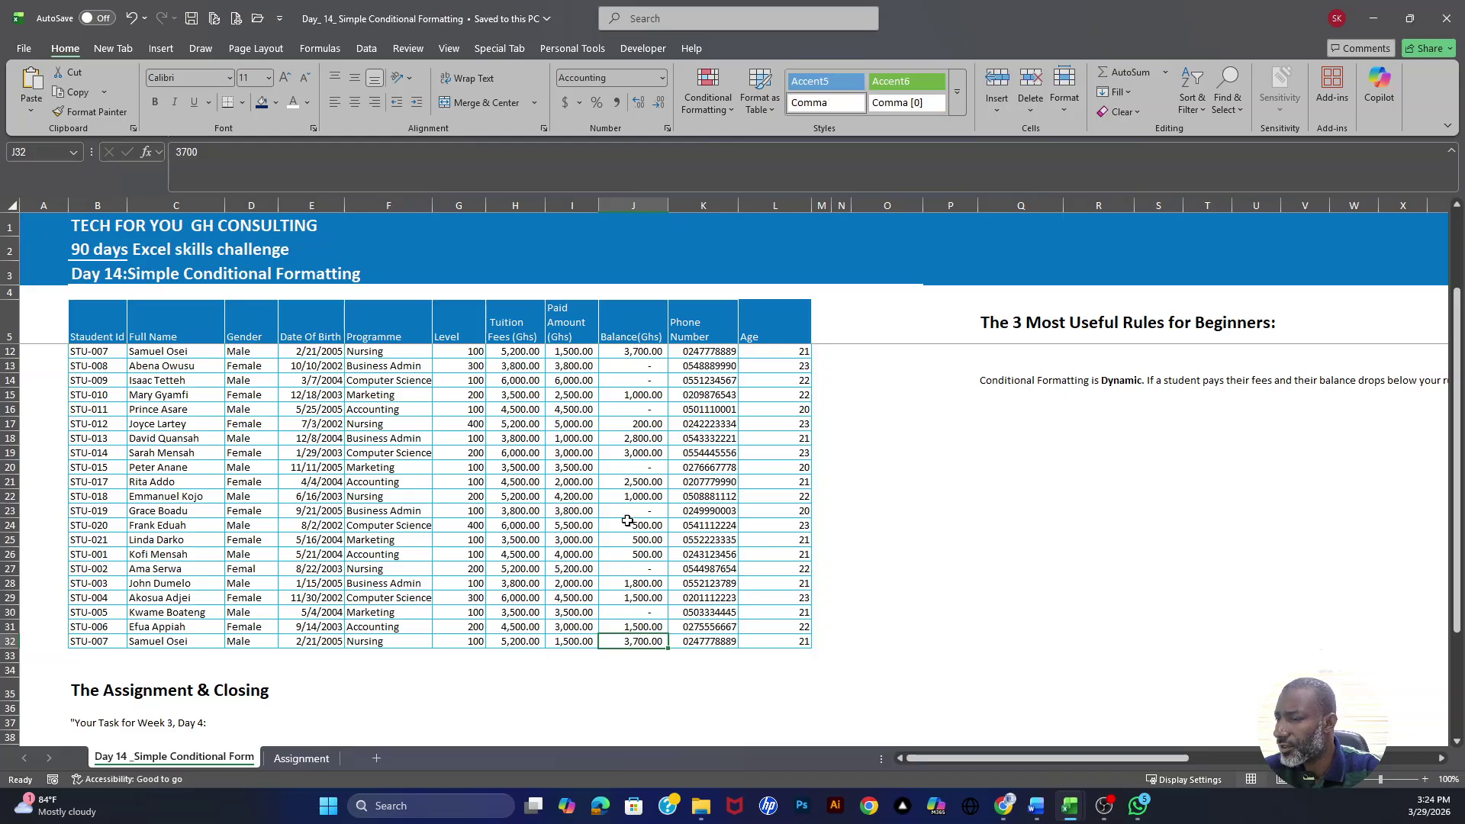
pyautogui.scroll(2, 633, 519)
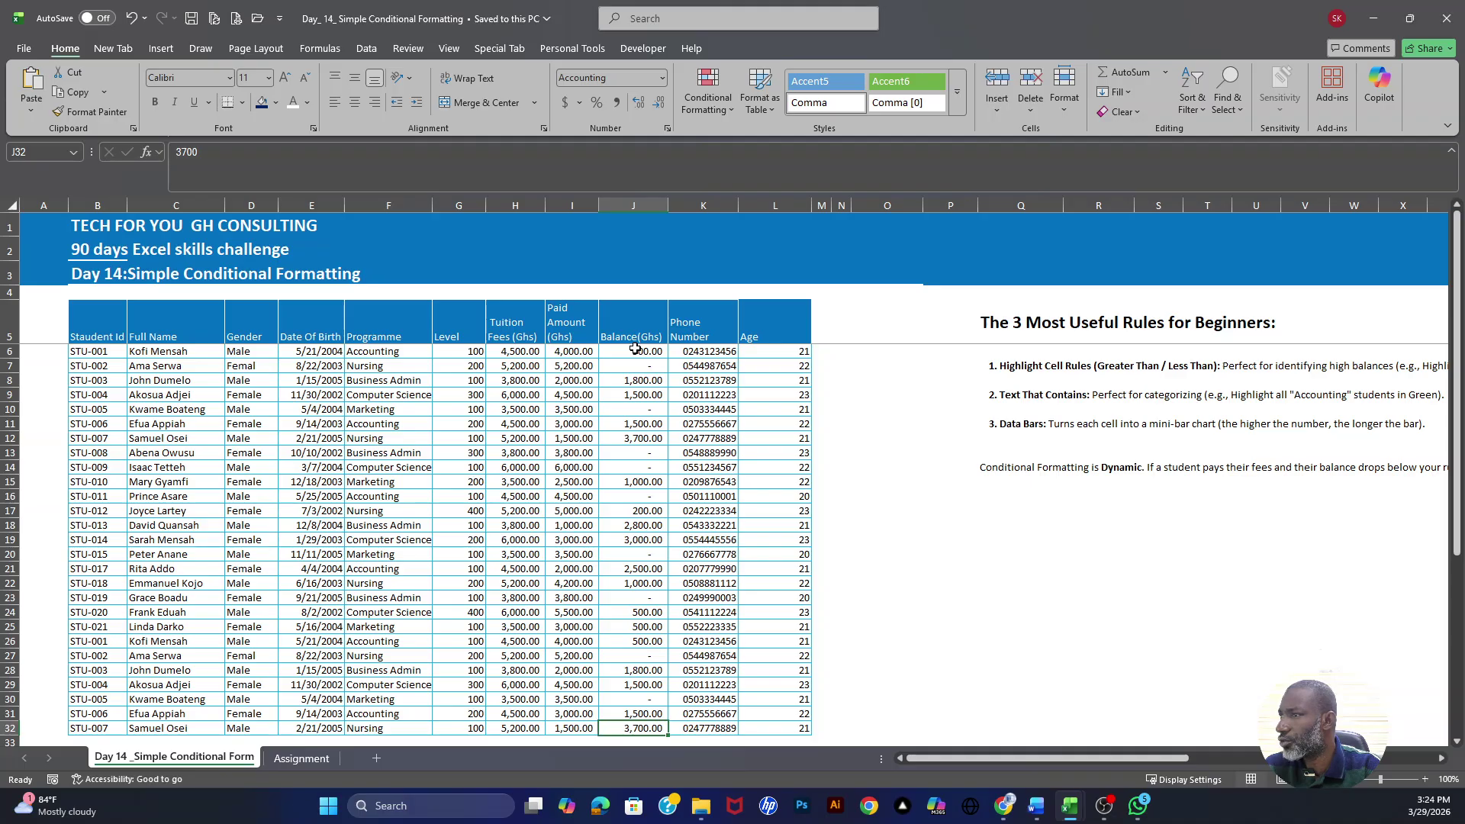
pyautogui.moveTo(635, 348); pyautogui.dragTo(631, 728)
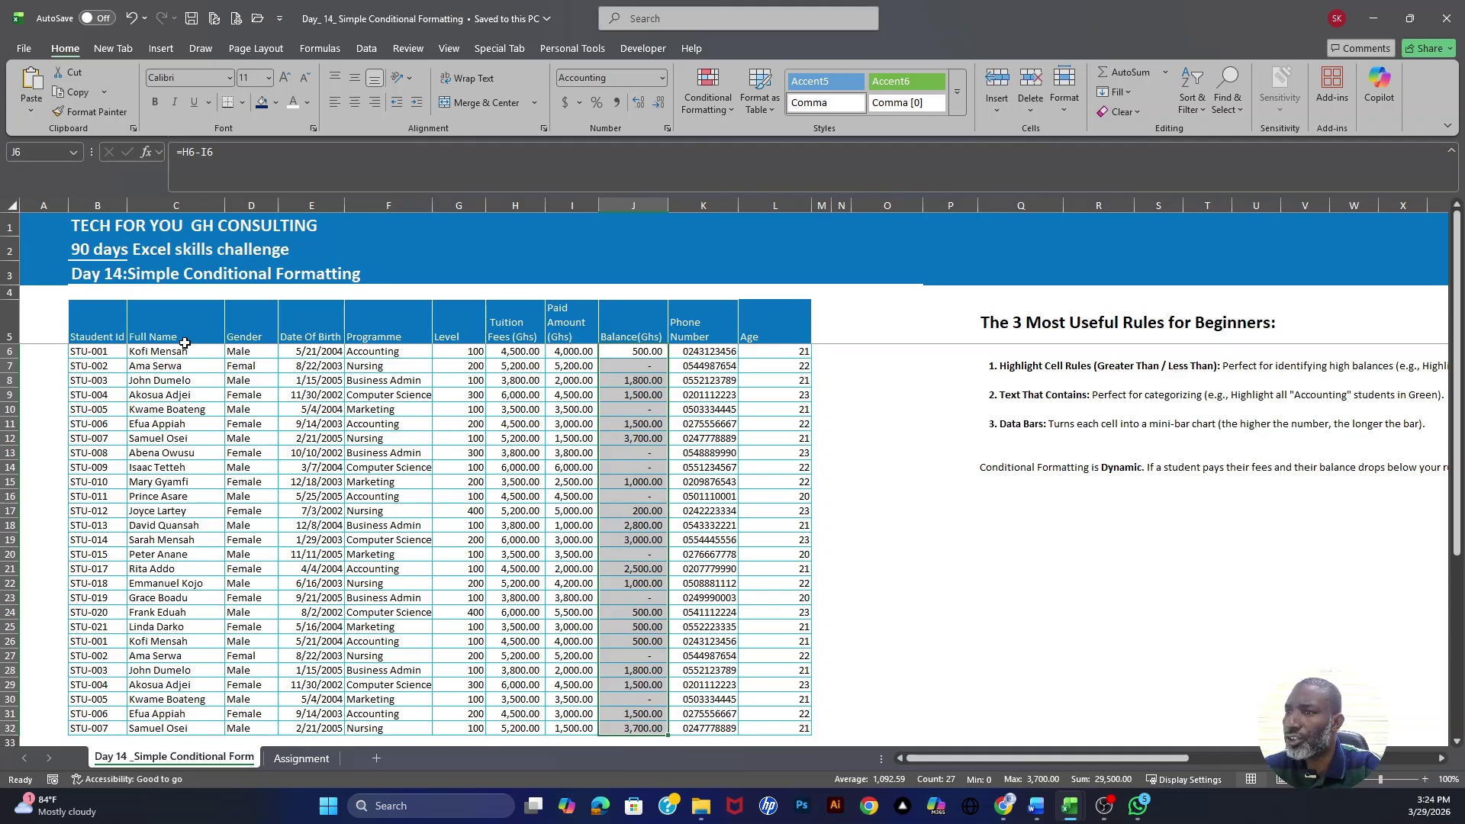
pyautogui.moveTo(169, 340); pyautogui.dragTo(151, 731)
pyautogui.click(190, 529)
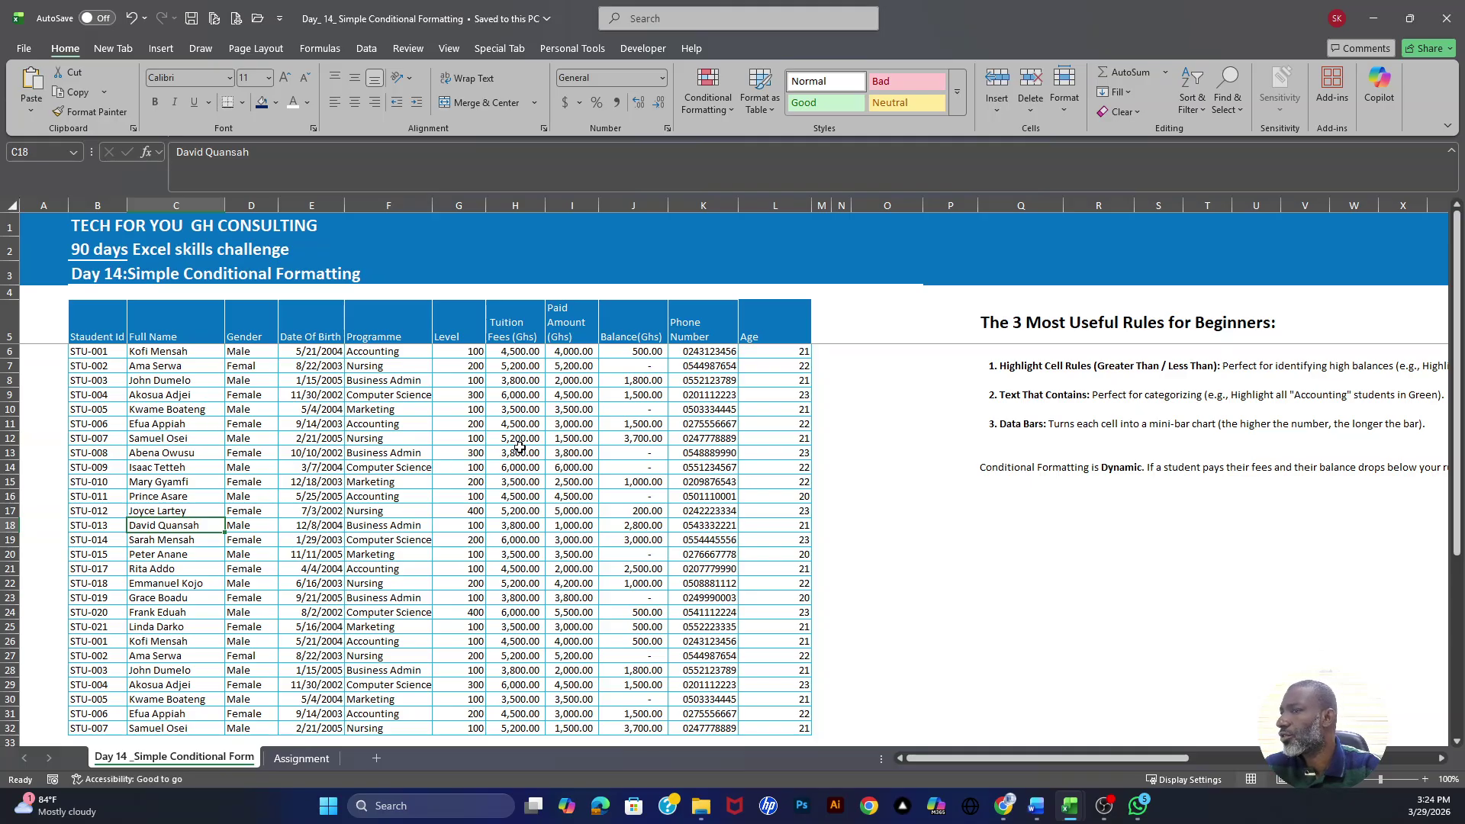
pyautogui.moveTo(382, 339); pyautogui.dragTo(361, 731)
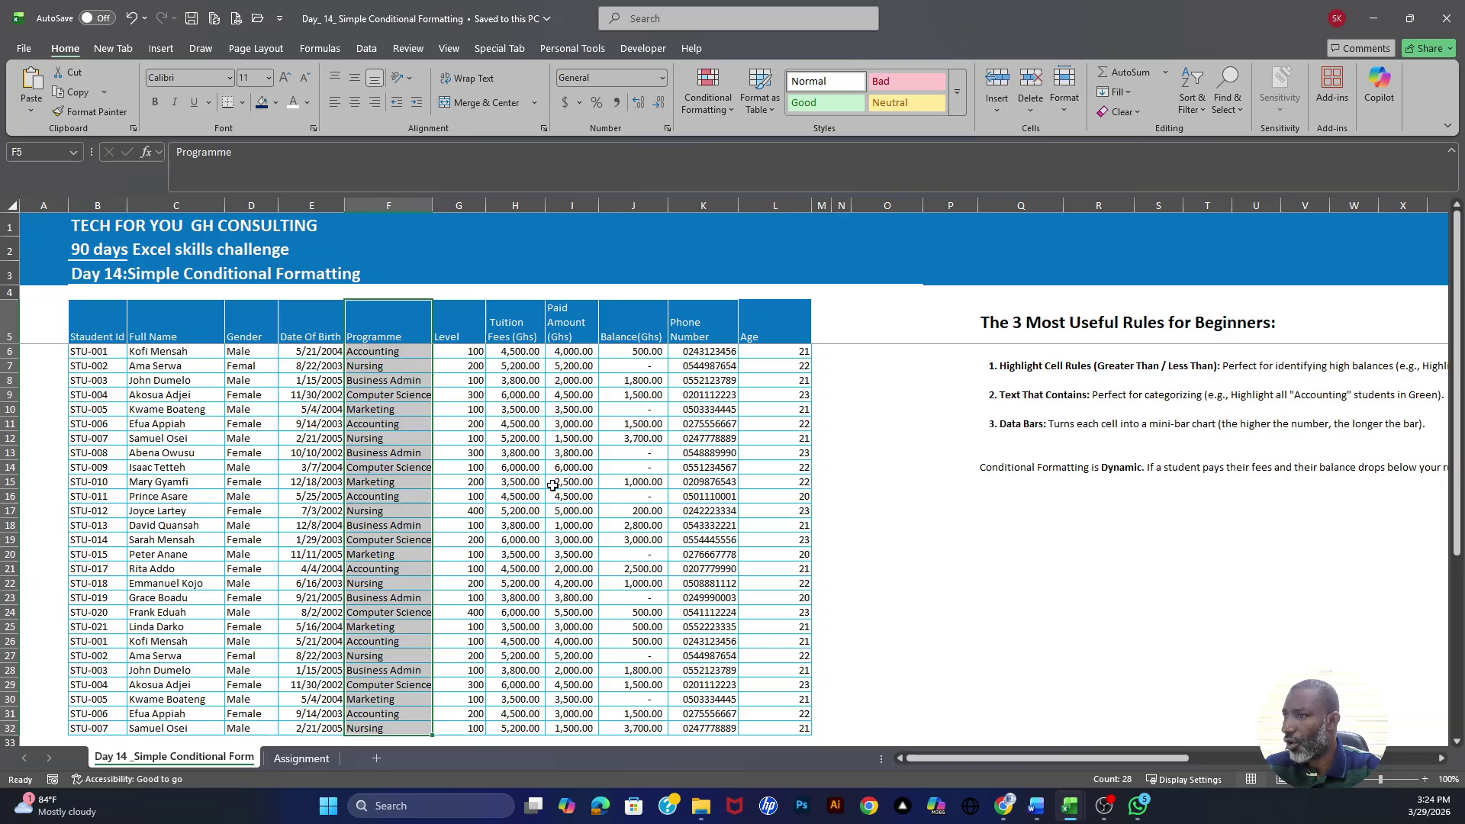
pyautogui.click(512, 335)
pyautogui.moveTo(511, 335); pyautogui.dragTo(527, 744)
pyautogui.click(570, 484)
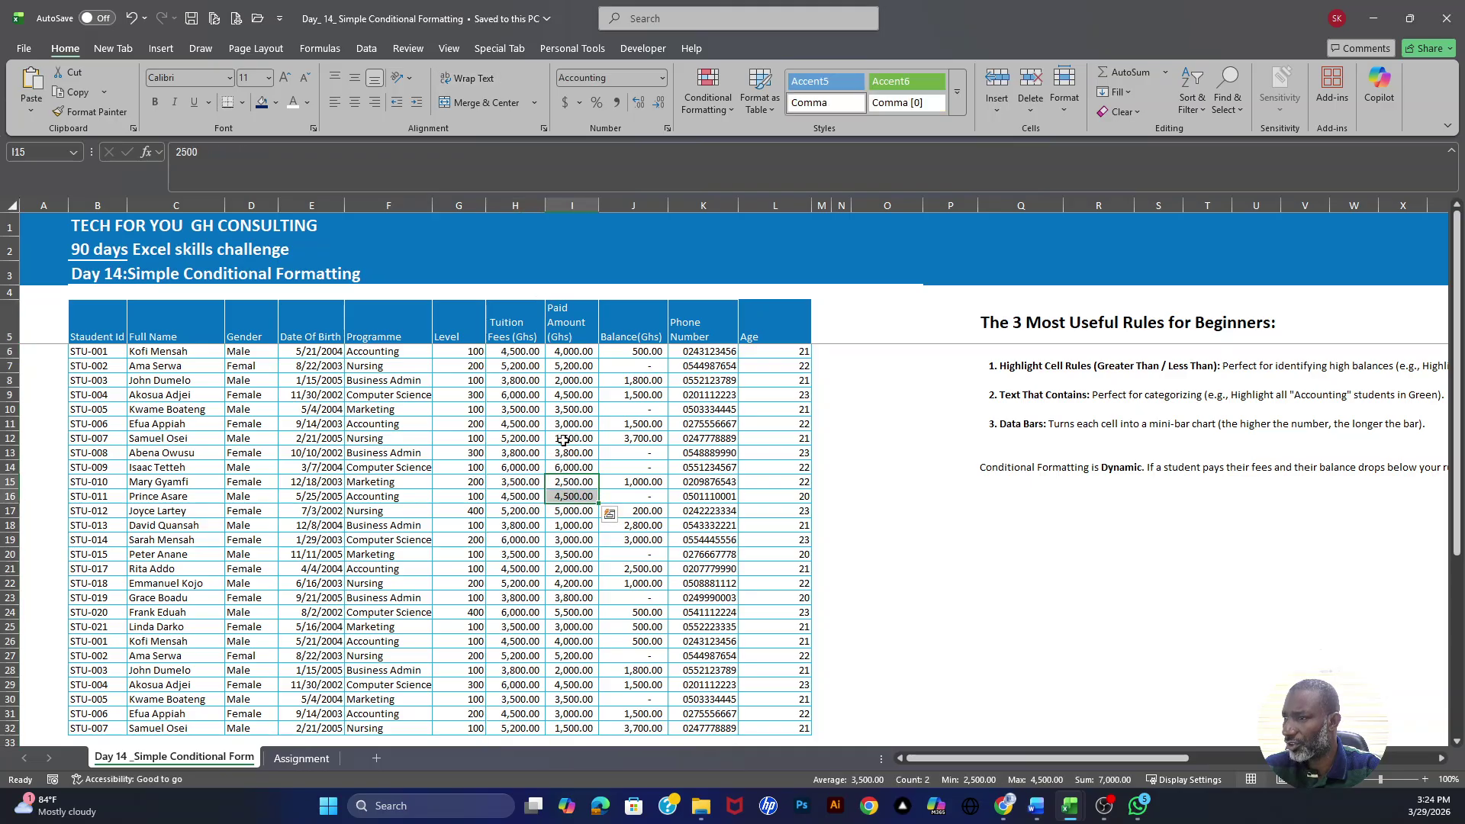
pyautogui.moveTo(570, 352); pyautogui.dragTo(569, 467)
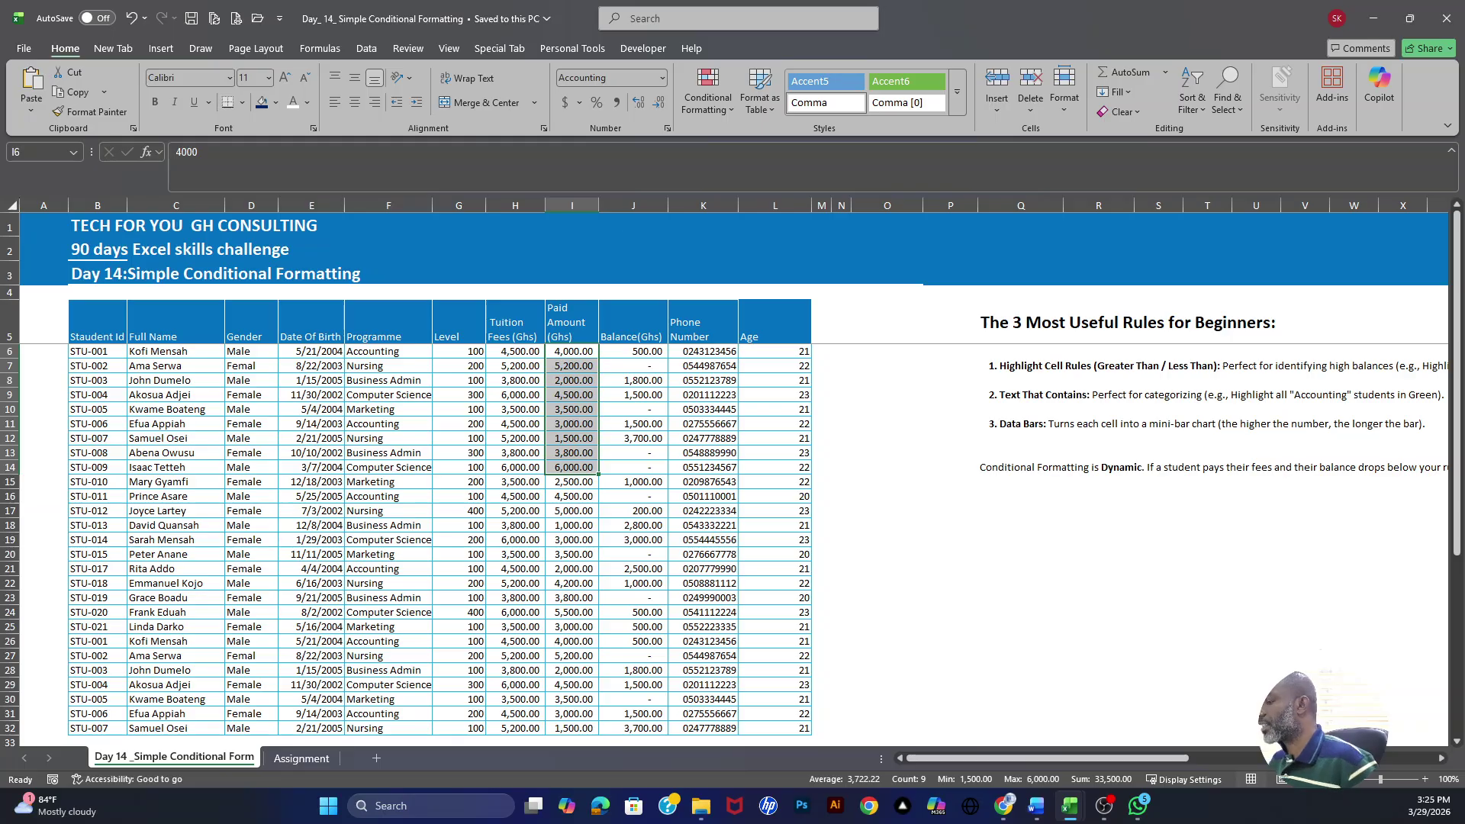
# Read the notes on the three most useful rules for beginners beside the table, and return to the student records
pyautogui.moveTo(1154, 757); pyautogui.dragTo(1224, 760)
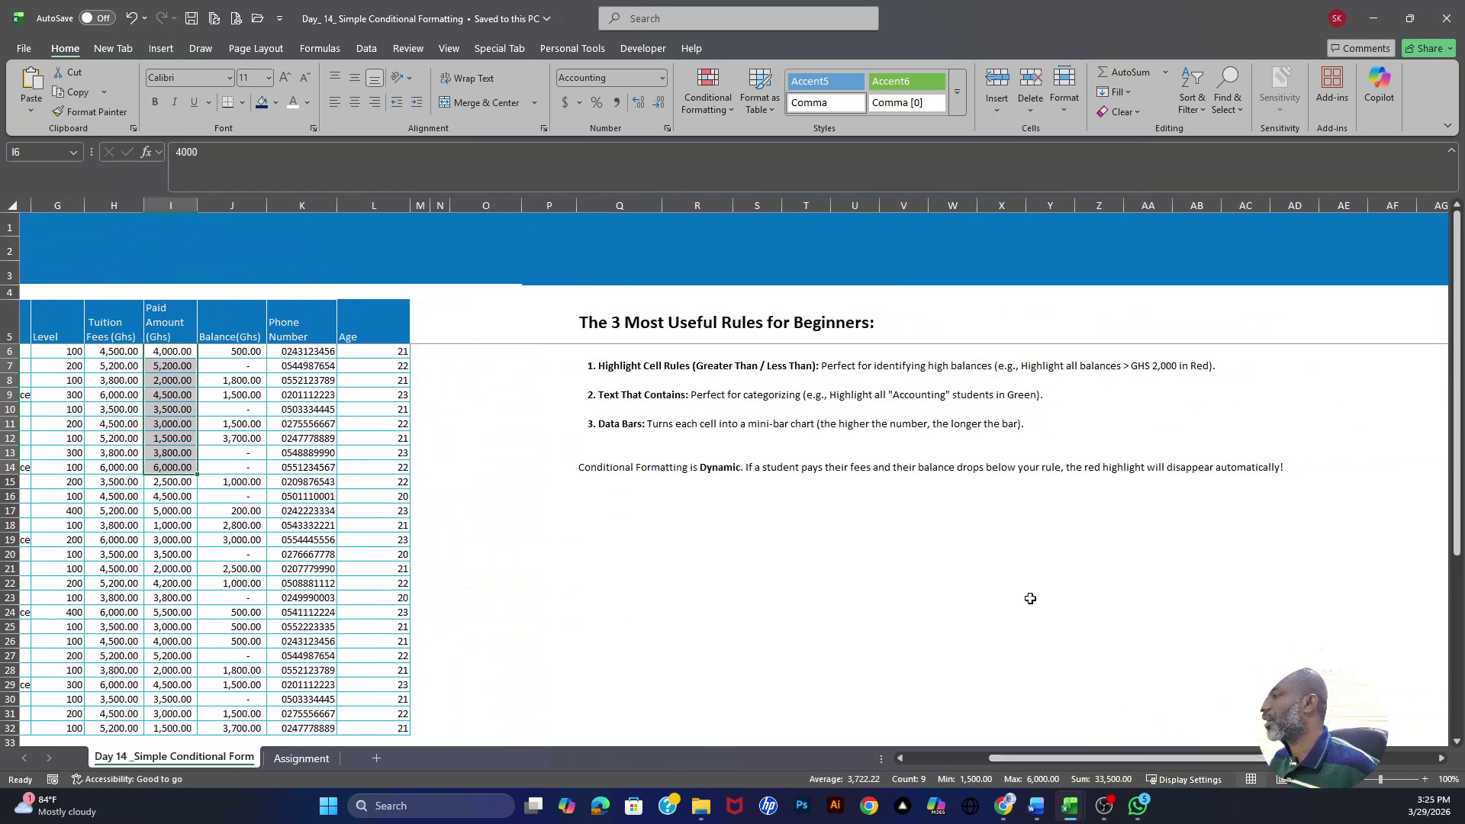
pyautogui.click(957, 370)
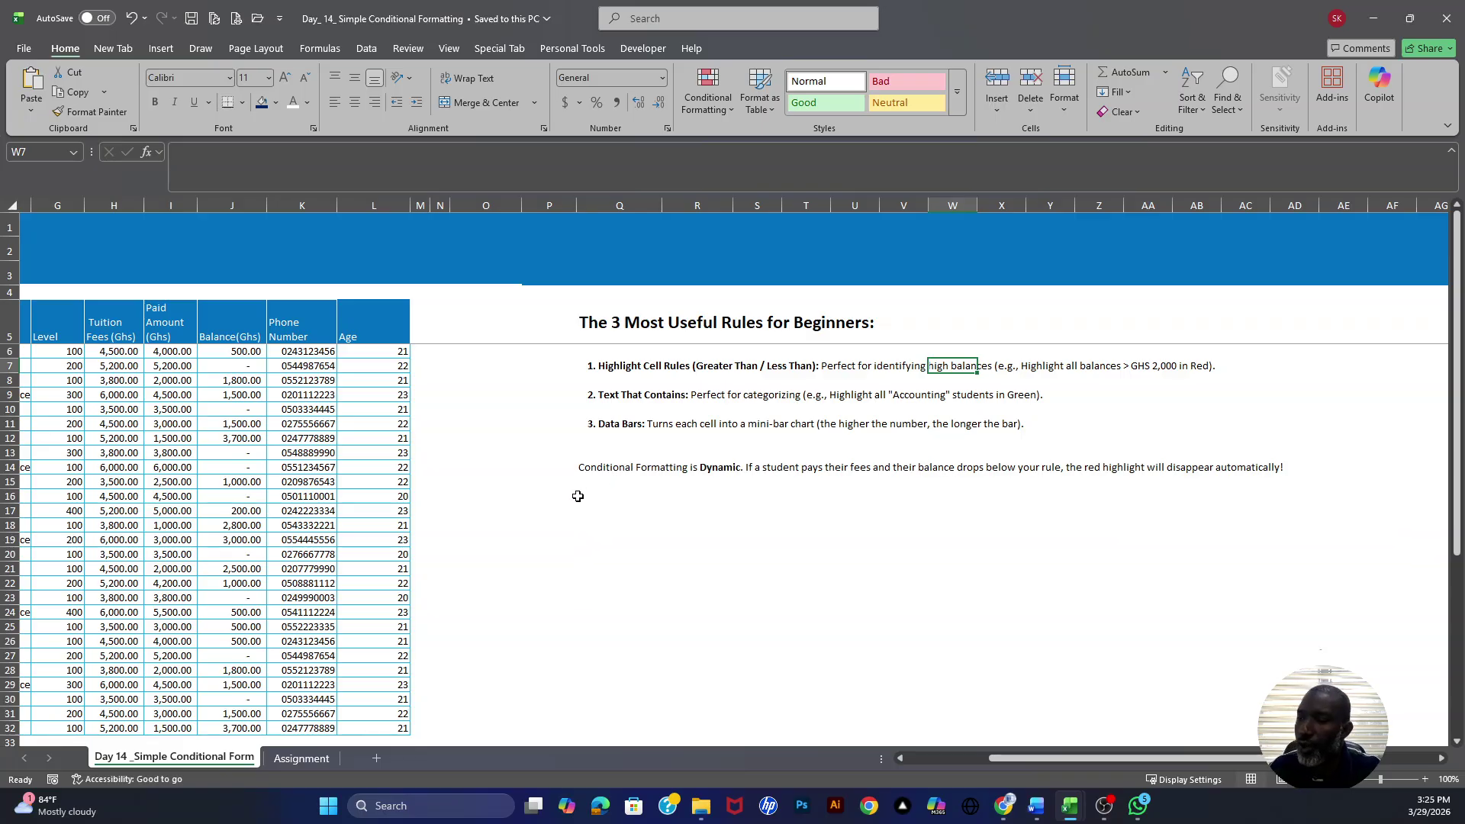
pyautogui.hscroll(-3, 1010, 759)
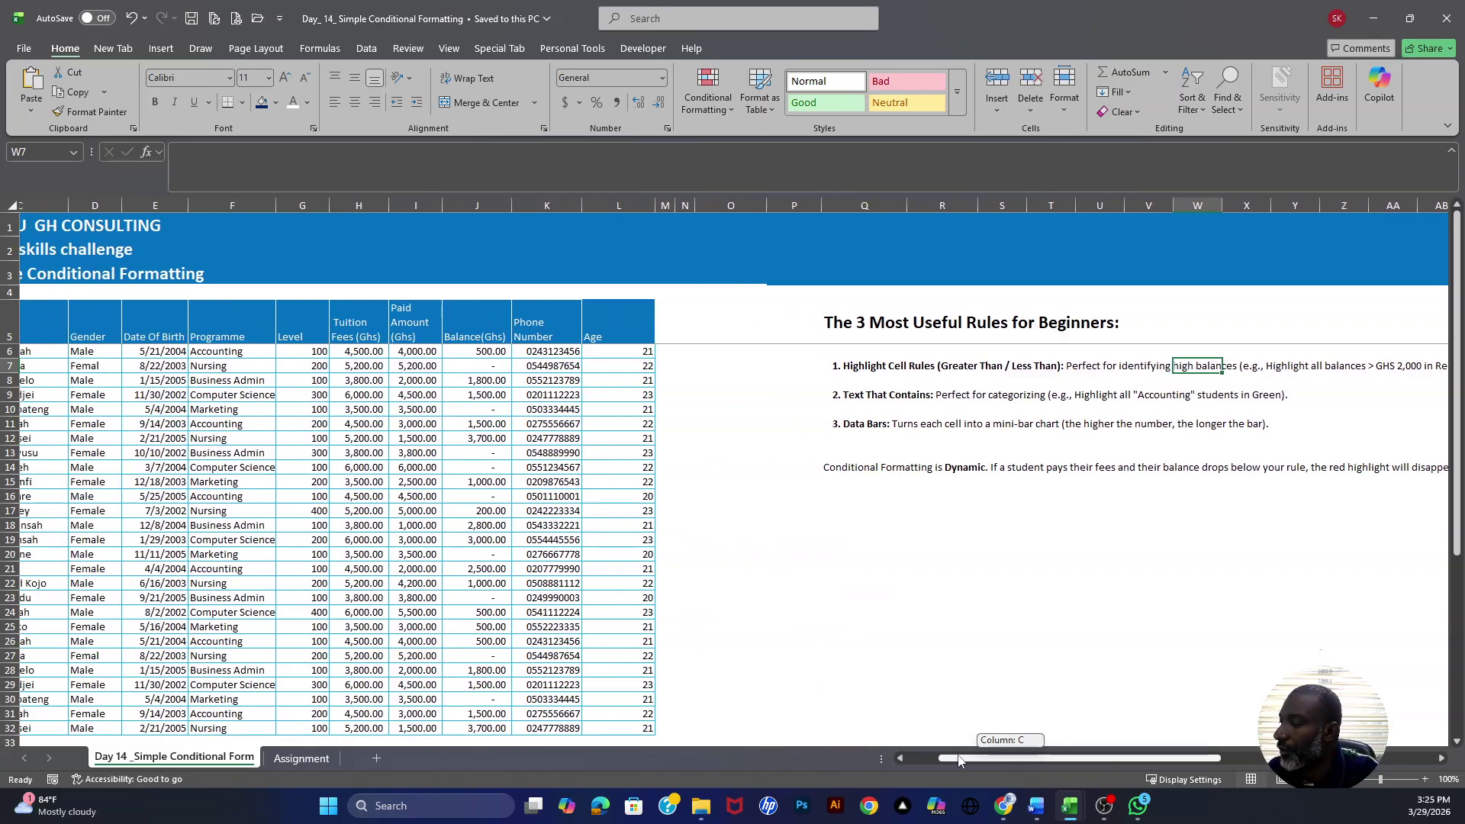
pyautogui.scroll(-2, 475, 508)
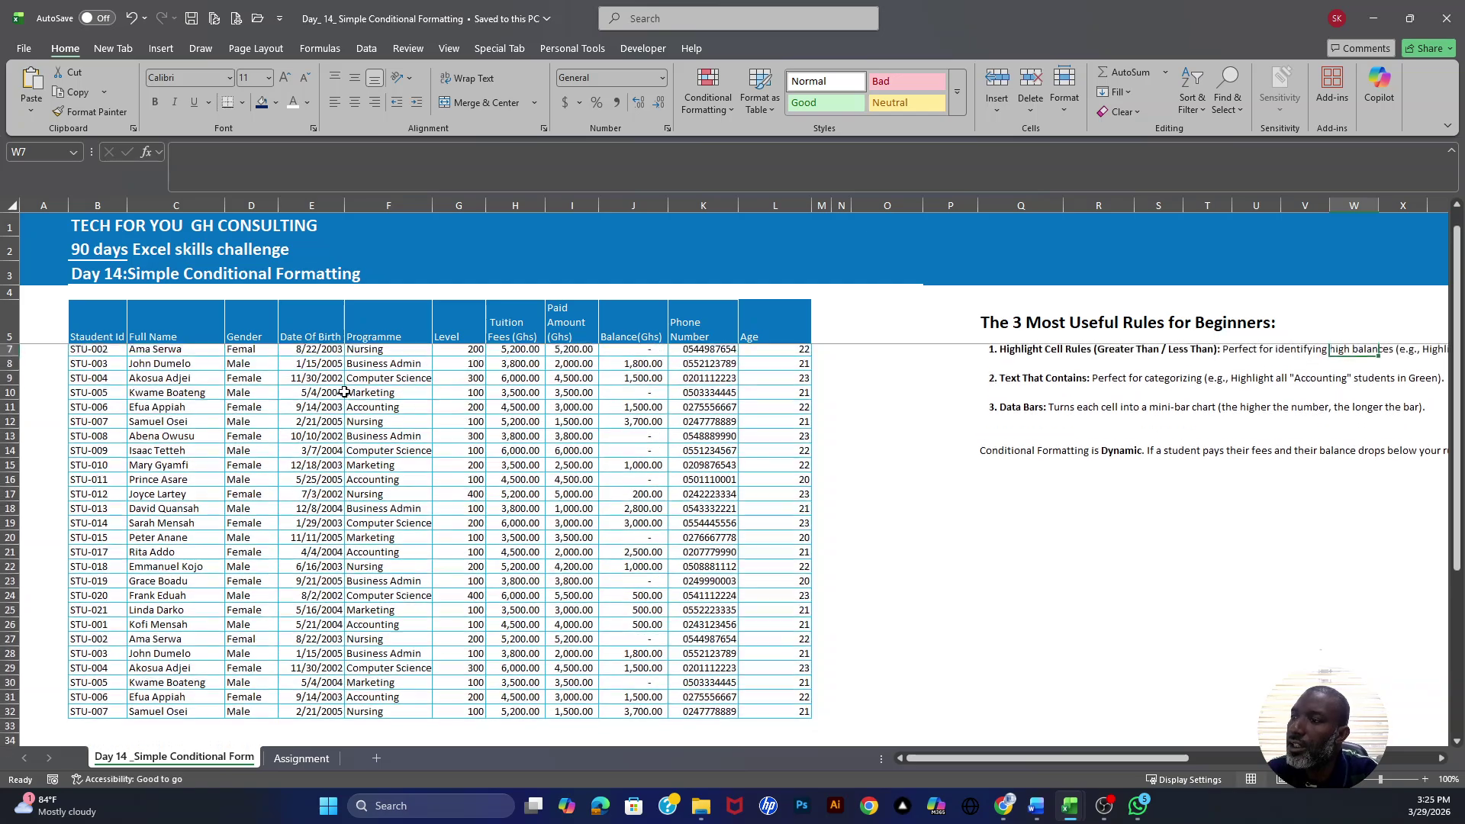
pyautogui.scroll(2, 336, 392)
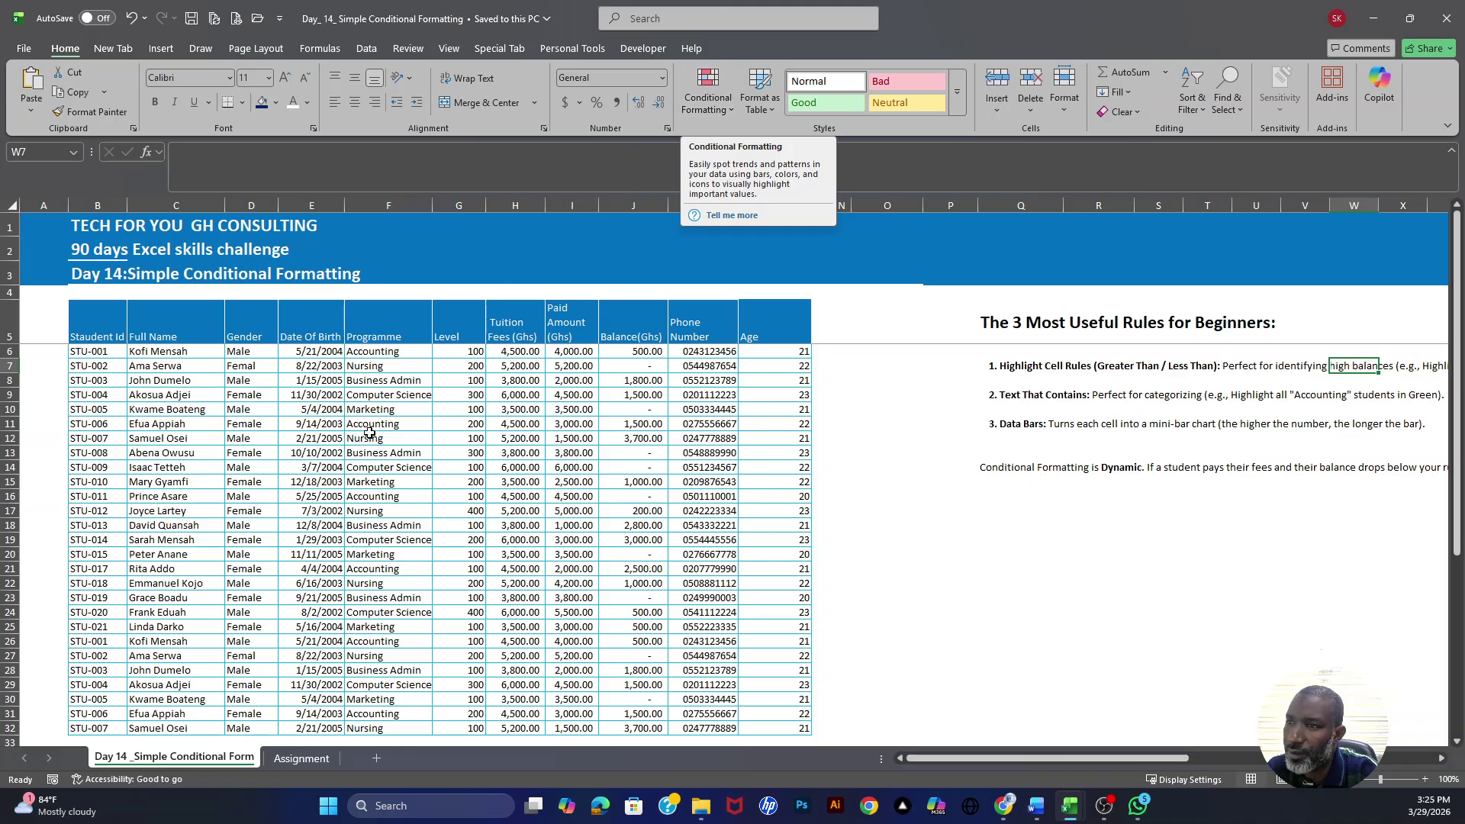
pyautogui.click(304, 424)
pyautogui.scroll(-3, 177, 406)
pyautogui.scroll(3, 177, 406)
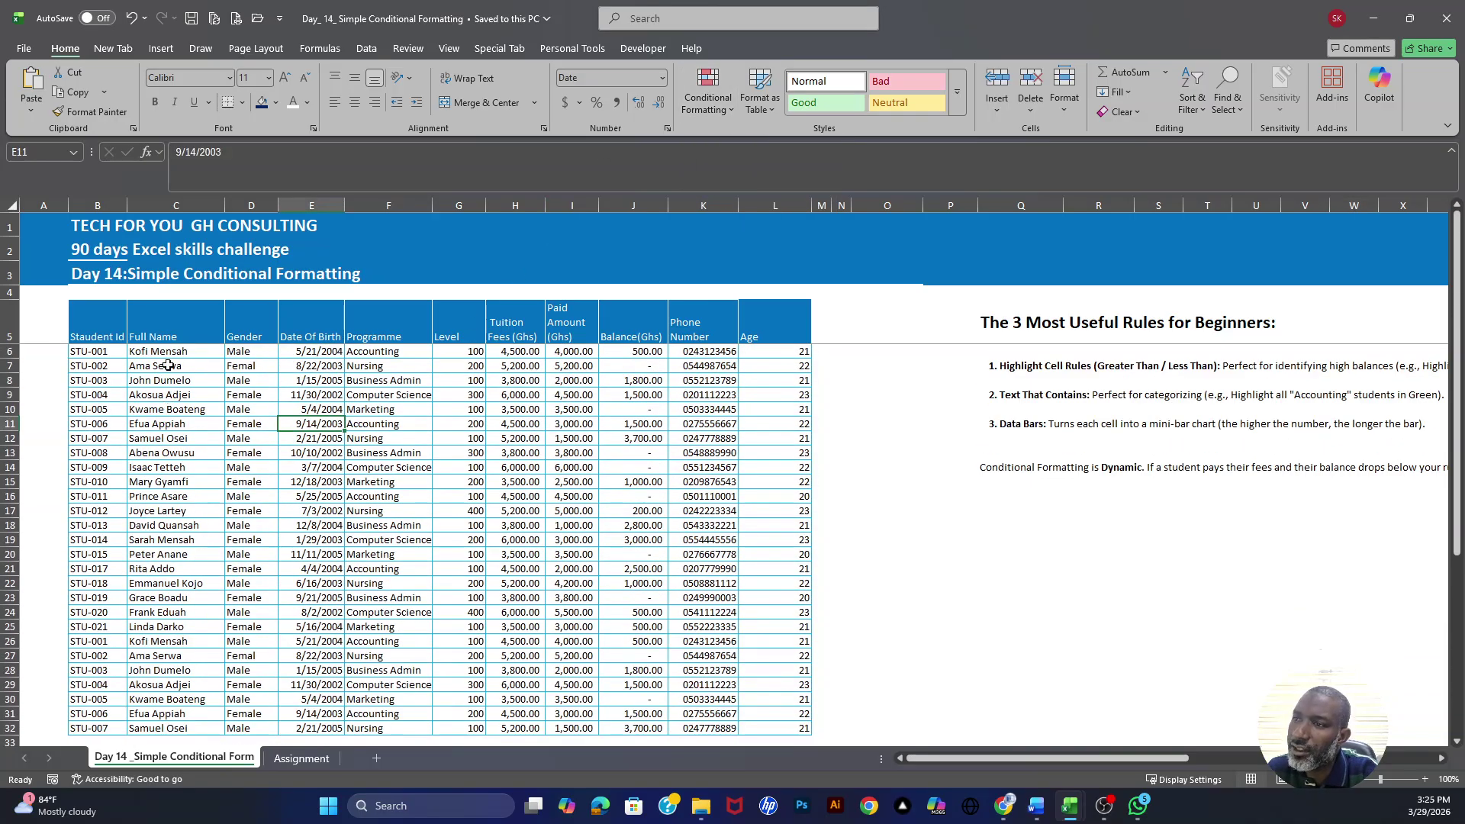
# Select the Full Name column from its header to row 32 and review the available conditional formatting rule categories
pyautogui.moveTo(165, 340); pyautogui.dragTo(167, 729)
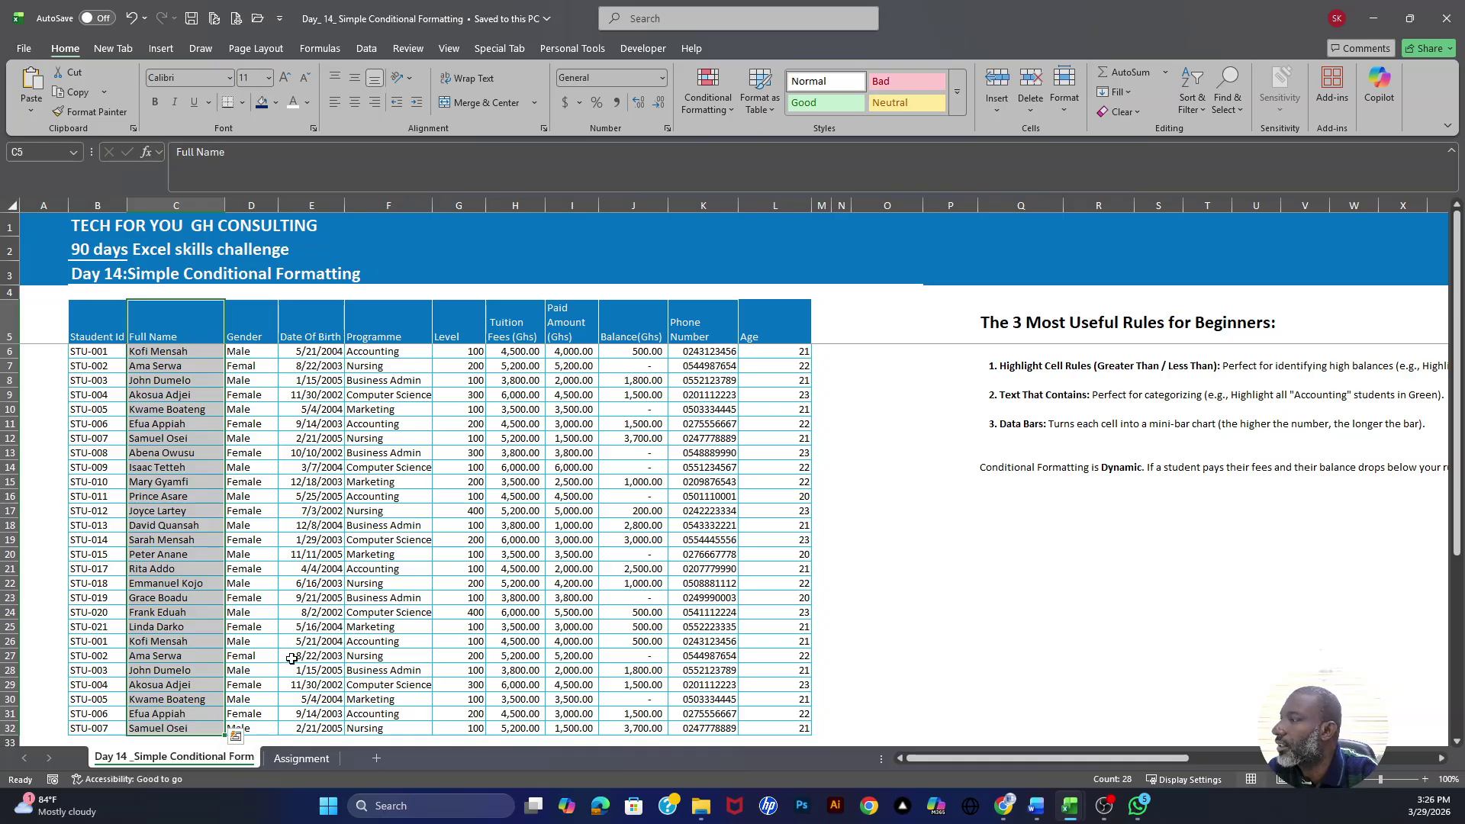
pyautogui.click(734, 113)
pyautogui.moveTo(751, 147)
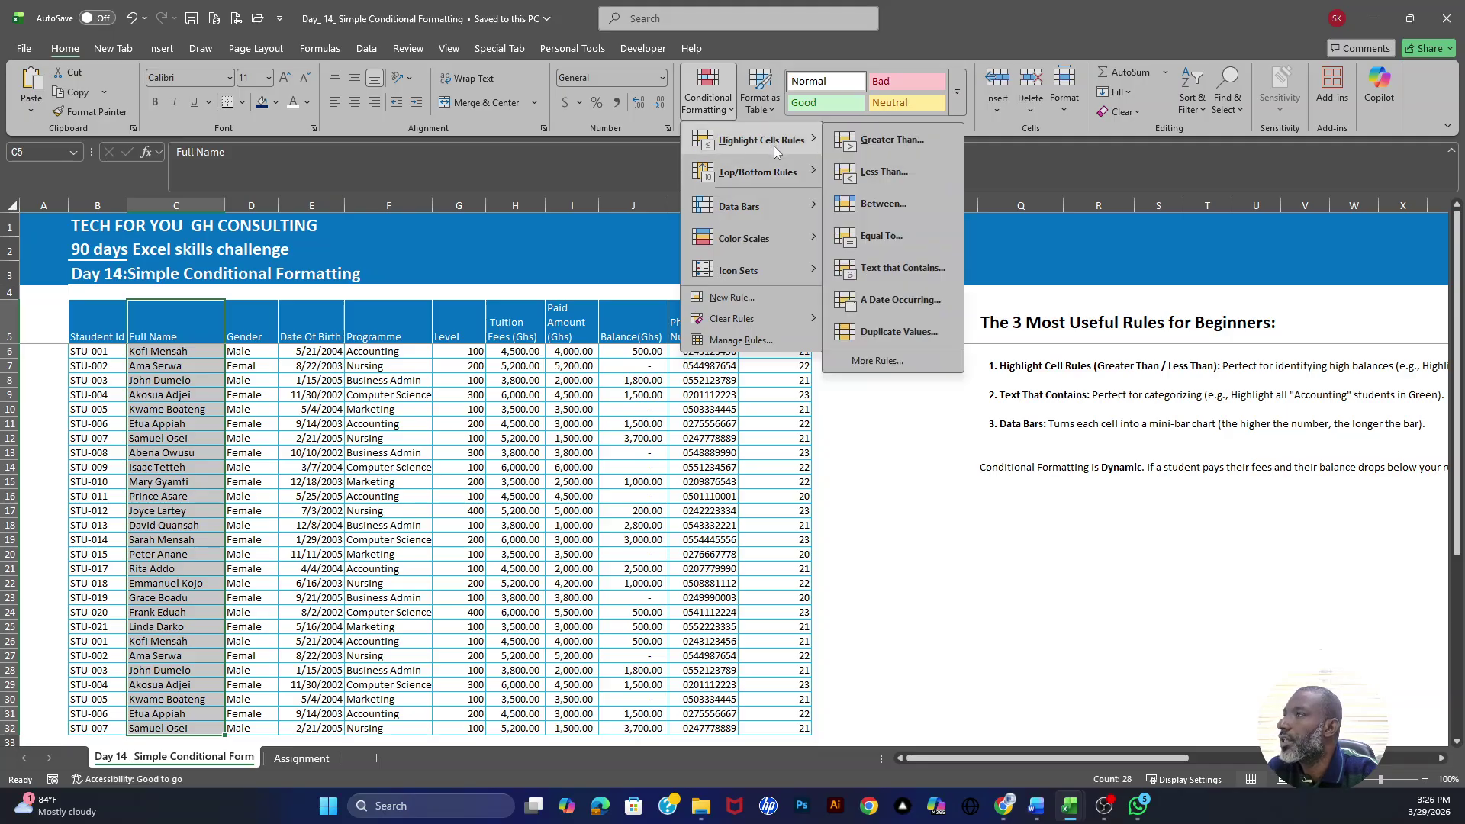
pyautogui.moveTo(759, 177)
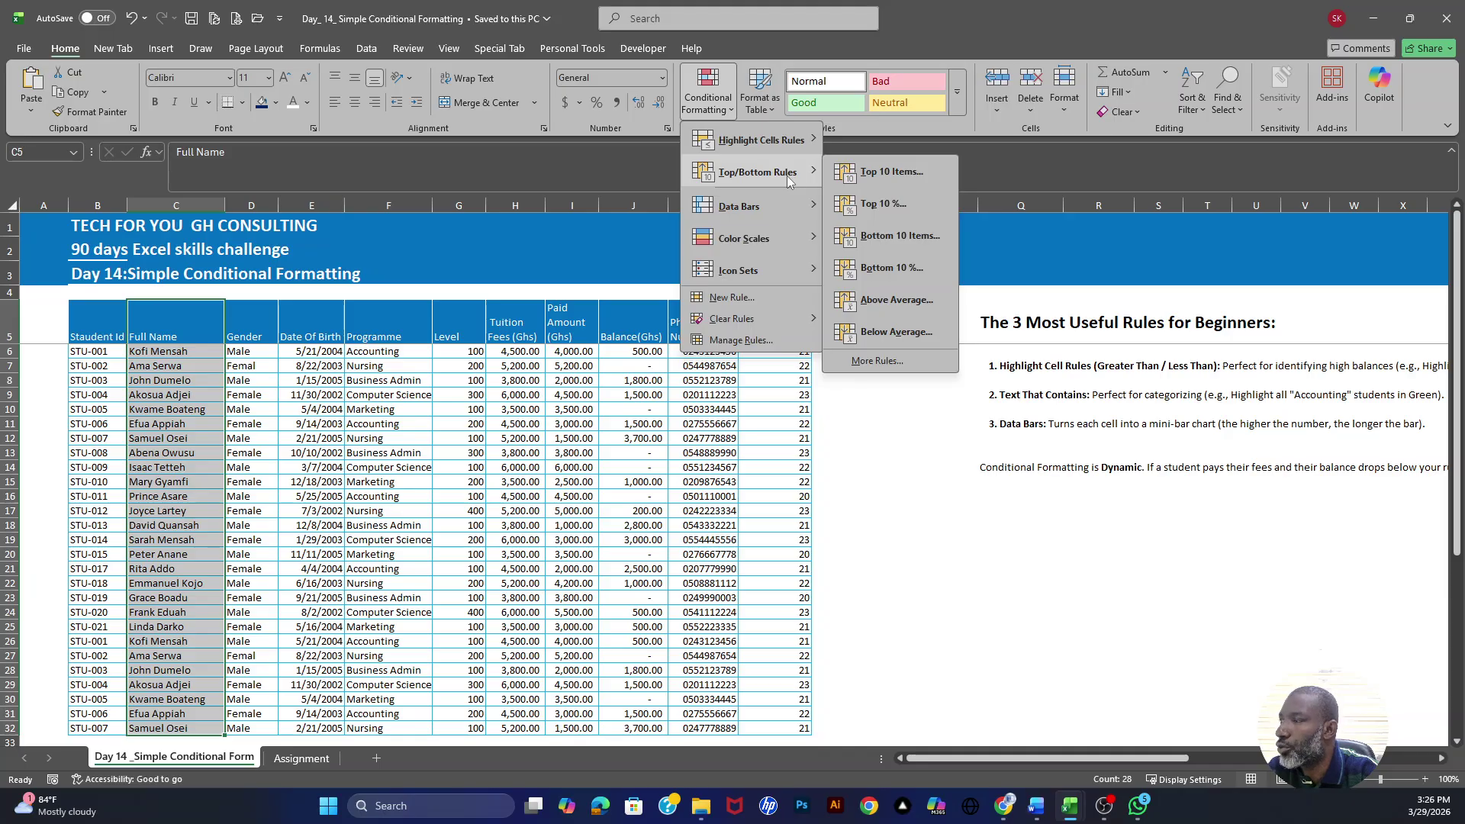
pyautogui.moveTo(735, 212)
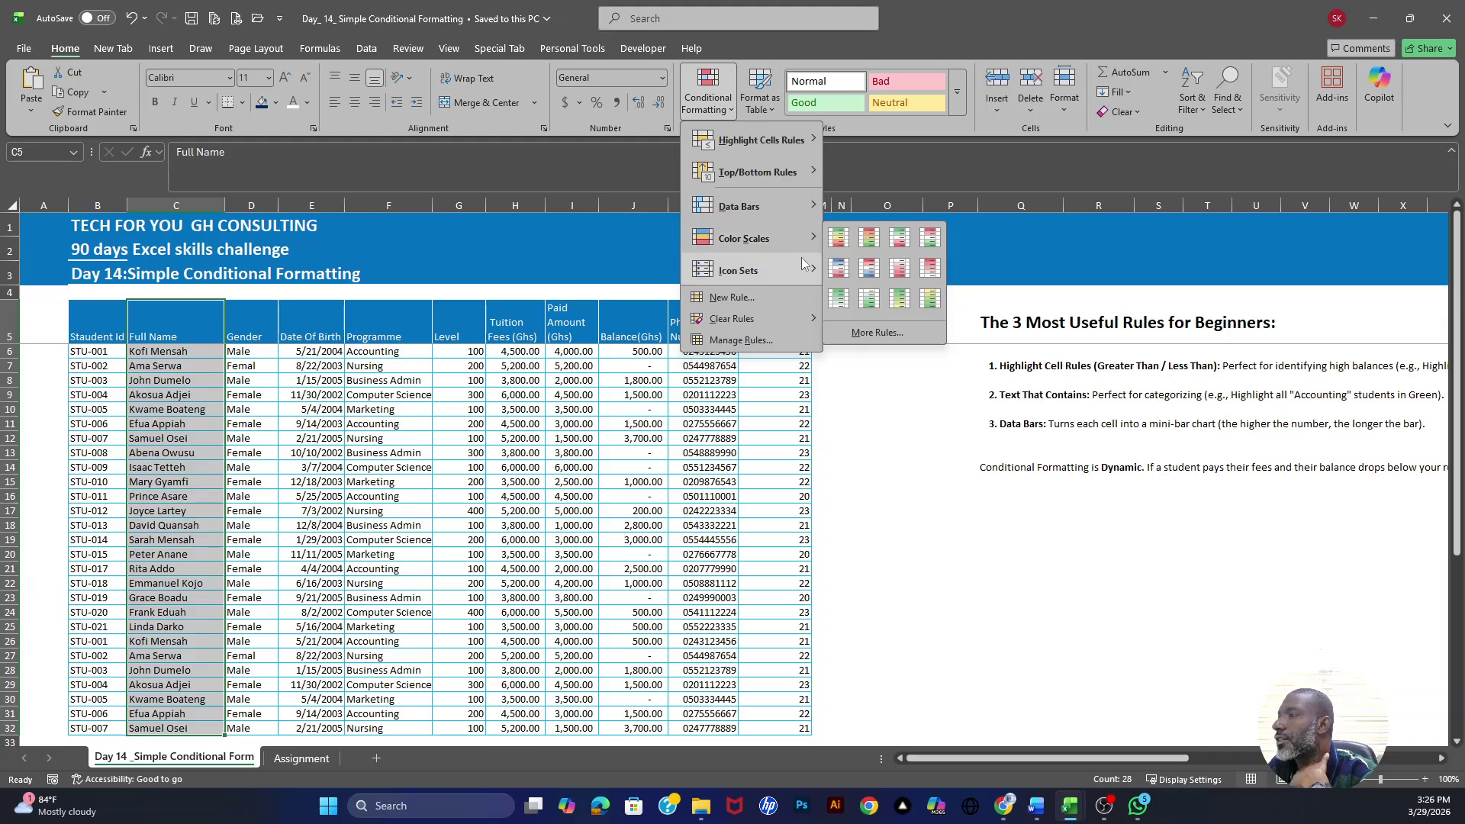
pyautogui.moveTo(753, 274)
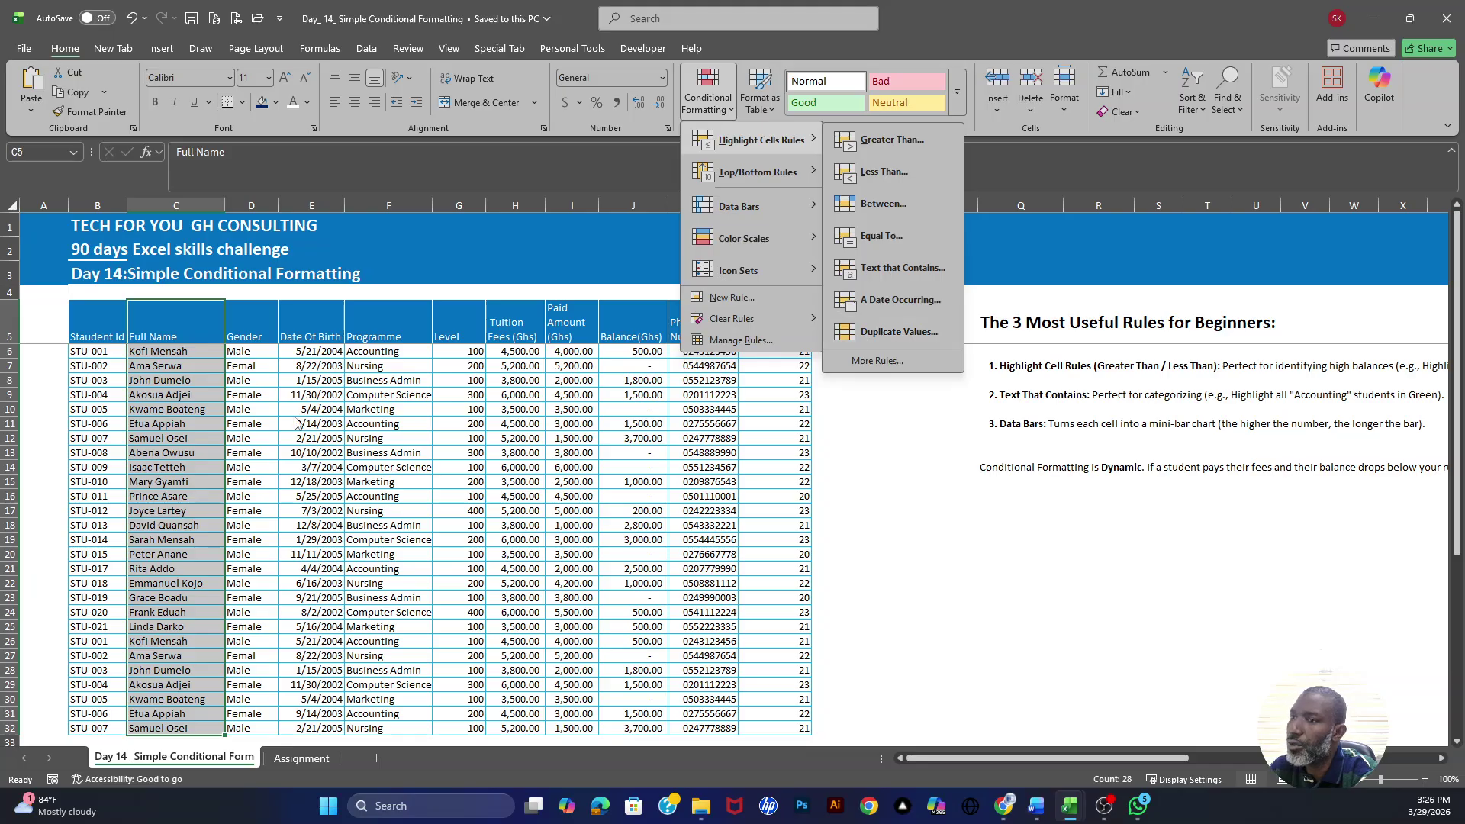
# Highlight the duplicate values in the Full Name range C5:C32 in light red with conditional formatting
pyautogui.click(180, 374)
pyautogui.moveTo(175, 366); pyautogui.dragTo(178, 729)
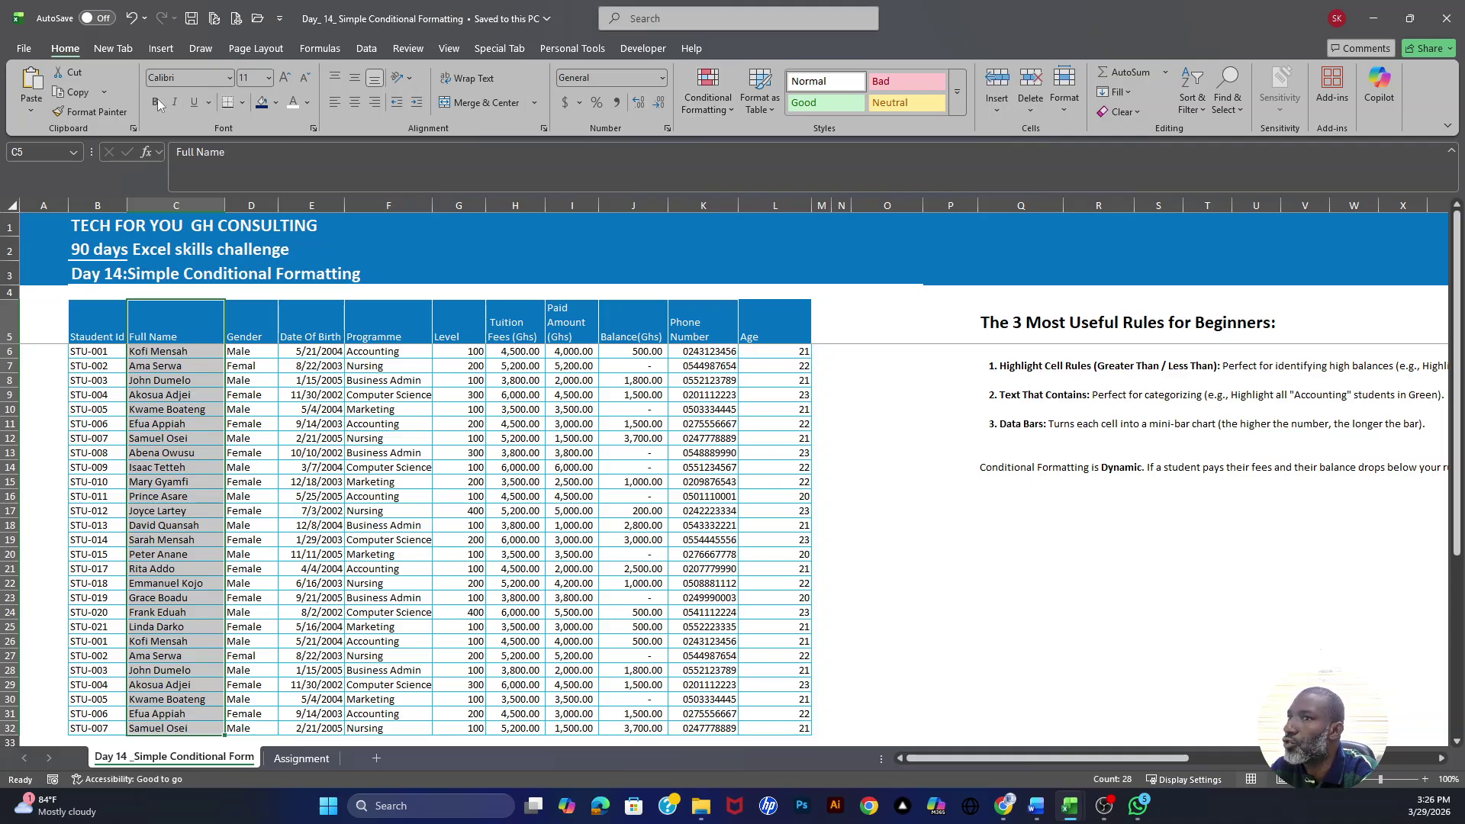
pyautogui.click(709, 98)
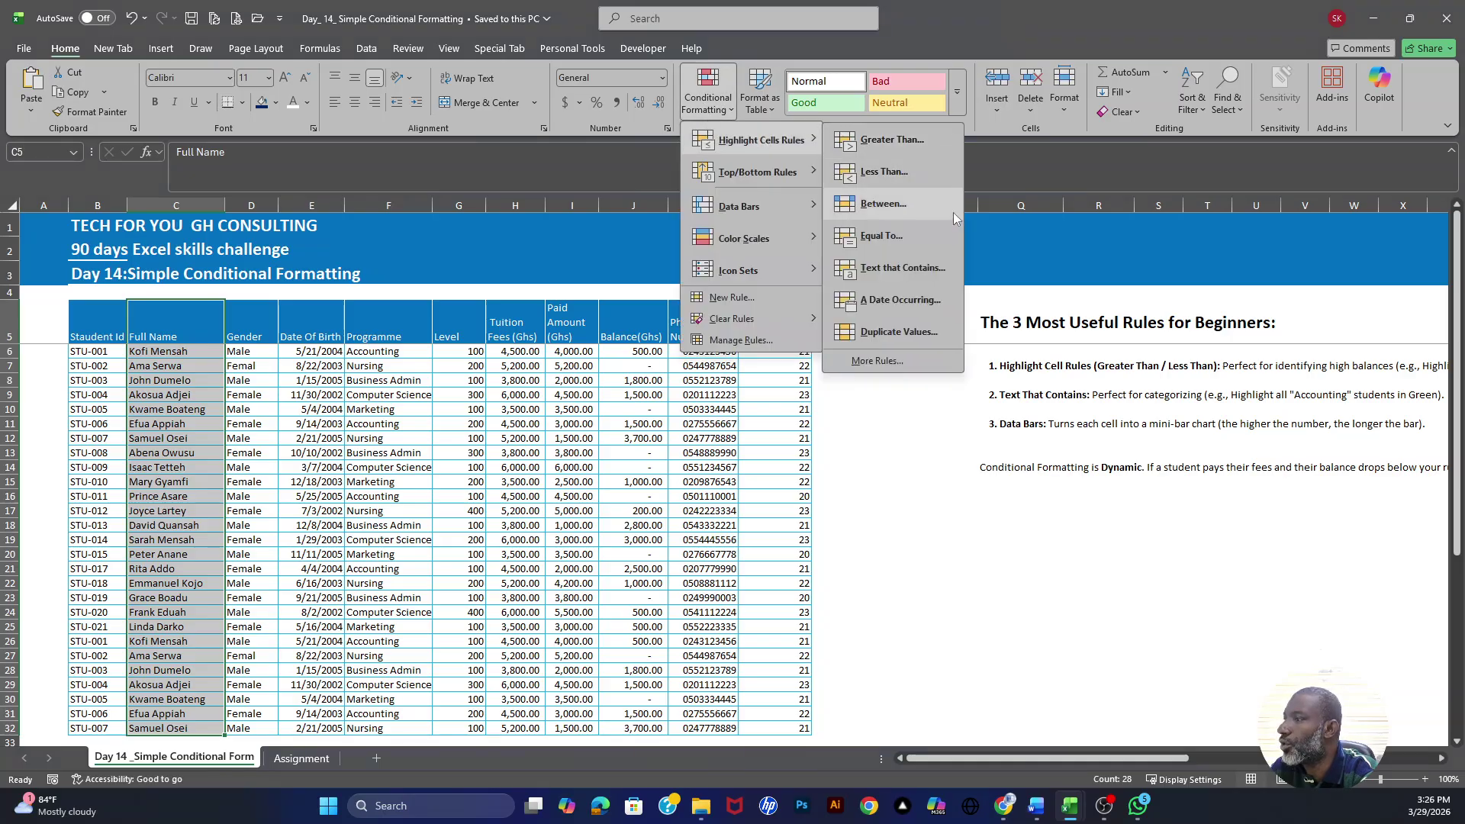
pyautogui.click(895, 333)
pyautogui.click(826, 480)
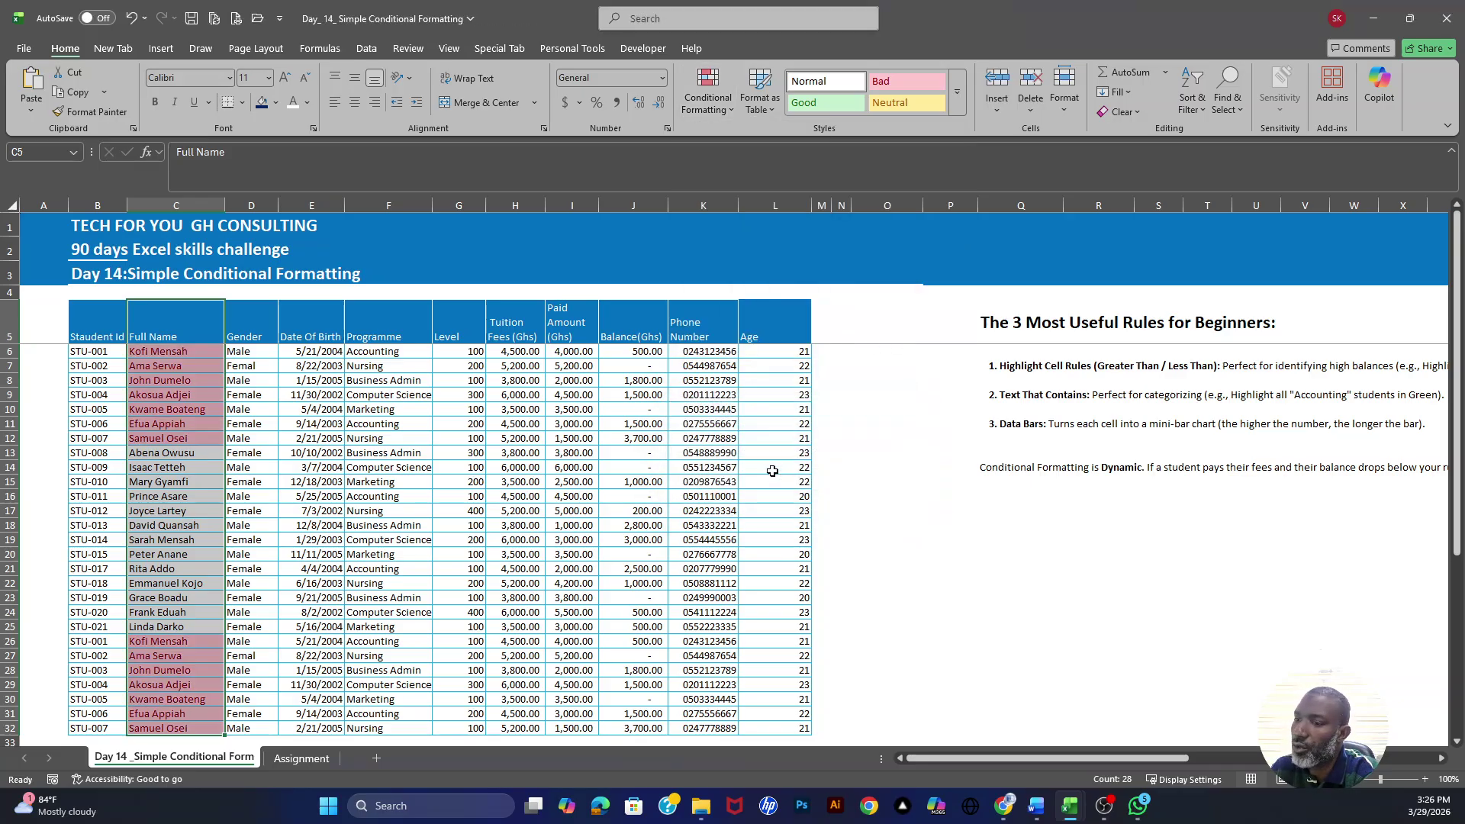
# Compare the highlighted names in rows 6 to 12 with the repeated records in rows 26 to 32
pyautogui.scroll(-3, 188, 497)
pyautogui.click(167, 512)
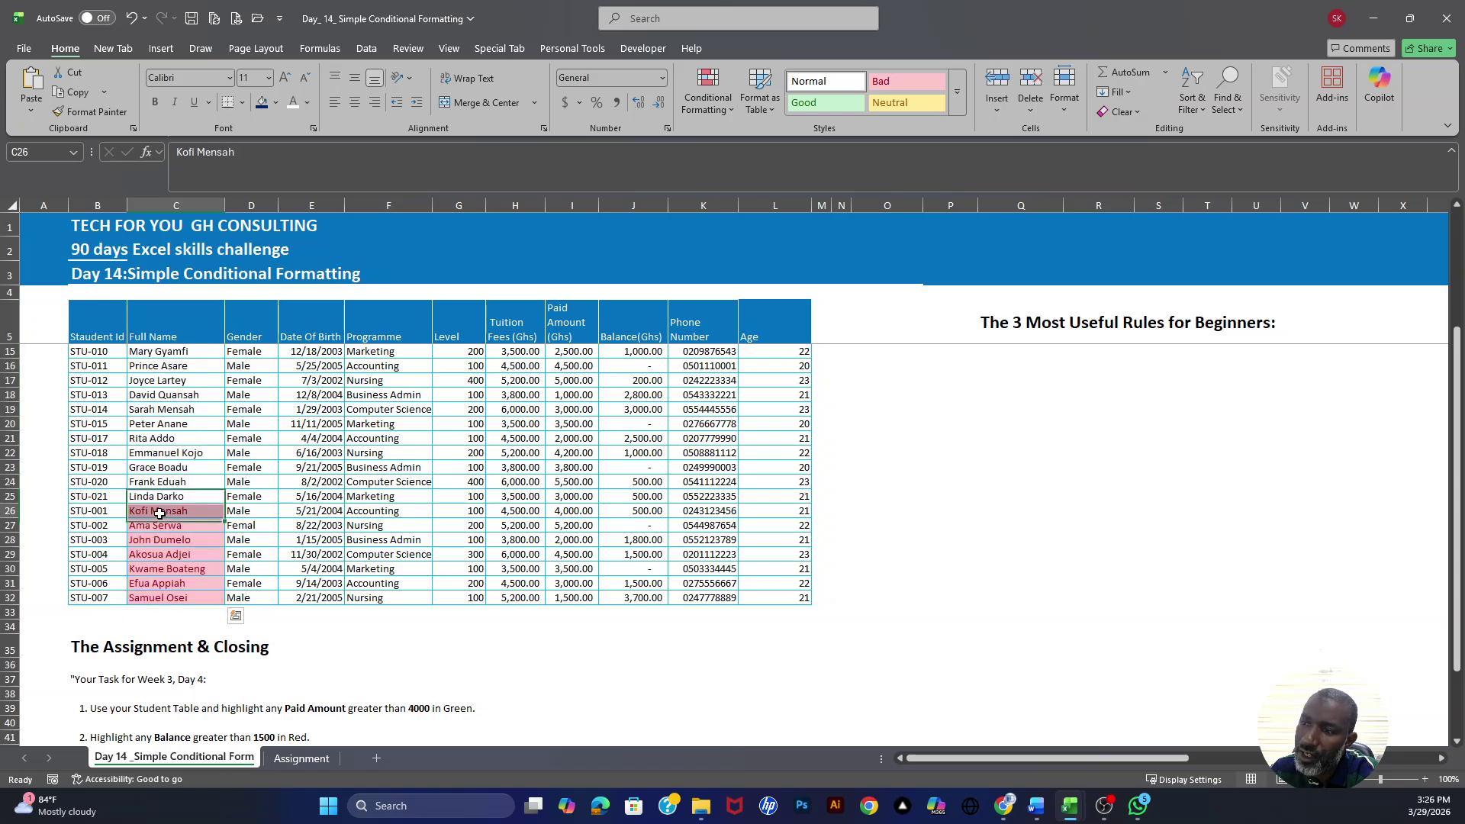
pyautogui.scroll(3, 167, 512)
pyautogui.moveTo(162, 358); pyautogui.dragTo(174, 437)
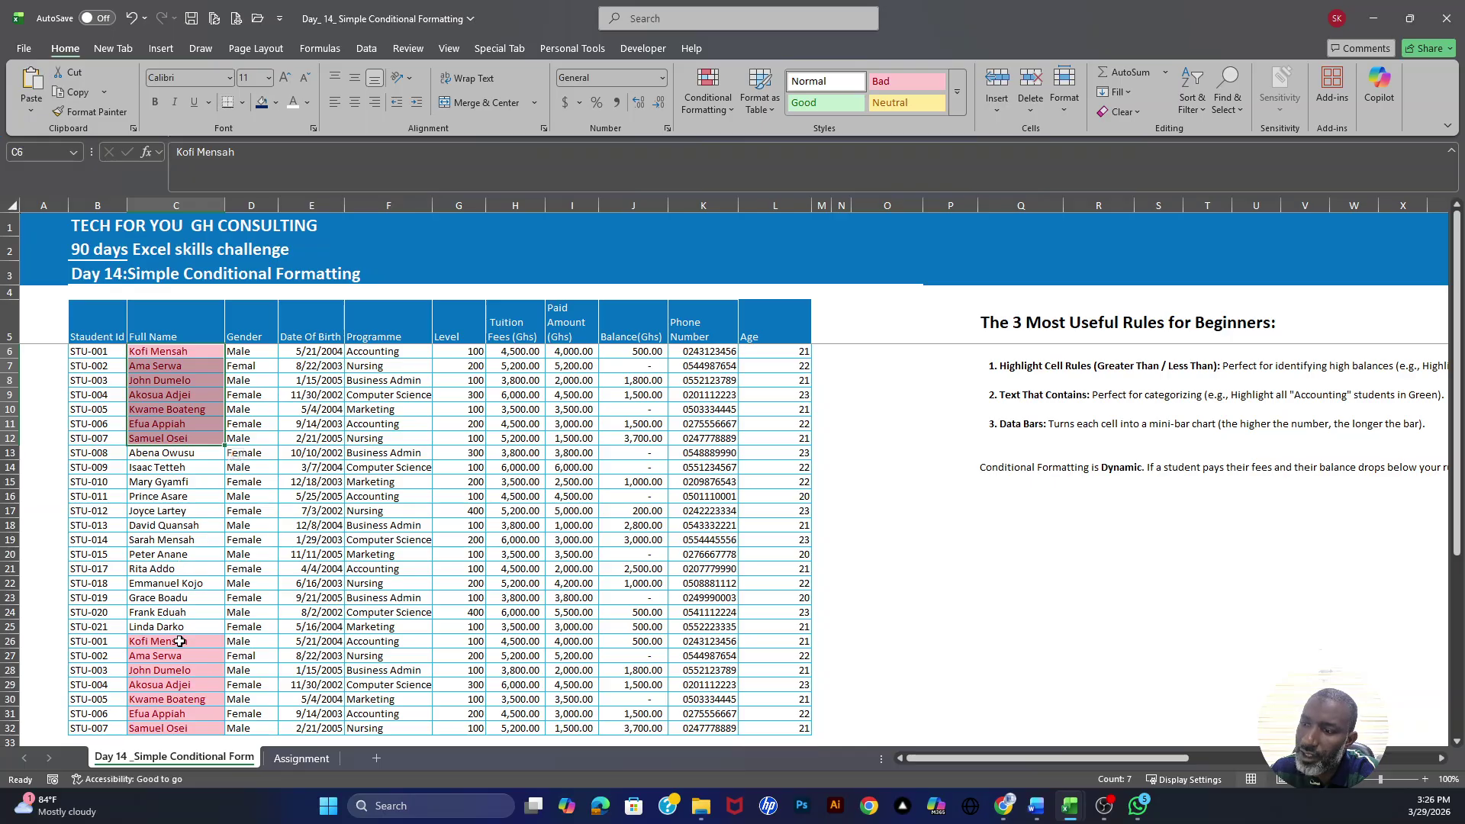
pyautogui.moveTo(179, 641); pyautogui.dragTo(186, 733)
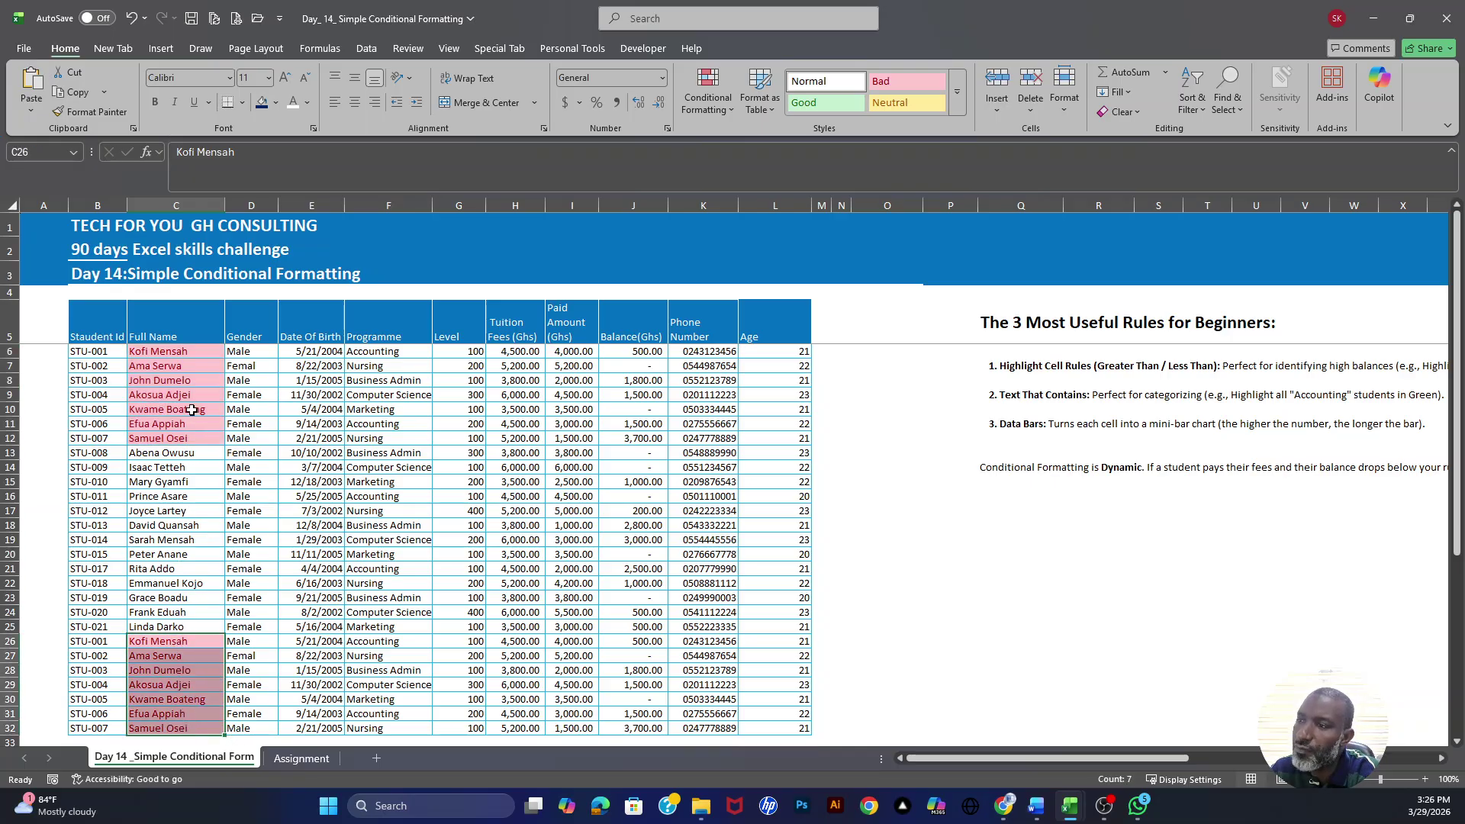
pyautogui.click(191, 409)
pyautogui.moveTo(189, 368); pyautogui.dragTo(217, 441)
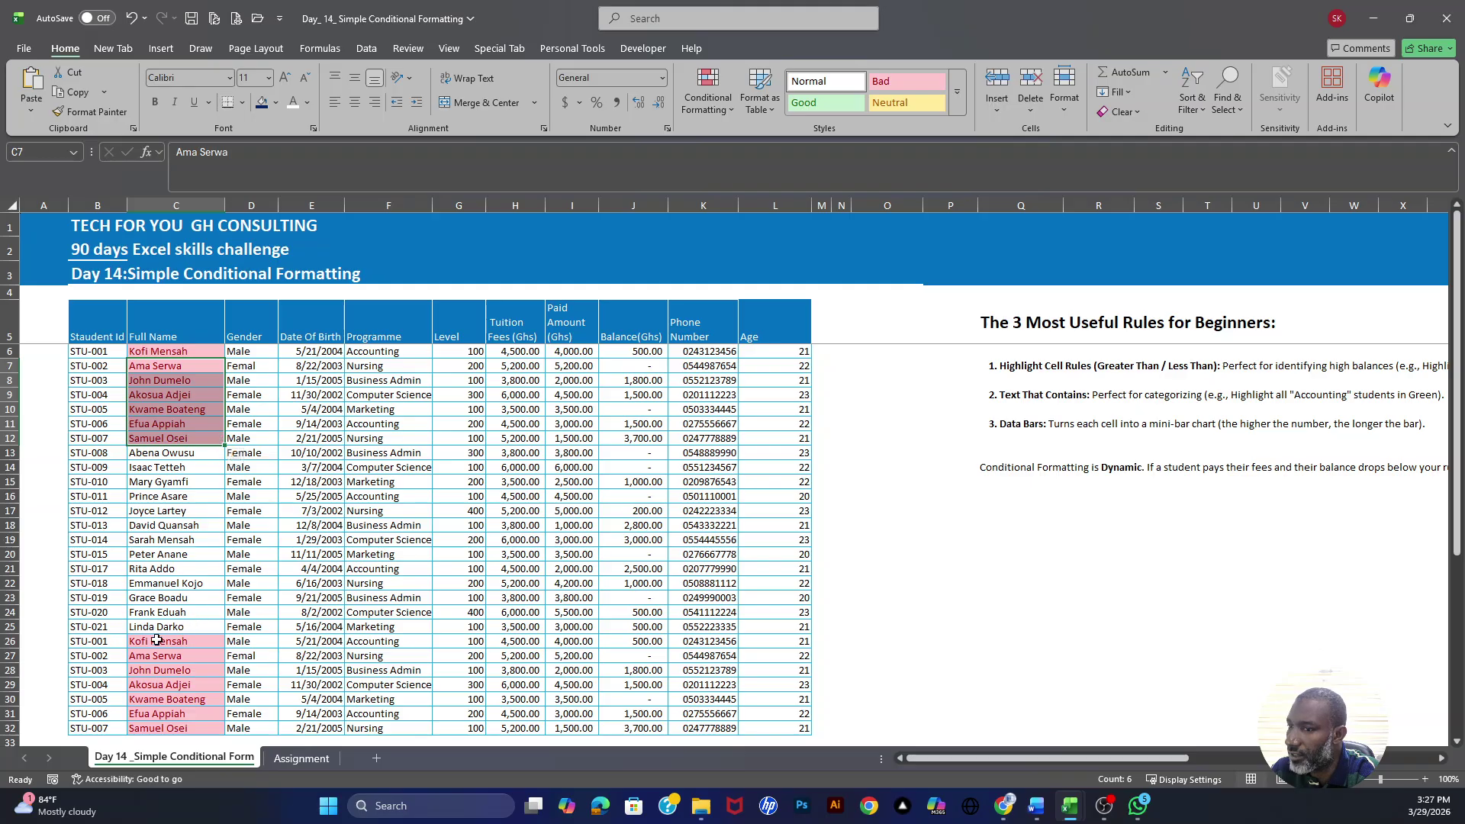
pyautogui.moveTo(105, 644); pyautogui.dragTo(790, 729)
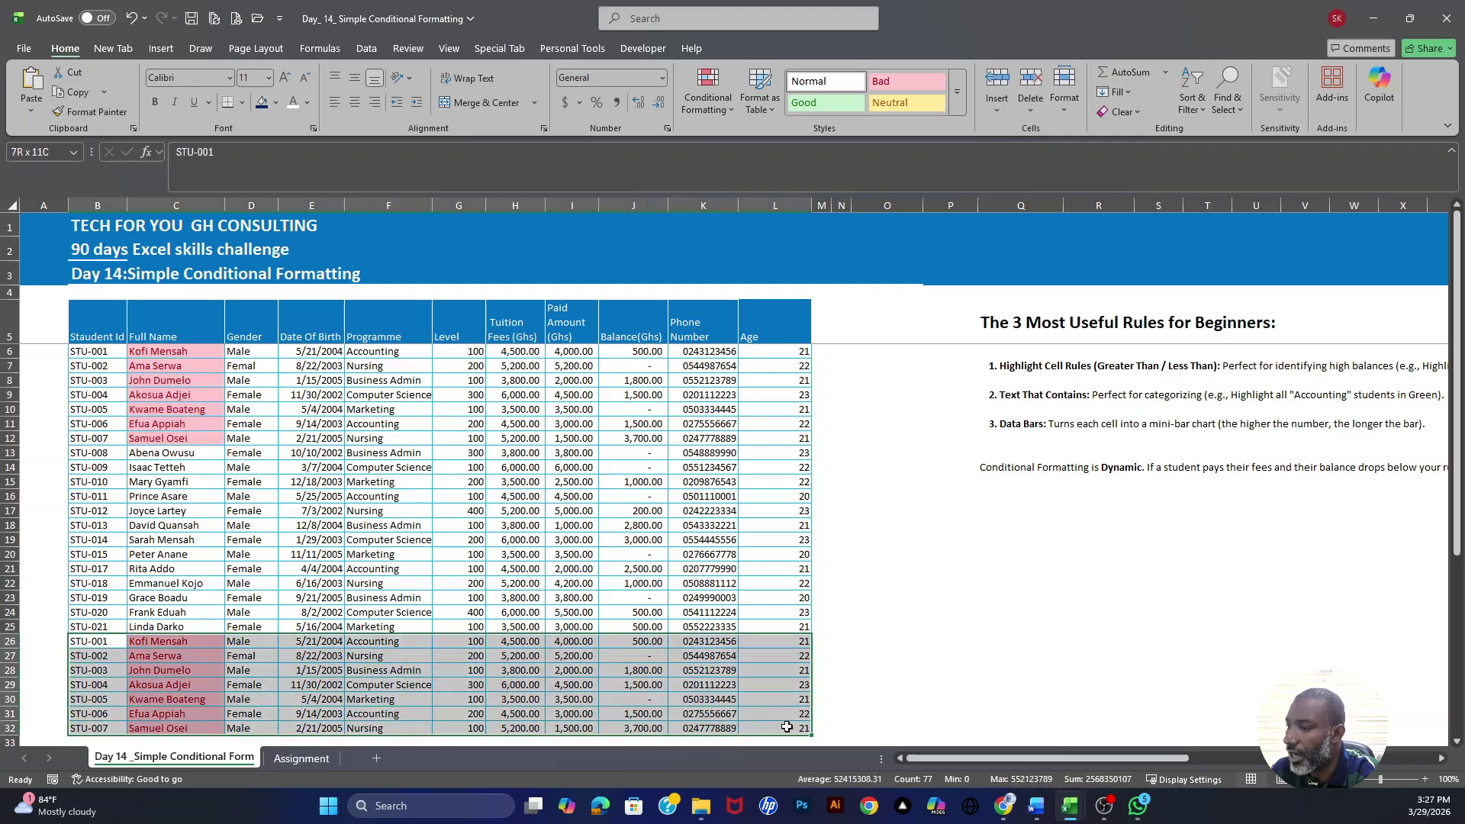
pyautogui.scroll(-1, 177, 676)
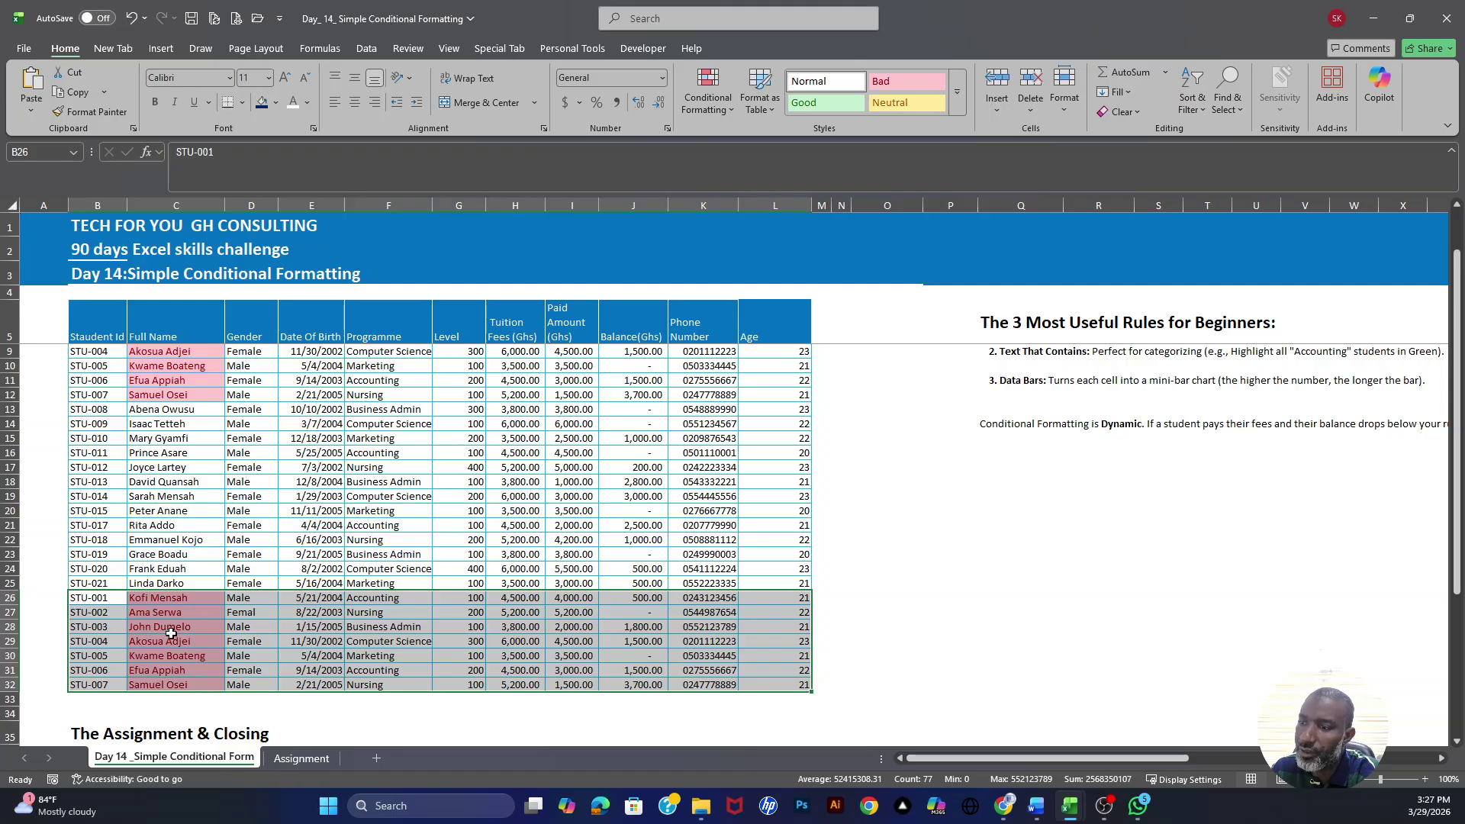
pyautogui.scroll(1, 182, 378)
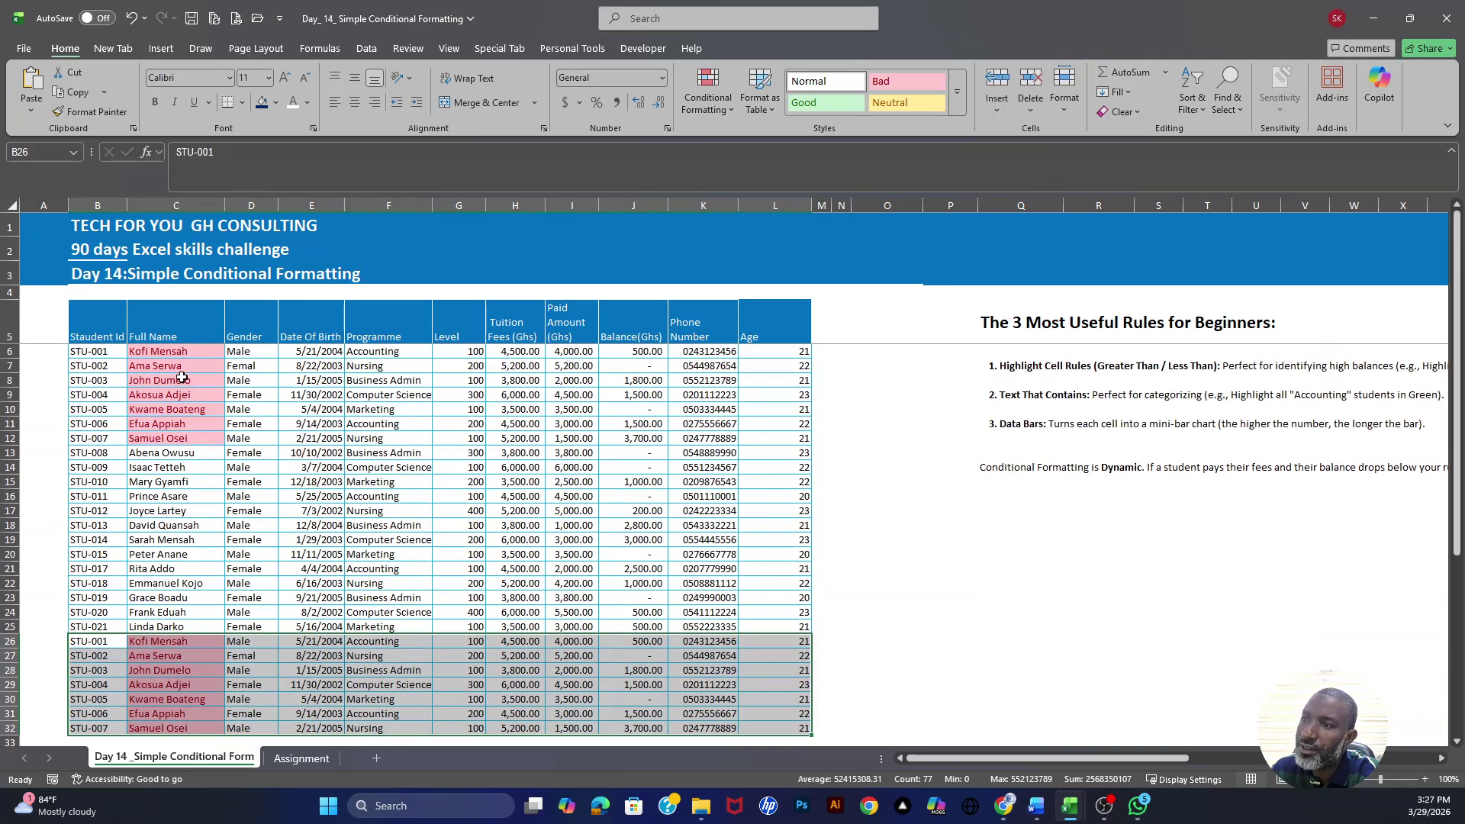
# Check the highlighted names one by one against their repeats, and look over the Programme entries of the repeated records
pyautogui.click(174, 352)
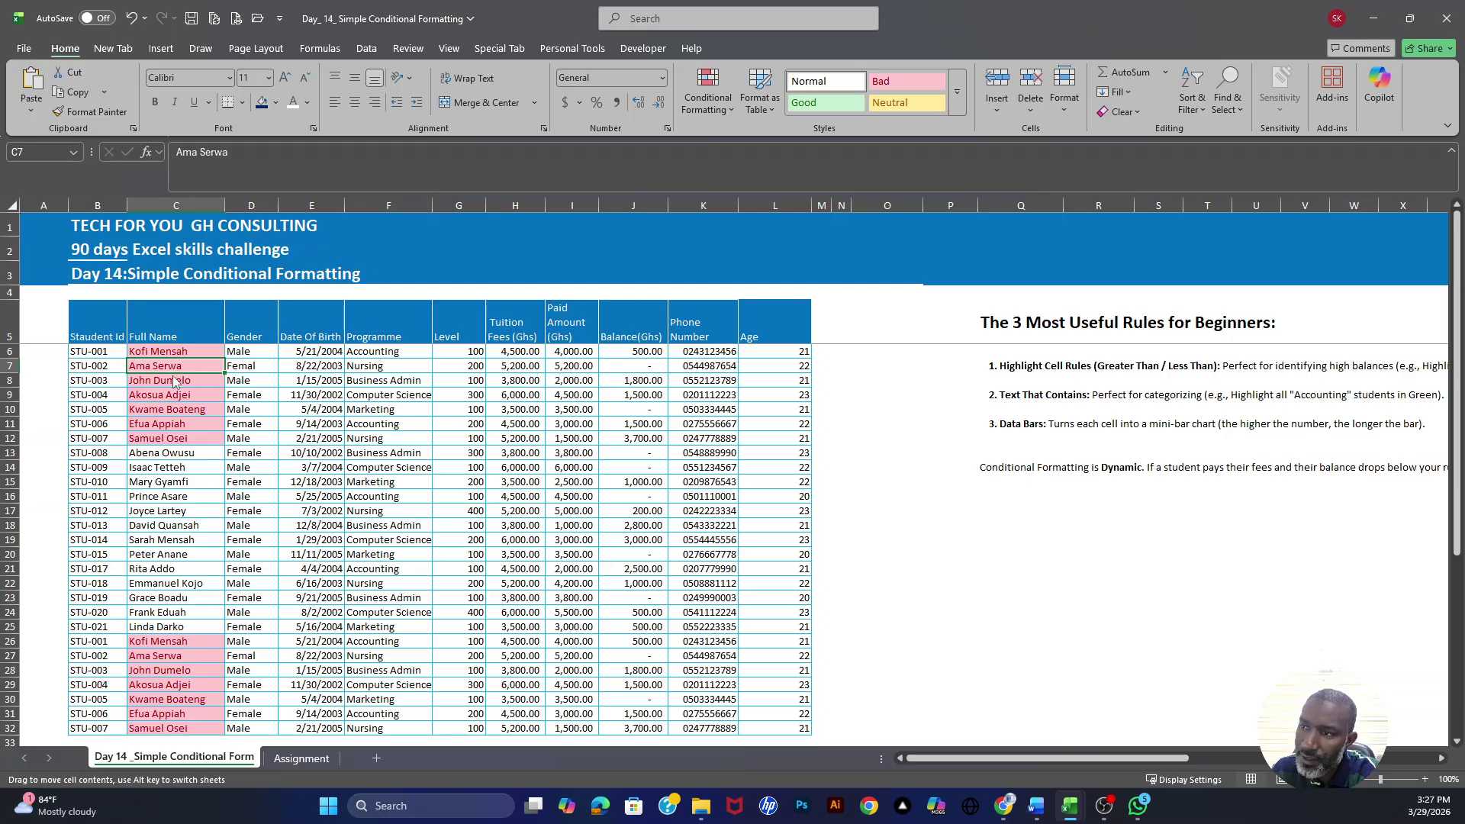
pyautogui.click(184, 384)
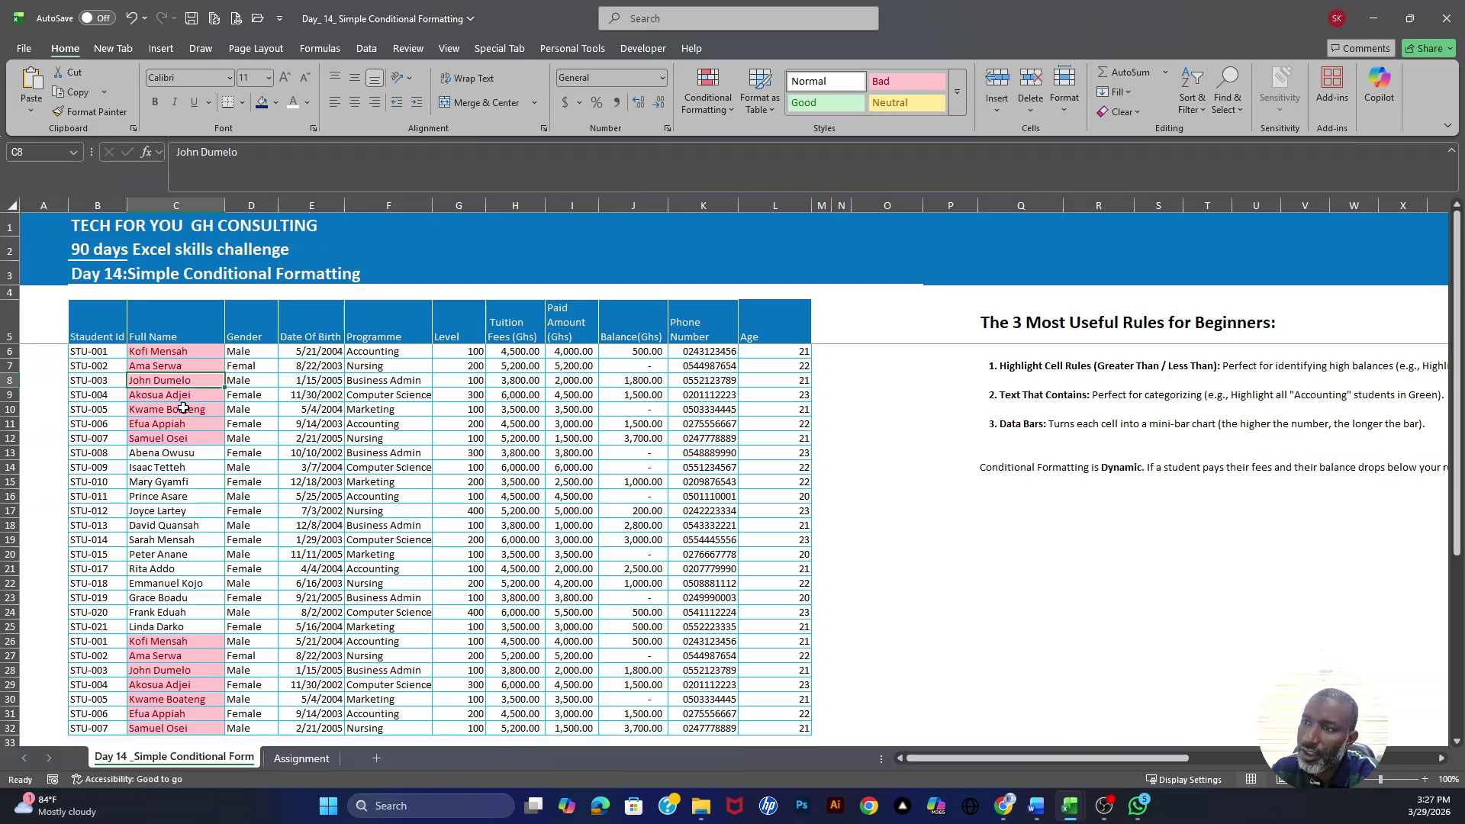
pyautogui.click(186, 398)
pyautogui.click(199, 413)
pyautogui.scroll(-3, 209, 554)
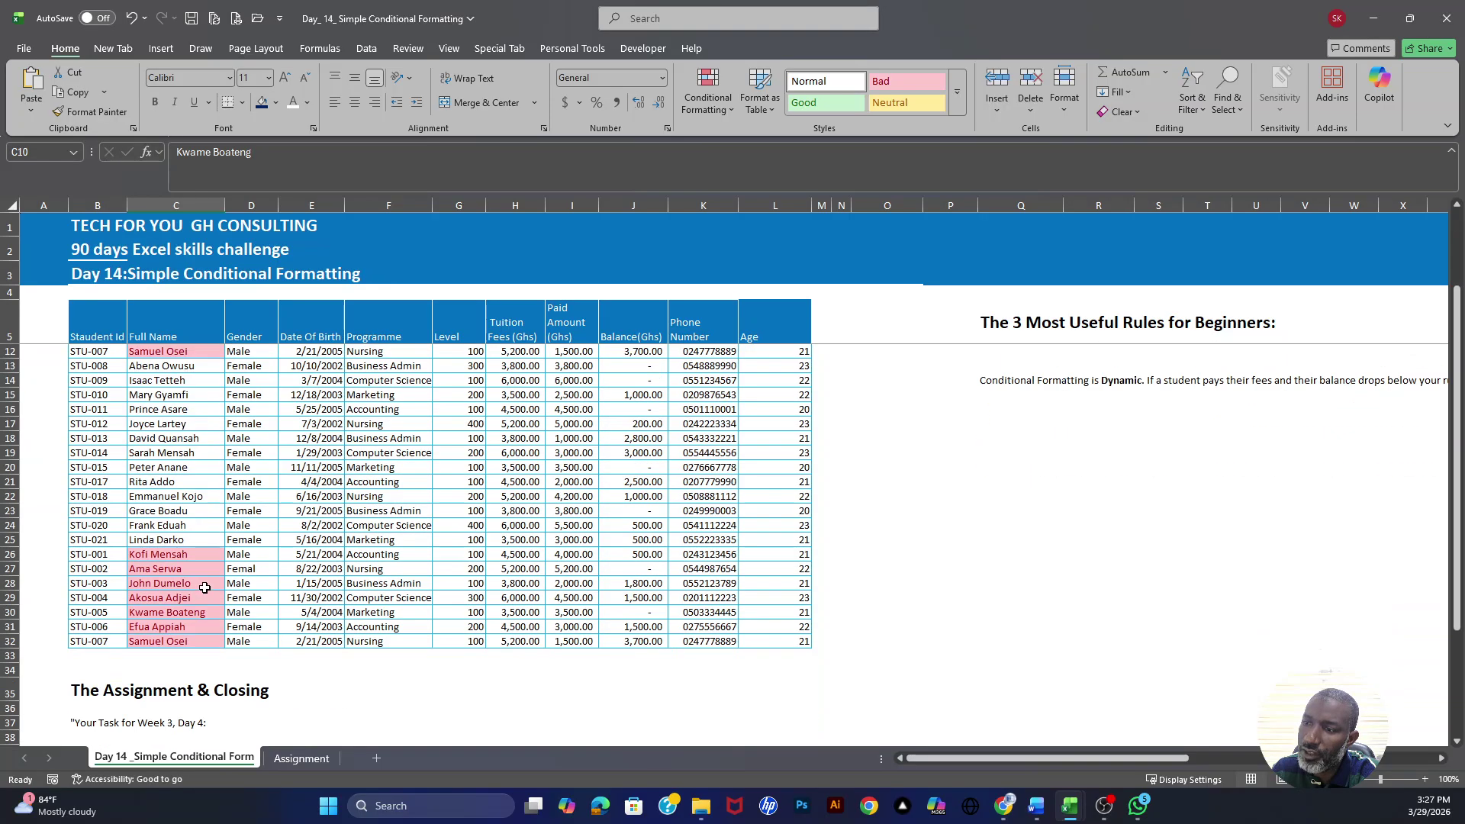
pyautogui.click(186, 511)
pyautogui.click(182, 525)
pyautogui.click(176, 540)
pyautogui.press('Down')
pyautogui.press('Down')
pyautogui.press('Down')
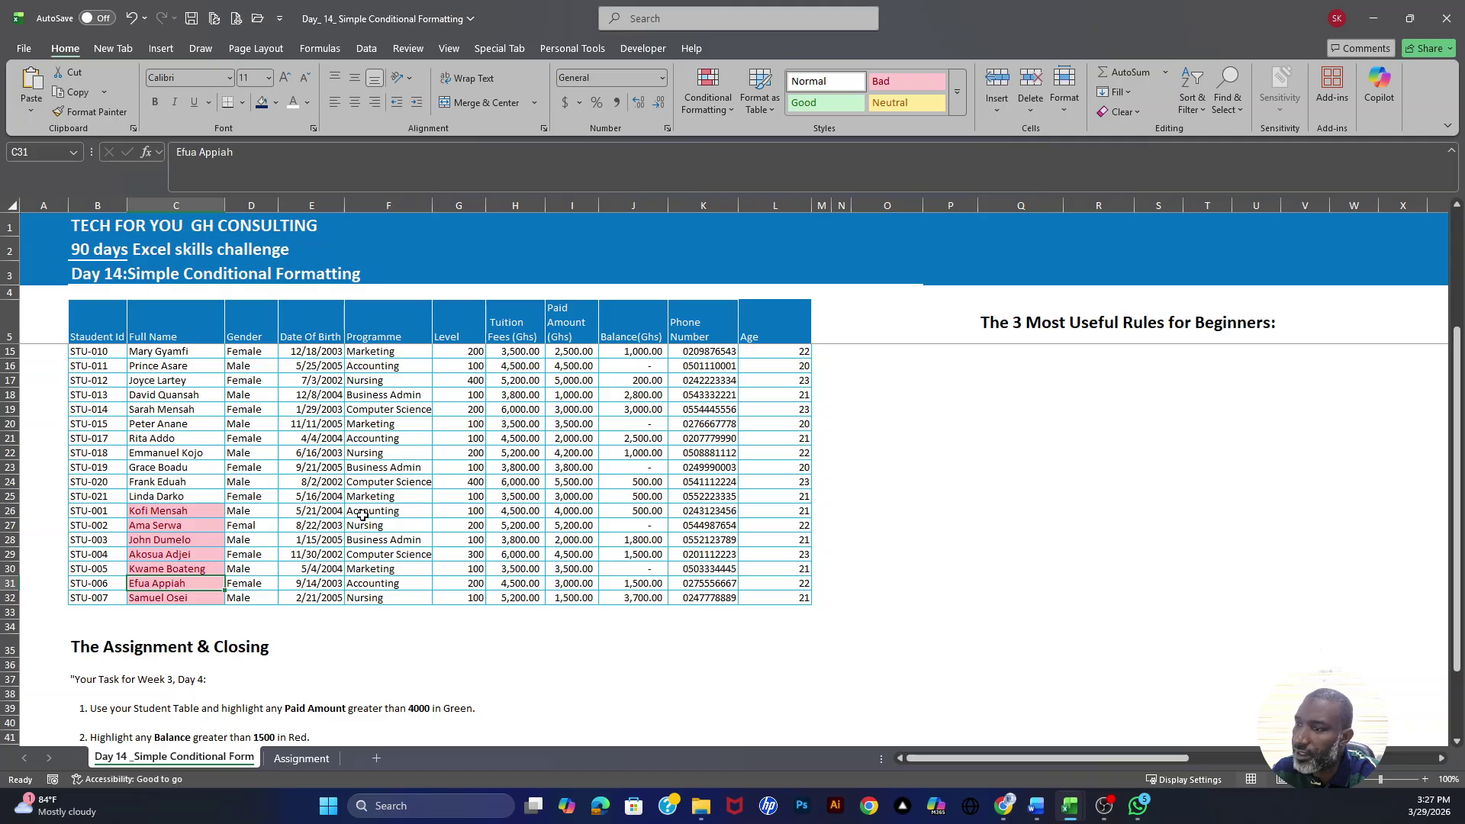
pyautogui.moveTo(363, 511); pyautogui.dragTo(365, 599)
pyautogui.scroll(3, 365, 544)
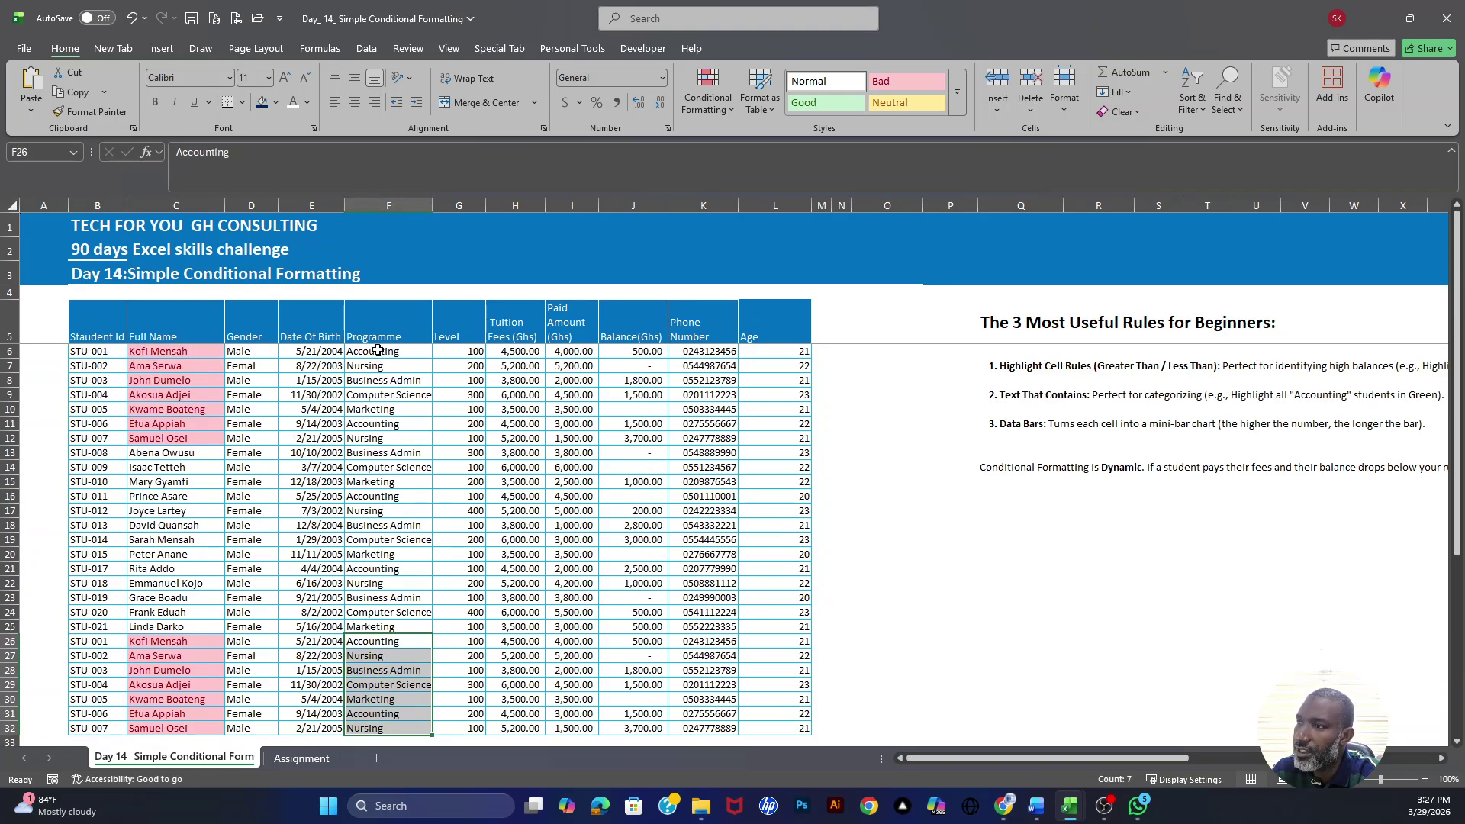
# Look over the Programme entries and the fee, paid, balance and phone columns of the first student records
pyautogui.moveTo(373, 351); pyautogui.dragTo(374, 399)
pyautogui.click(532, 352)
pyautogui.moveTo(532, 352); pyautogui.dragTo(706, 412)
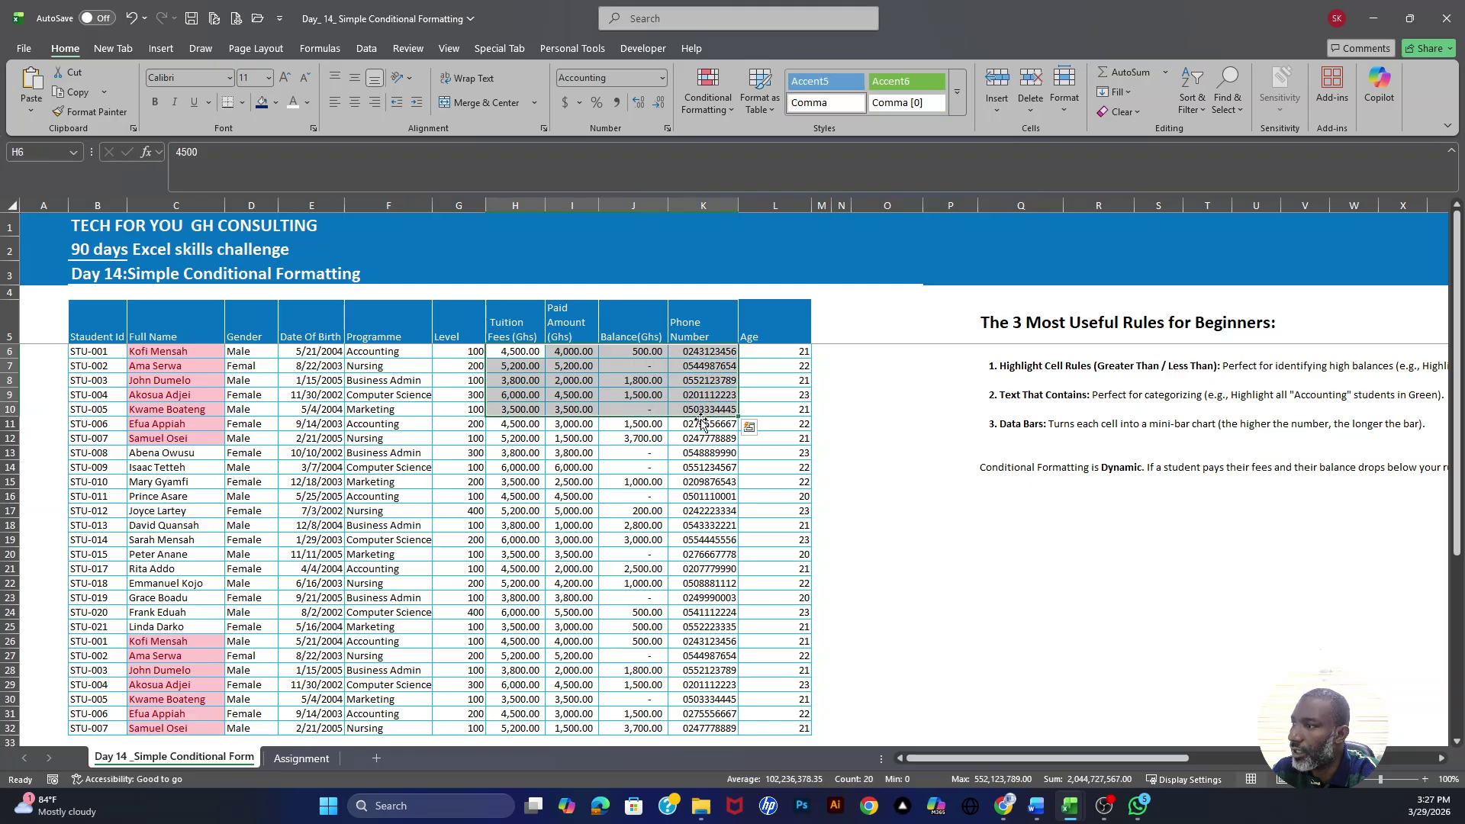
pyautogui.scroll(-5, 382, 534)
pyautogui.scroll(2, 93, 439)
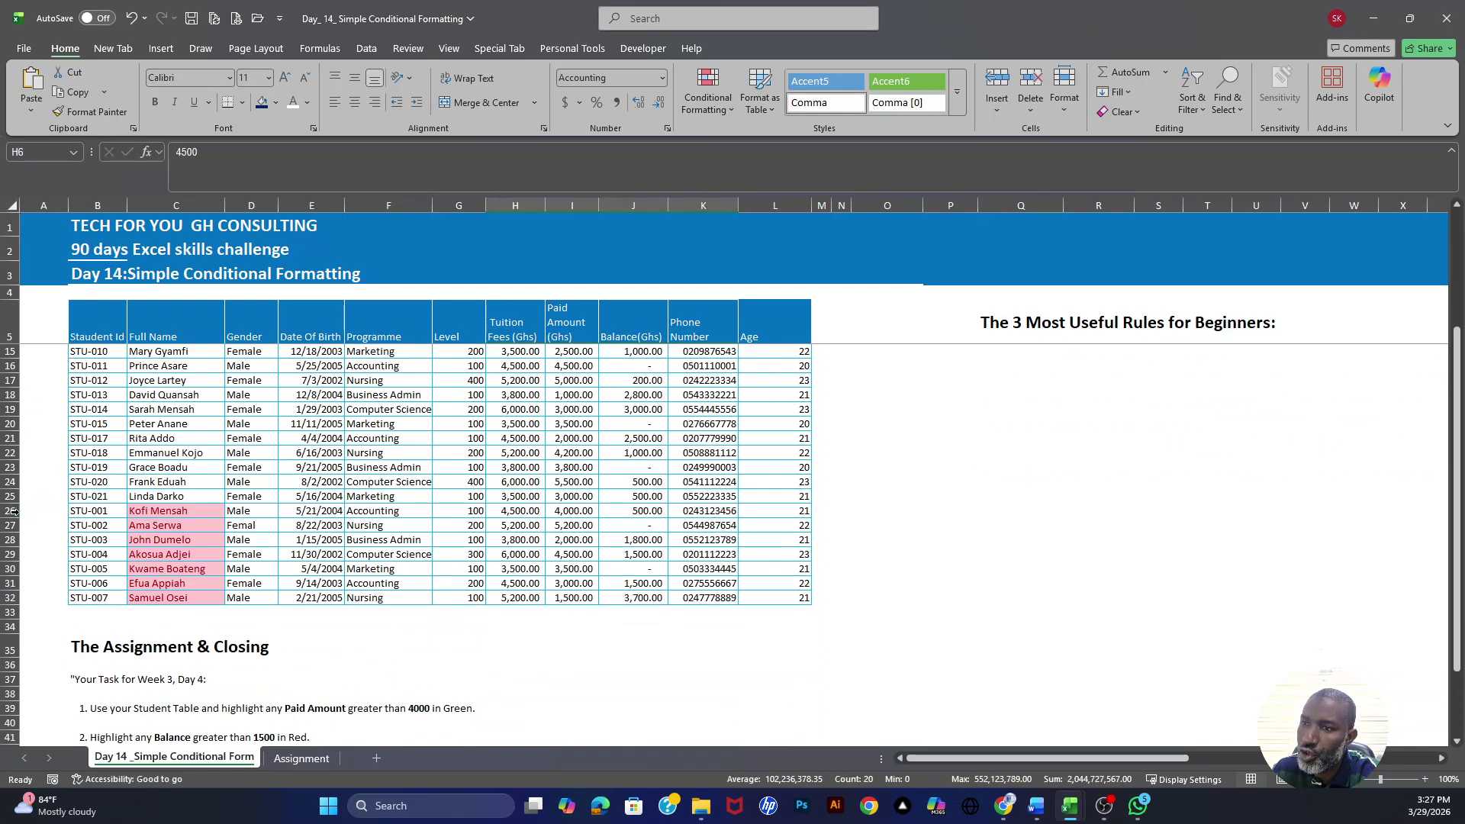
pyautogui.moveTo(13, 512); pyautogui.dragTo(13, 598)
pyautogui.rightClick(211, 519)
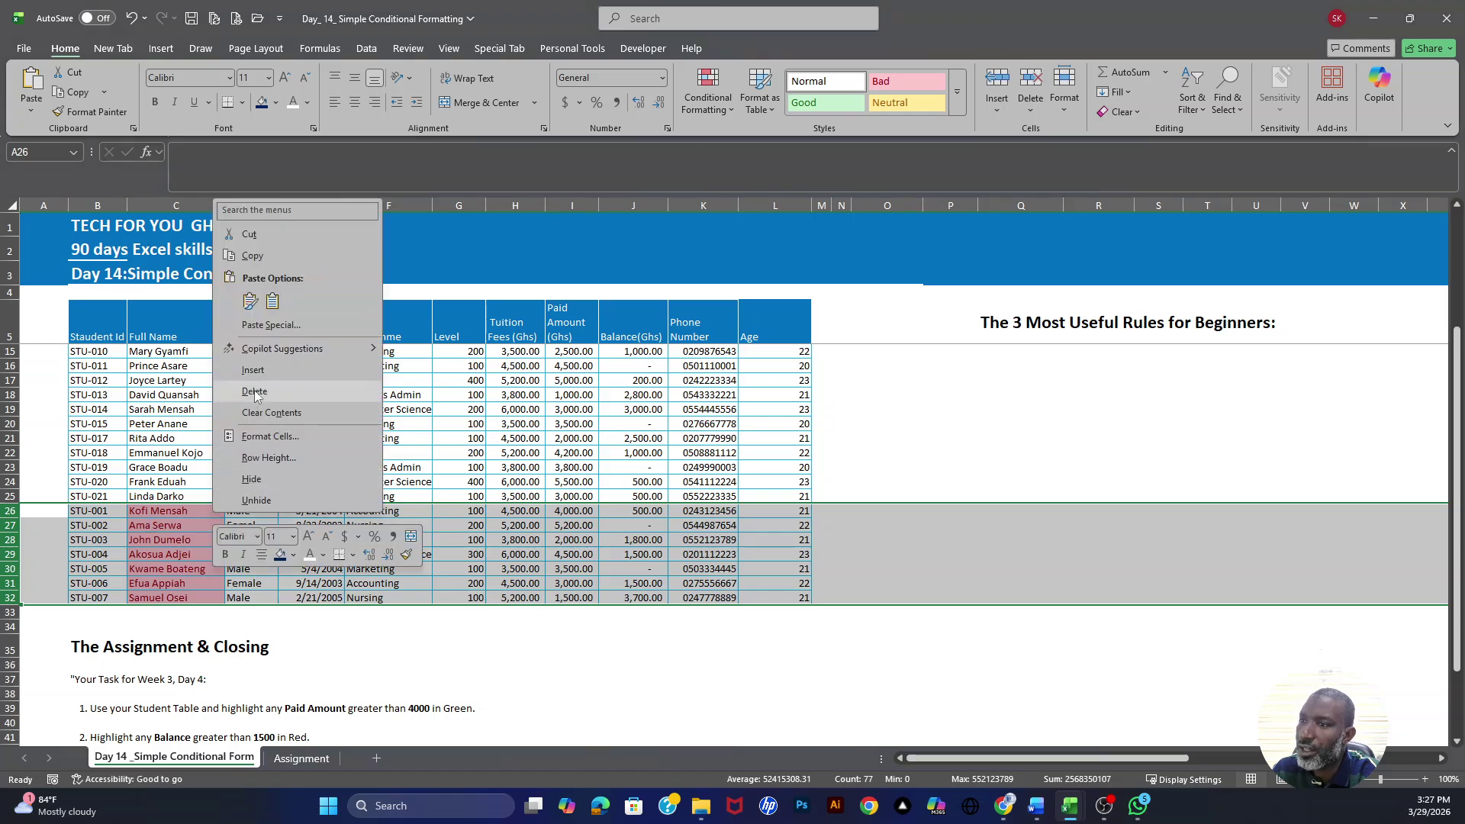
pyautogui.click(473, 453)
pyautogui.scroll(3, 269, 385)
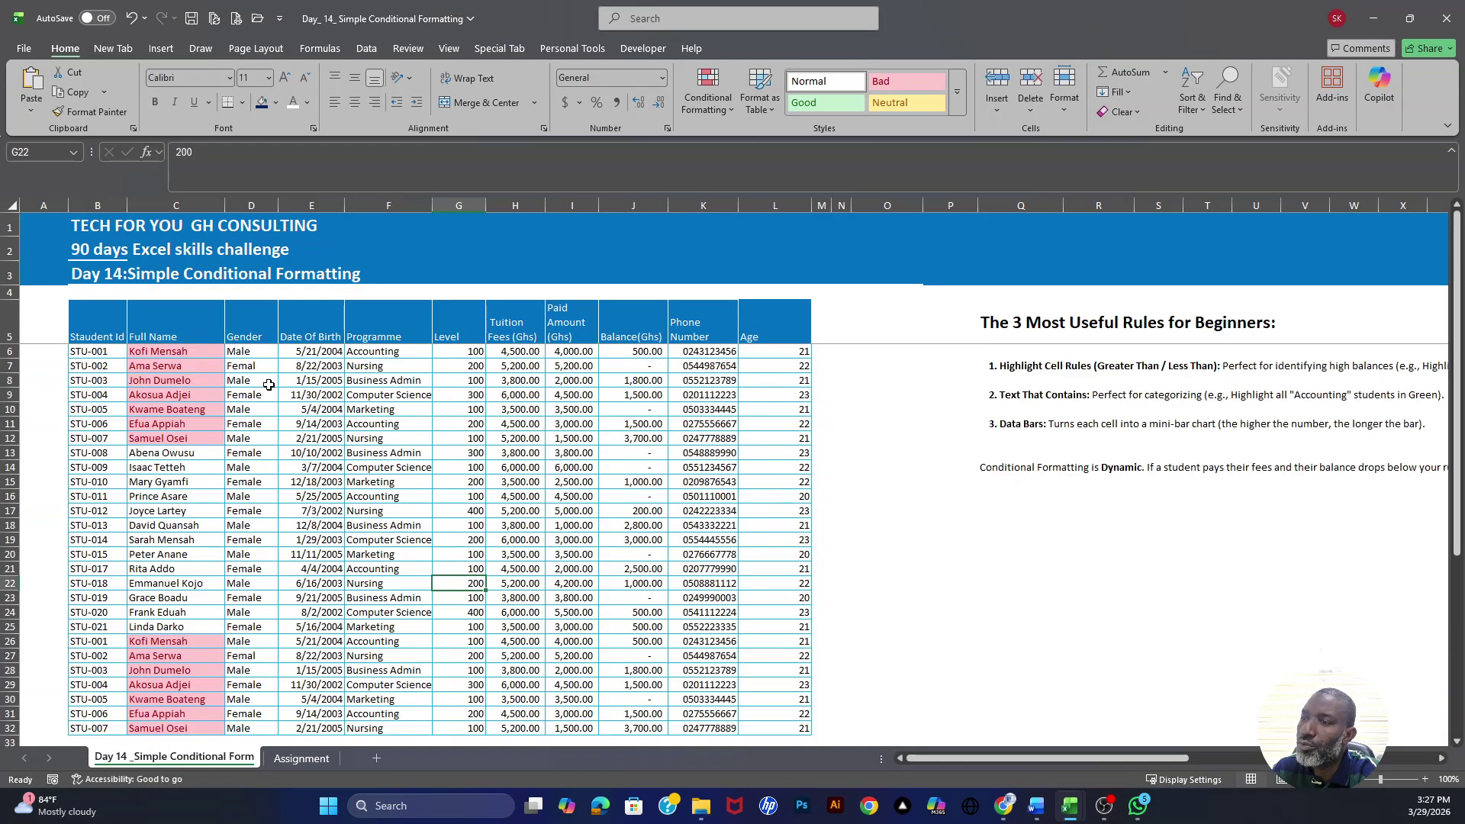
# Remove the duplicate records from the student table B5:L32, comparing all columns and treating the first row as headers
pyautogui.moveTo(99, 329); pyautogui.dragTo(635, 368)
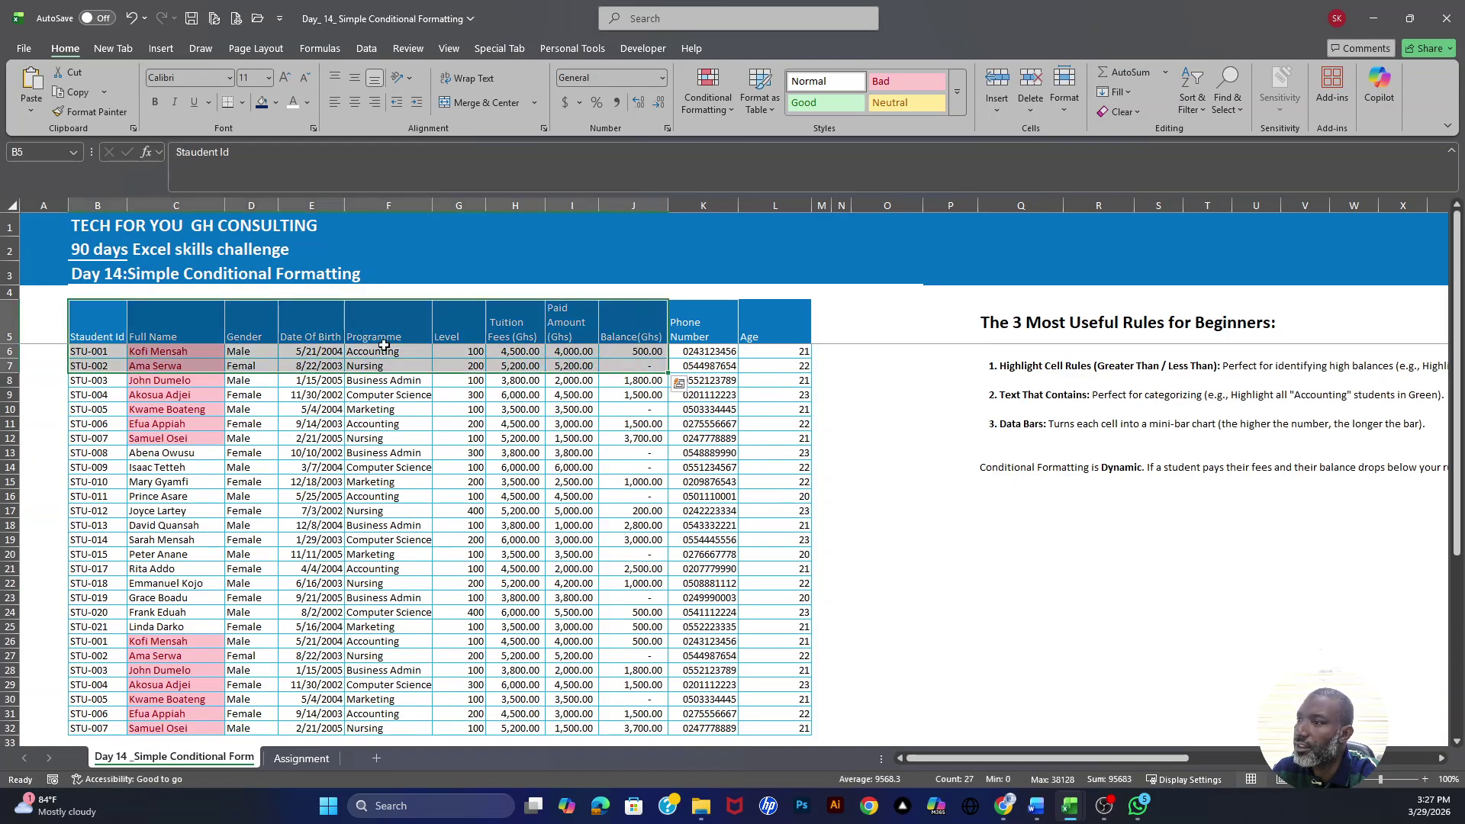
pyautogui.moveTo(107, 326); pyautogui.dragTo(786, 715)
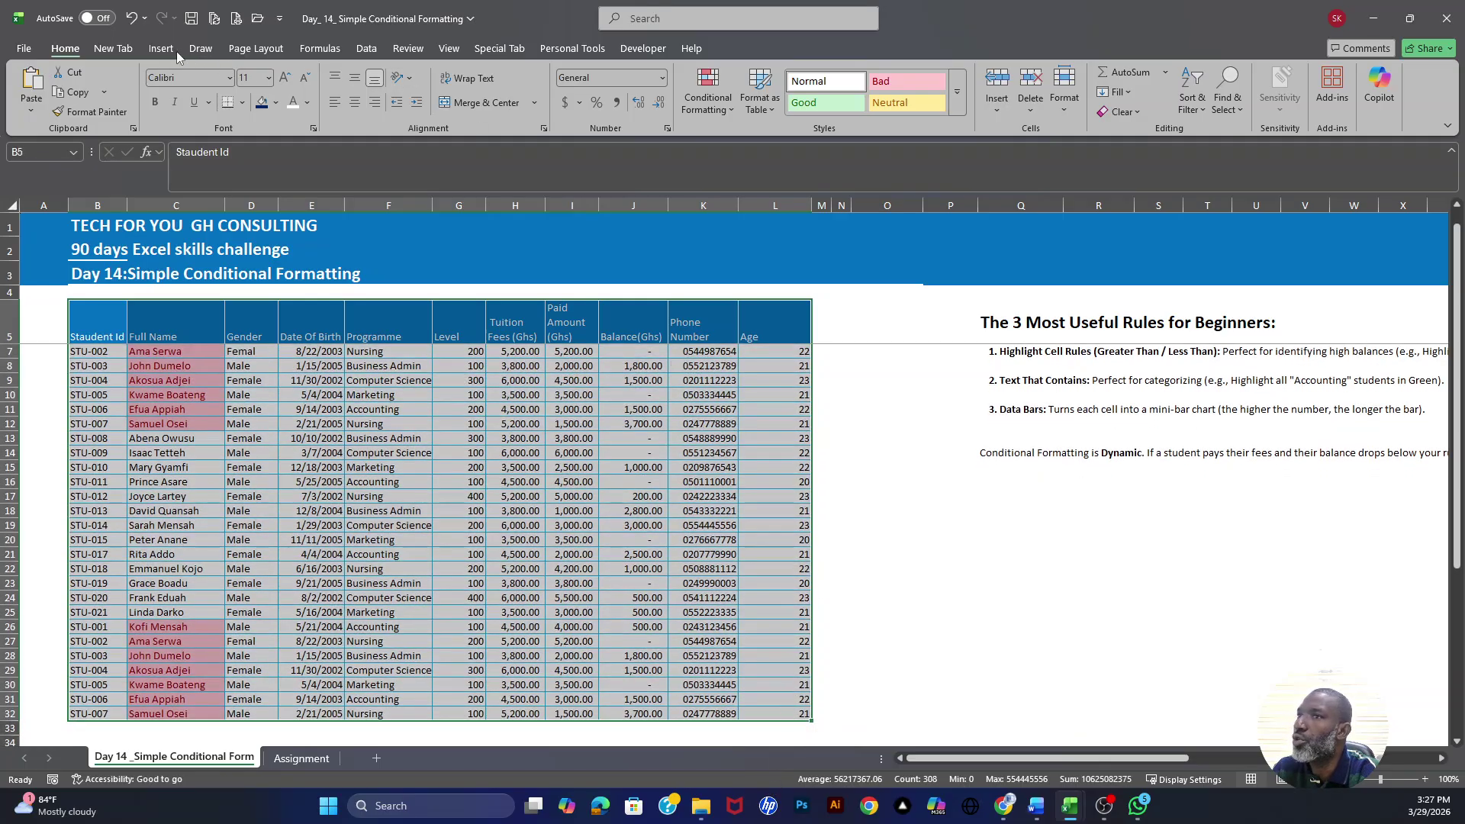
pyautogui.click(373, 47)
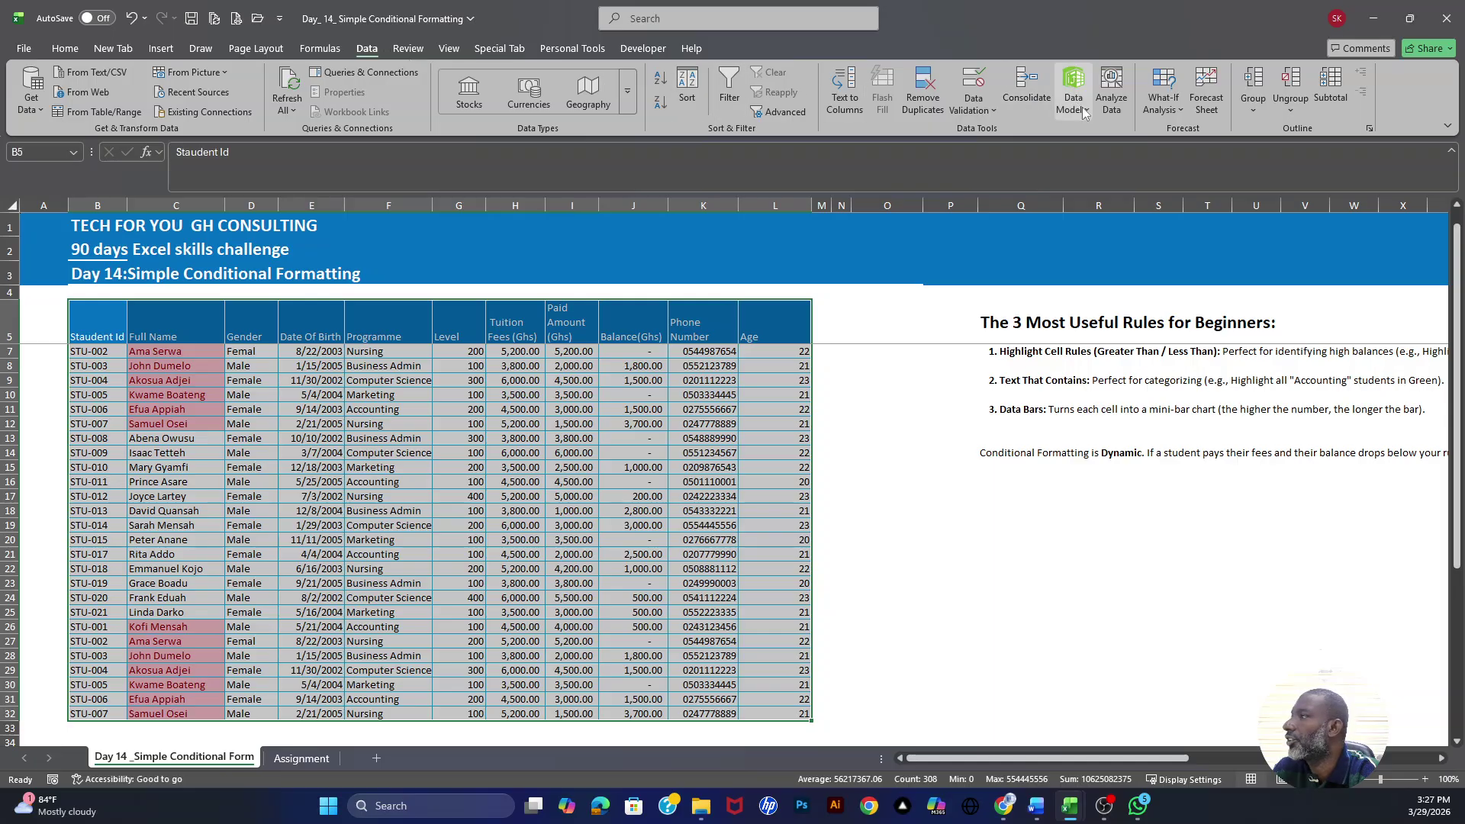
pyautogui.click(918, 112)
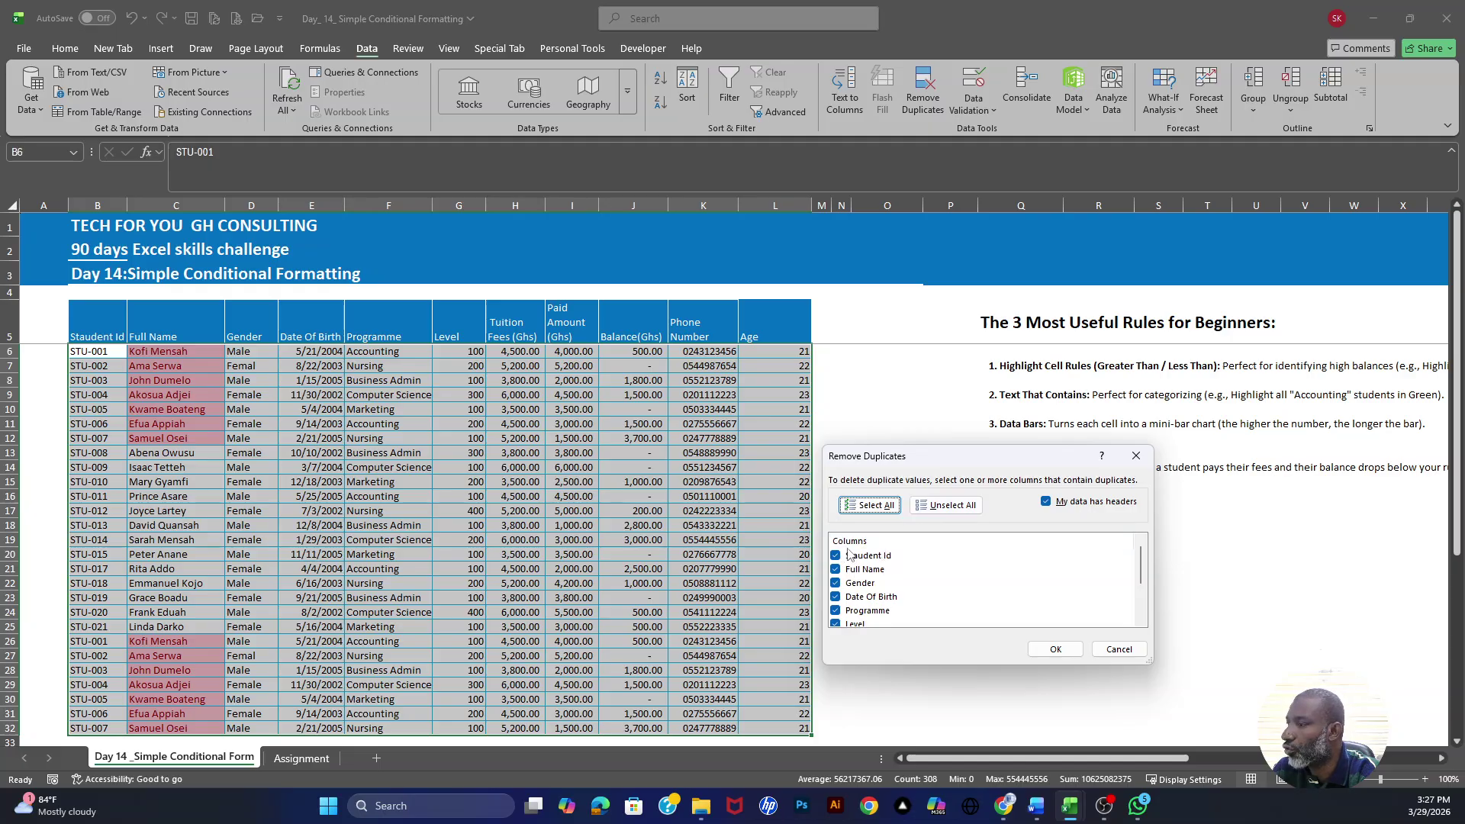
pyautogui.click(1046, 503)
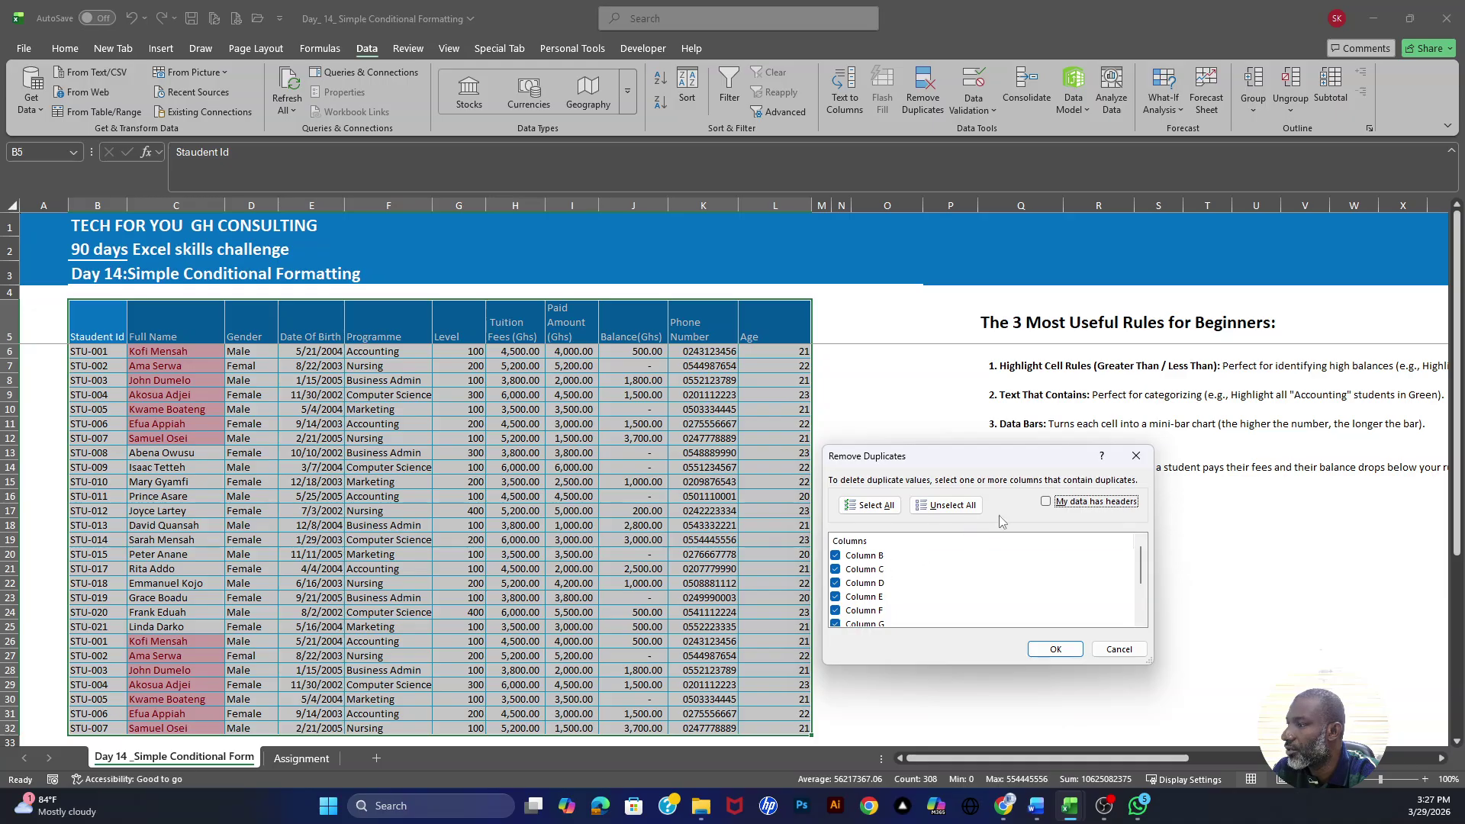
pyautogui.click(1045, 502)
pyautogui.scroll(-2, 849, 577)
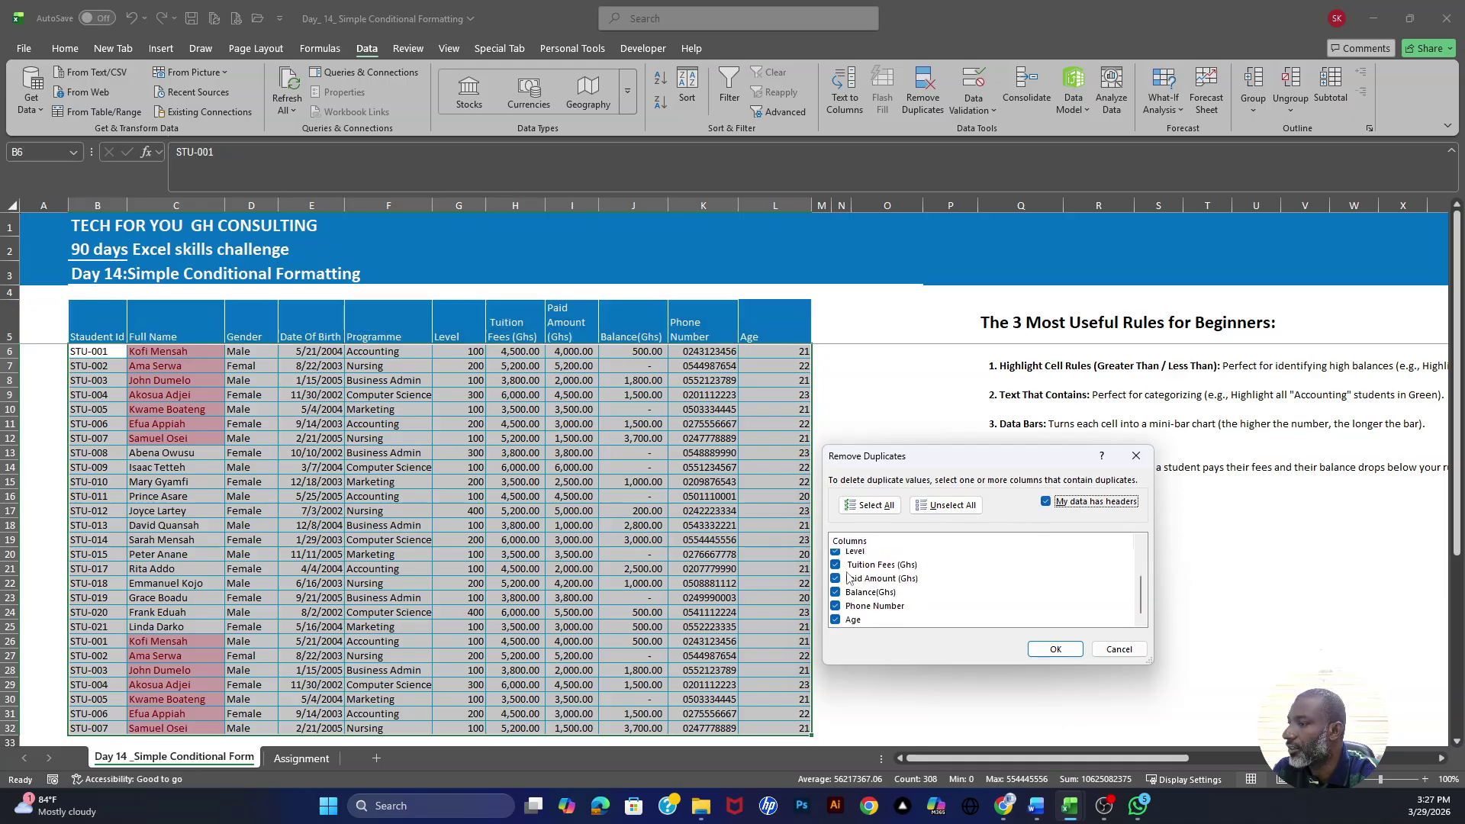
pyautogui.scroll(2, 848, 585)
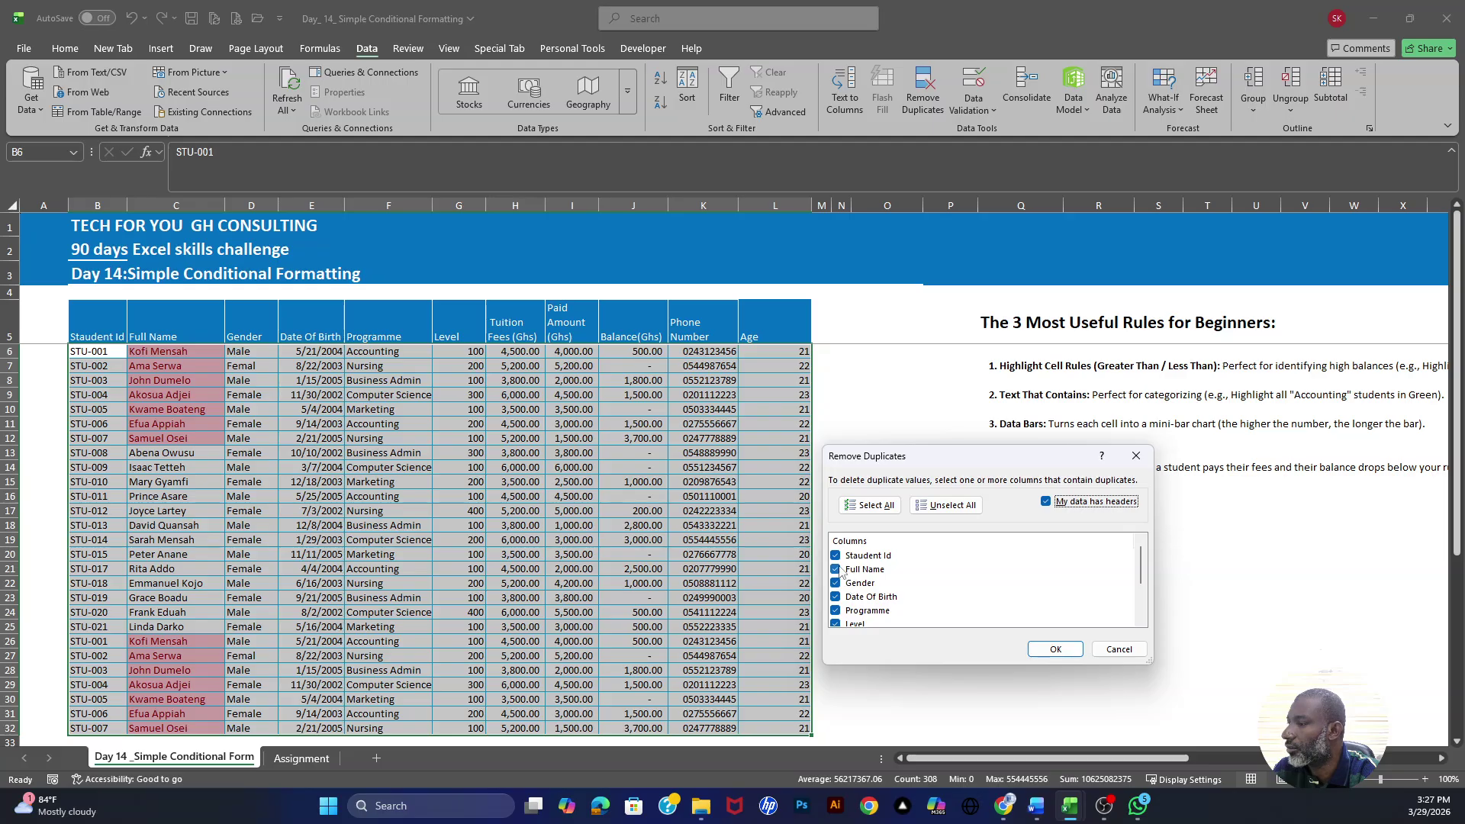
pyautogui.scroll(-2, 852, 569)
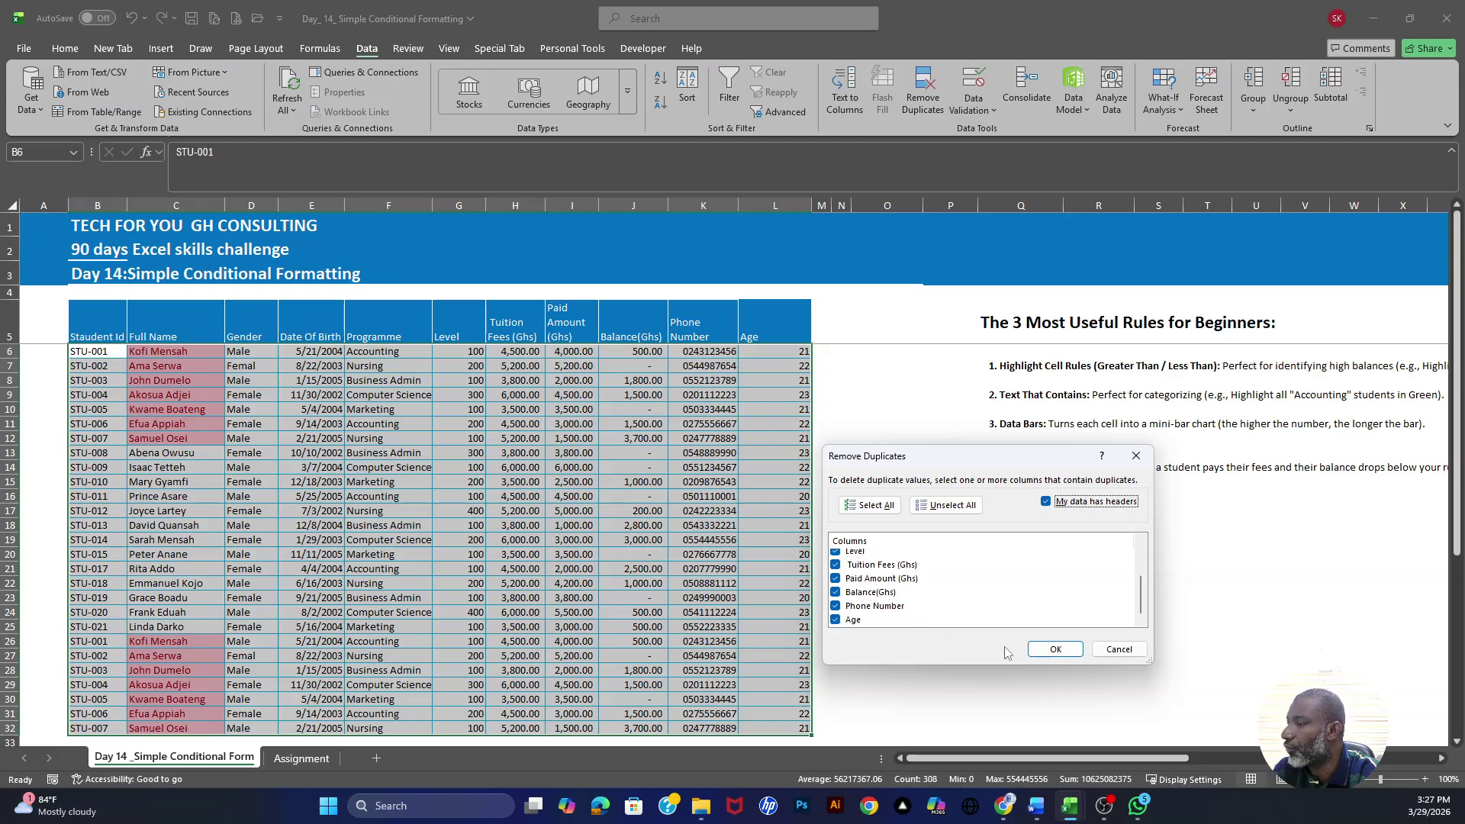
pyautogui.click(1053, 650)
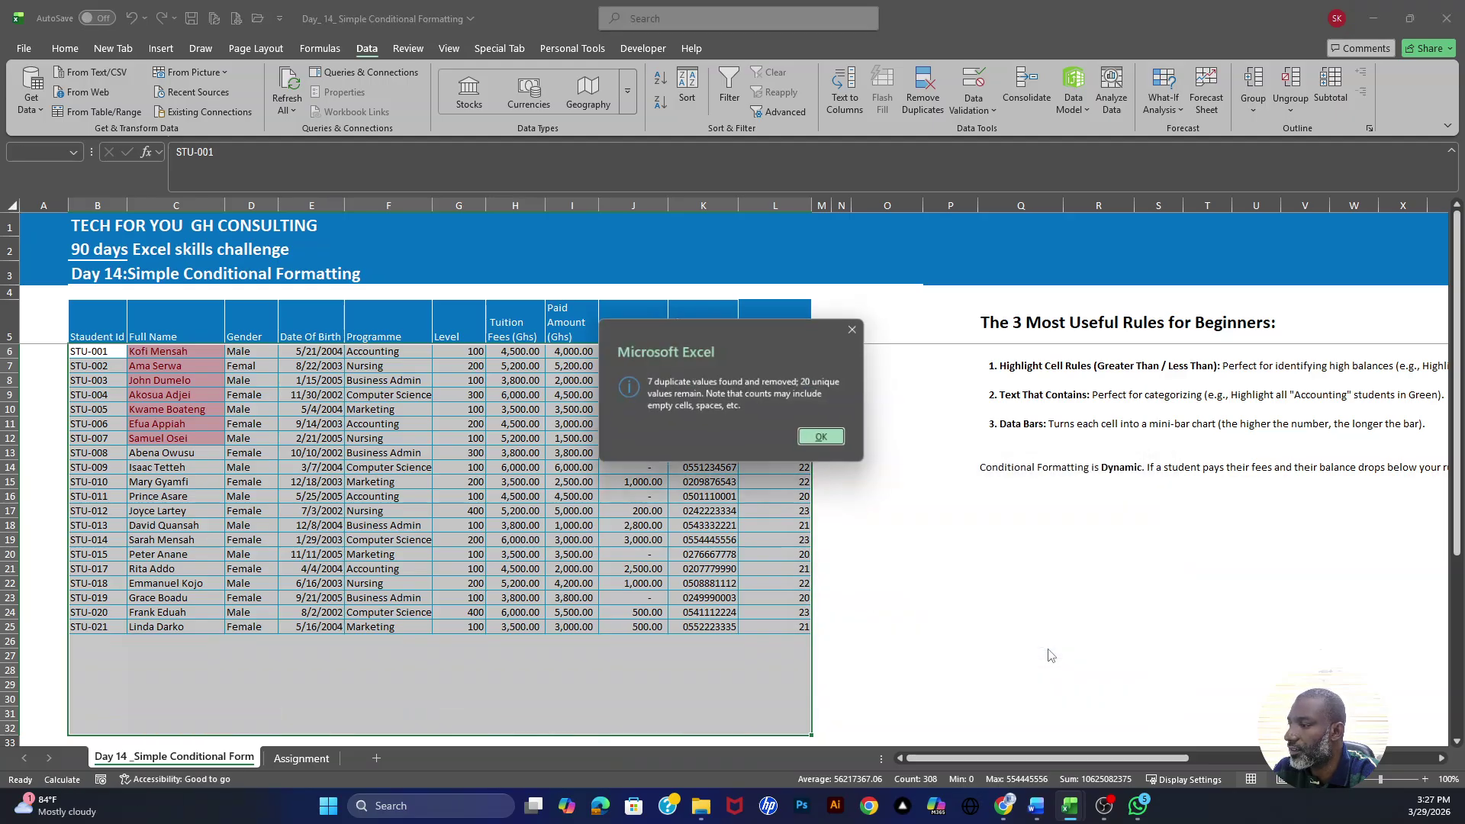
pyautogui.click(825, 439)
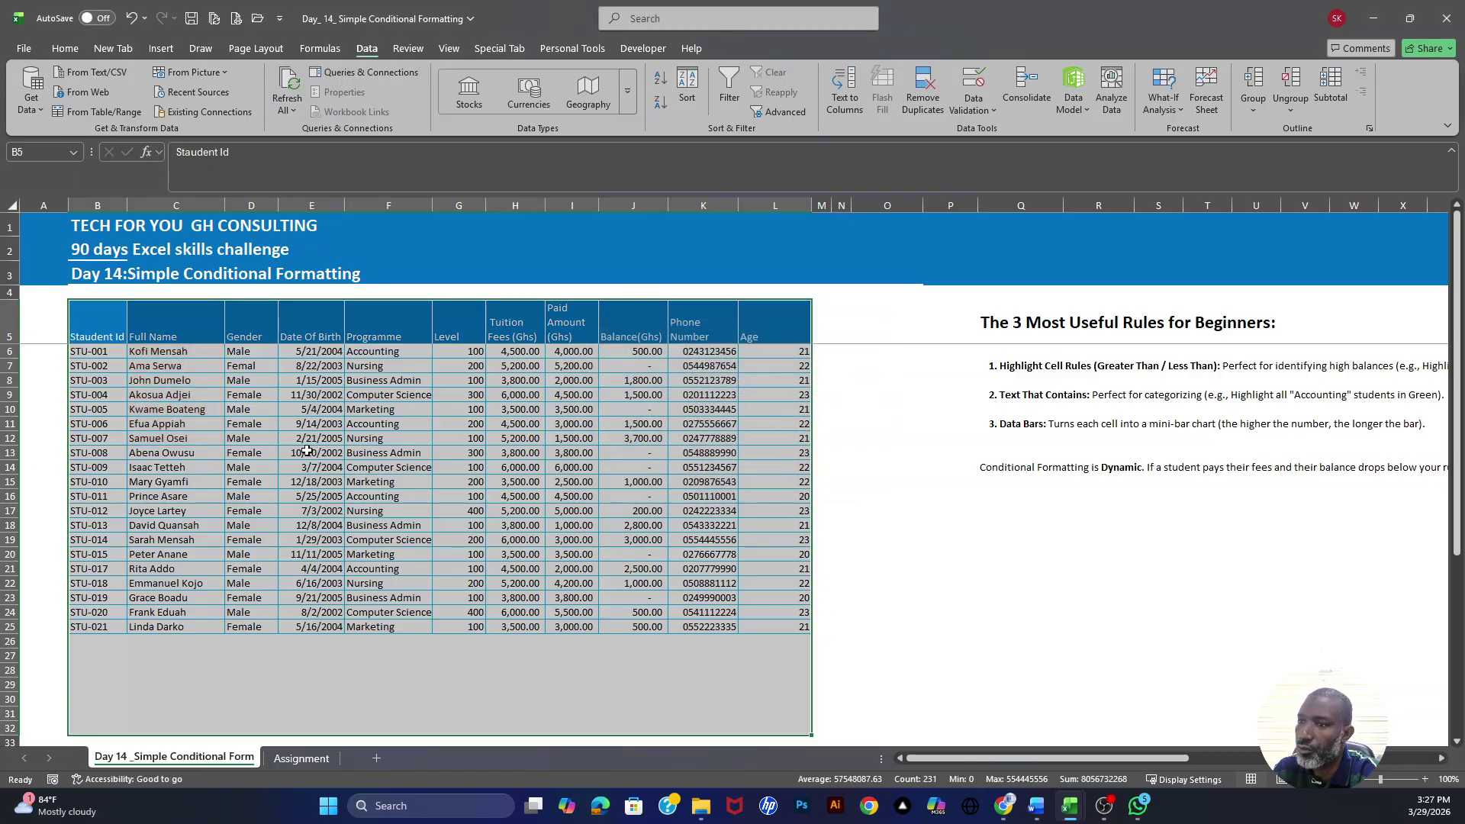
# Review the remaining student records in rows 6 to 25 across all columns of the table
pyautogui.click(177, 530)
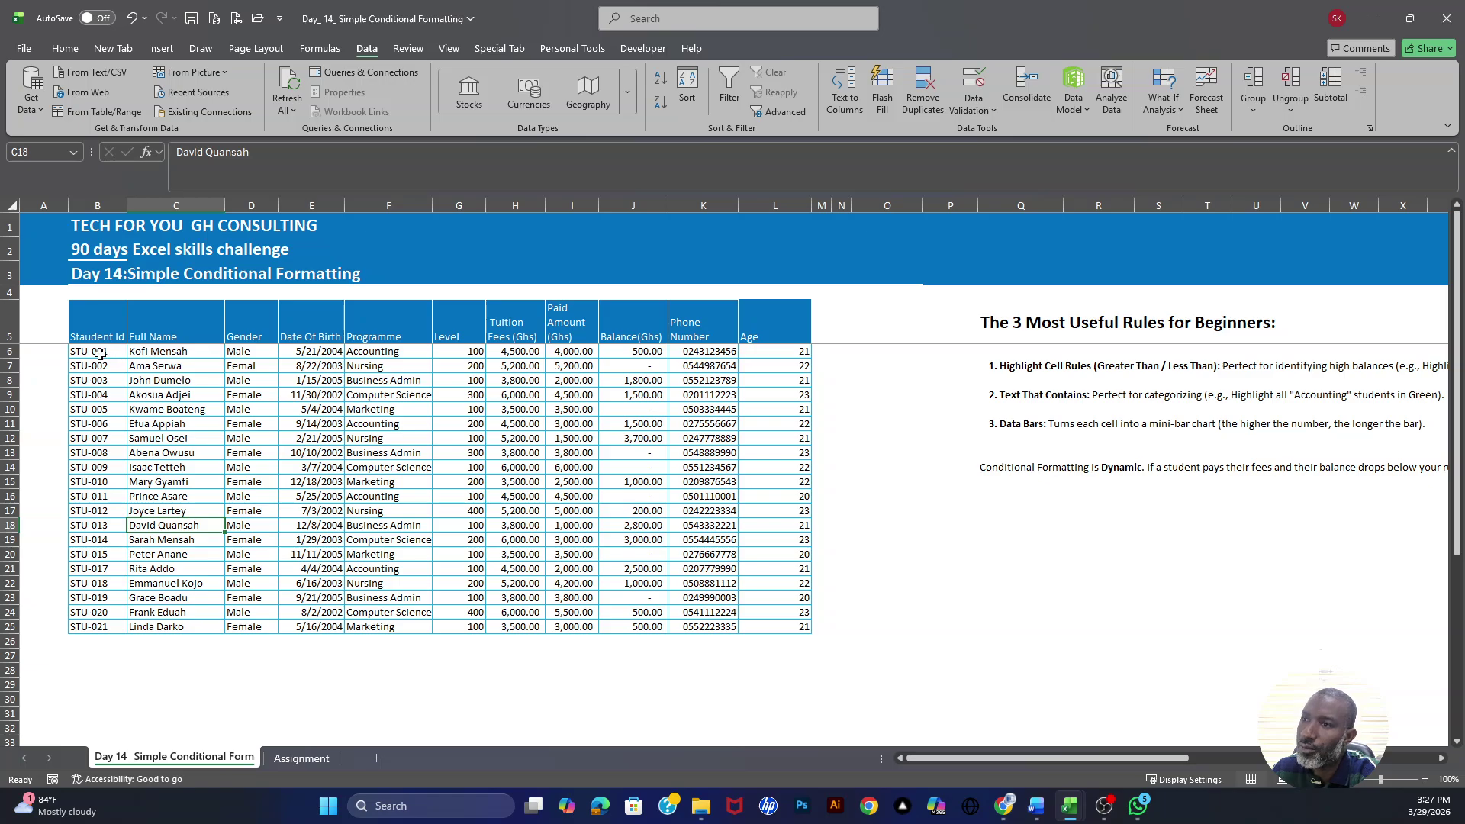
pyautogui.moveTo(98, 352); pyautogui.dragTo(789, 626)
pyautogui.click(633, 481)
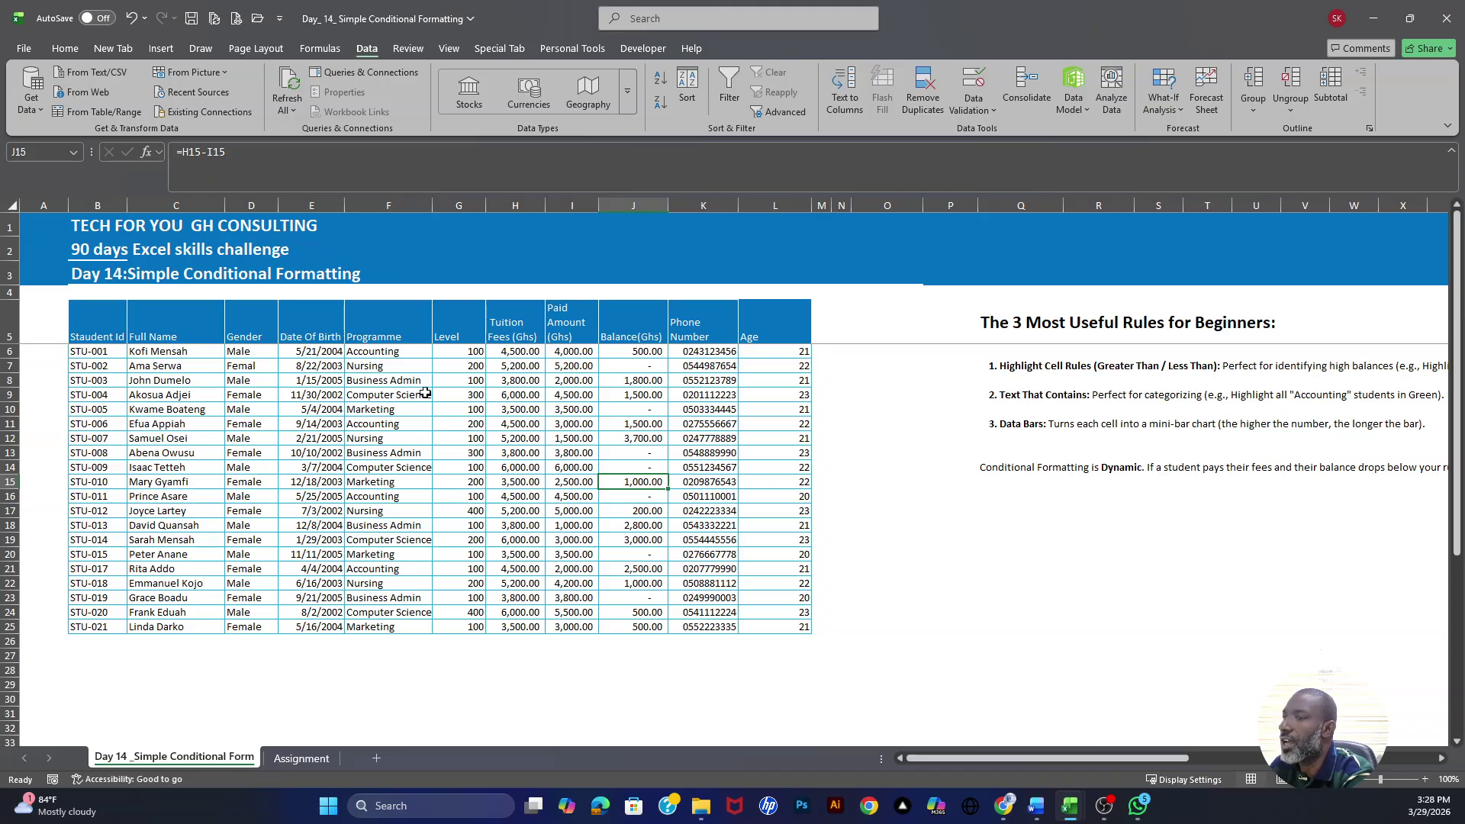
pyautogui.moveTo(76, 353); pyautogui.dragTo(790, 629)
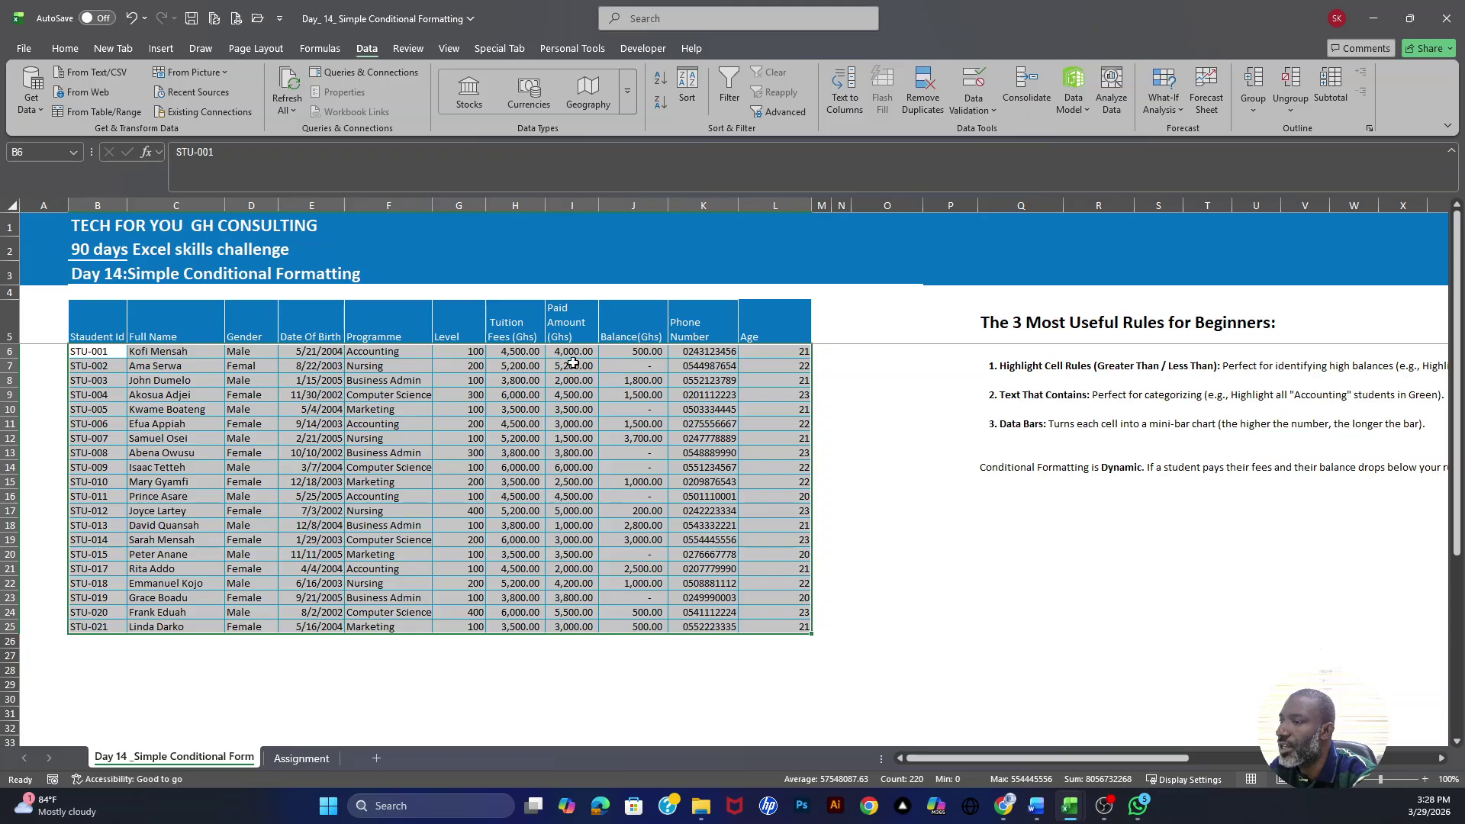
# Highlight Balance values in J6:J25 greater than 1,000 using Light Red Fill with Dark Red Text
pyautogui.moveTo(641, 350); pyautogui.dragTo(627, 629)
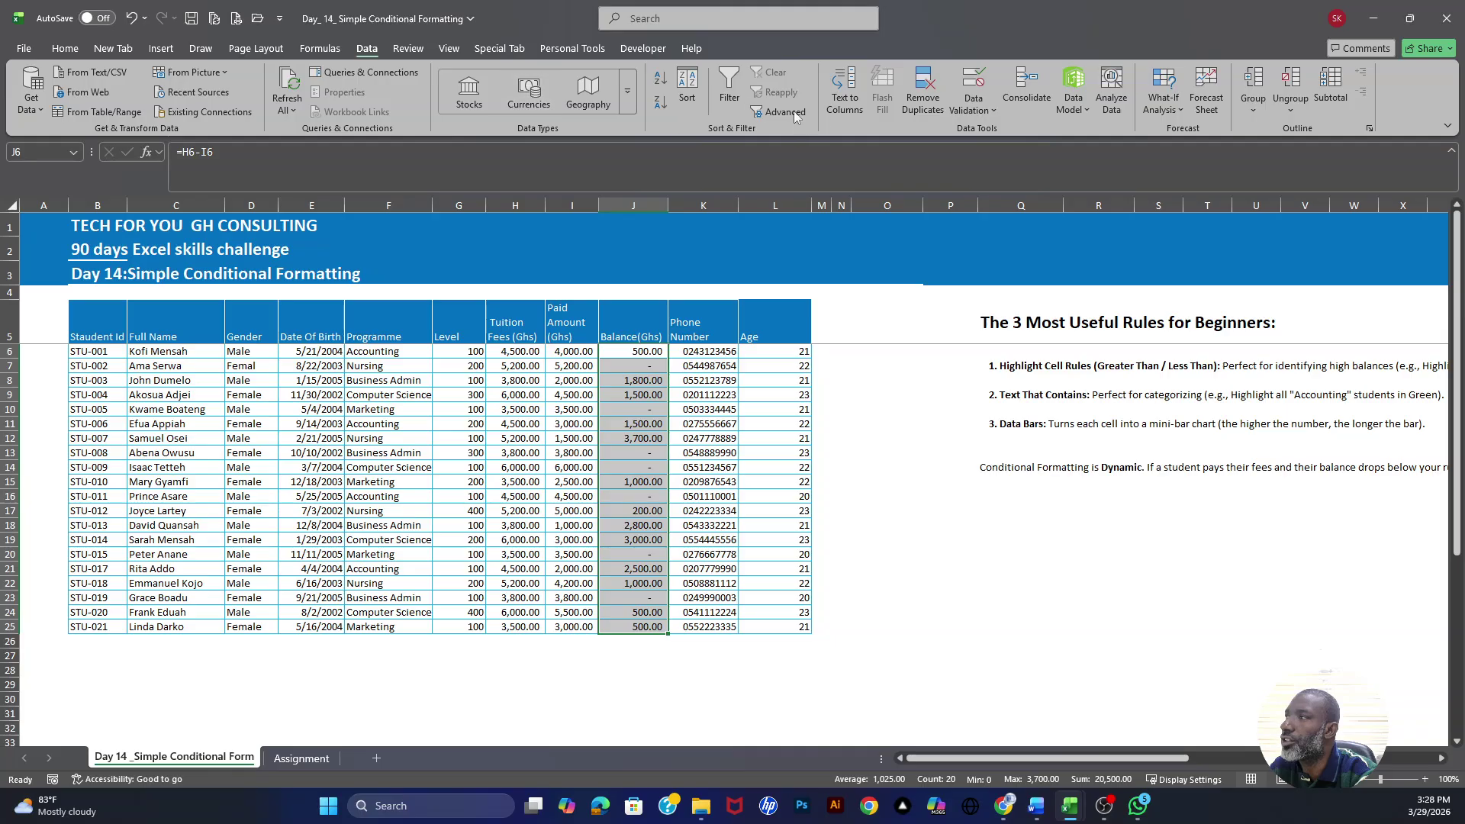
pyautogui.click(65, 48)
pyautogui.click(709, 103)
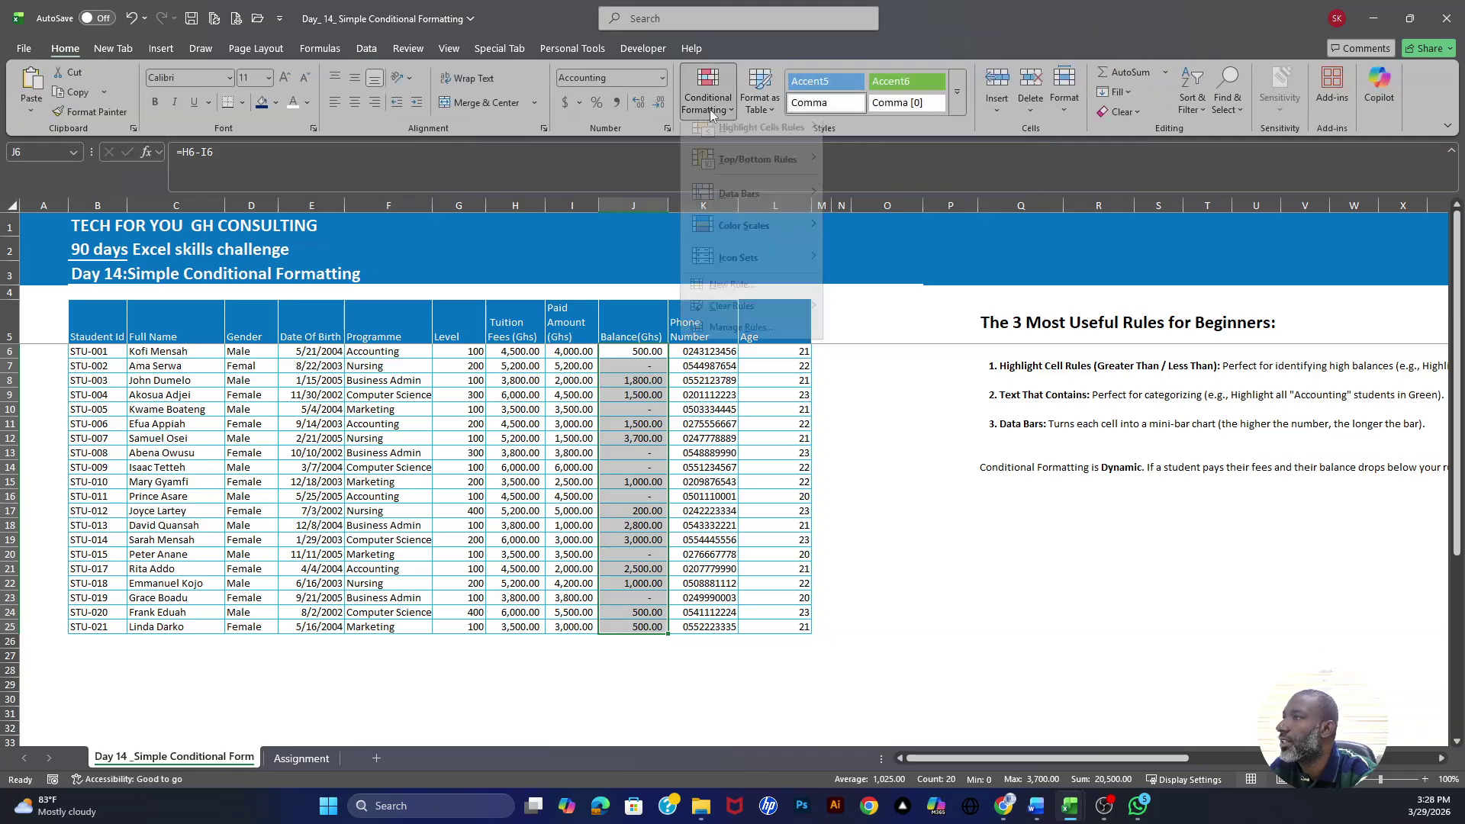
pyautogui.moveTo(769, 144)
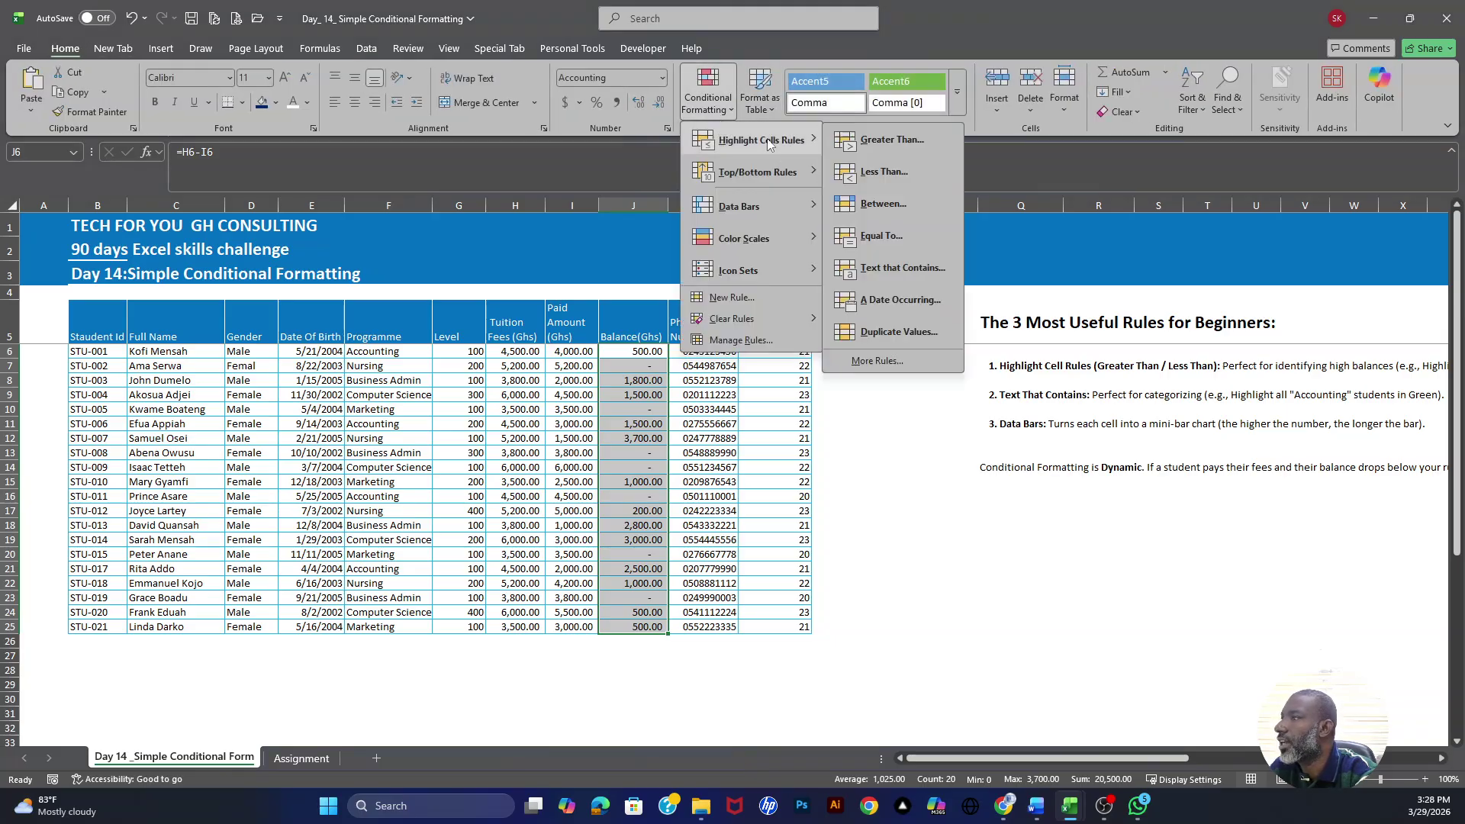
pyautogui.click(907, 145)
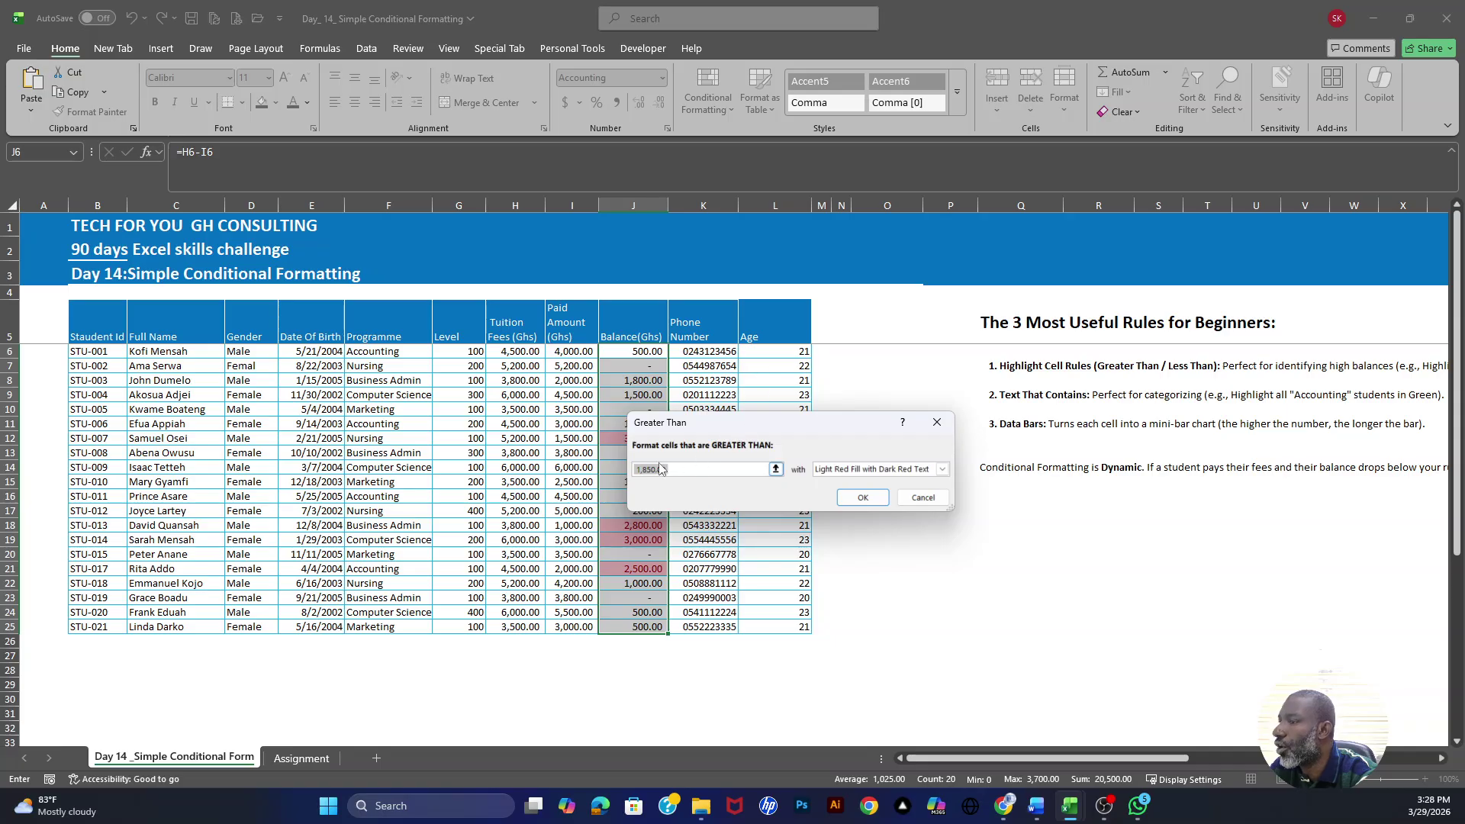
pyautogui.click(649, 470)
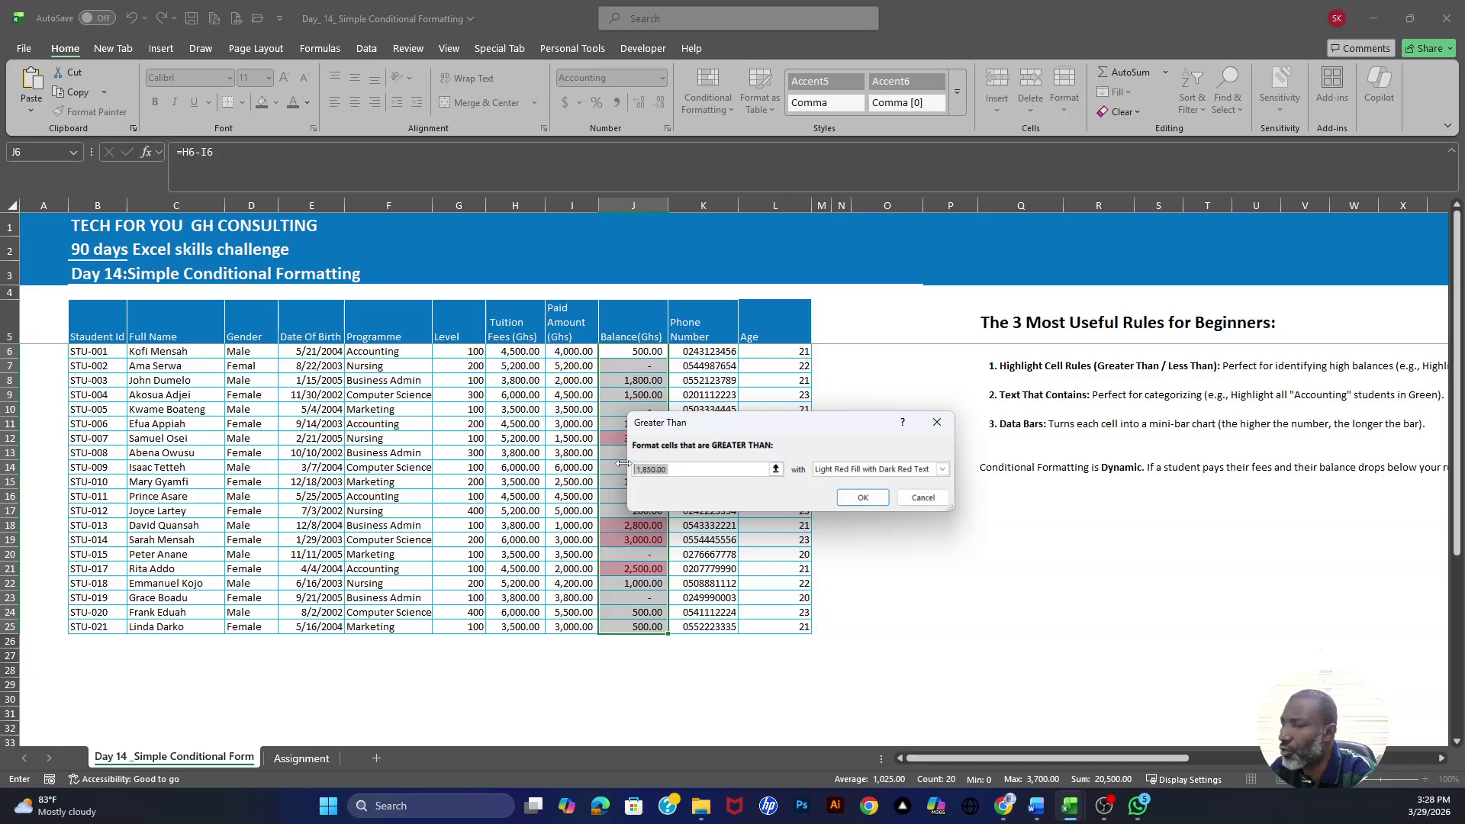
pyautogui.press('End')
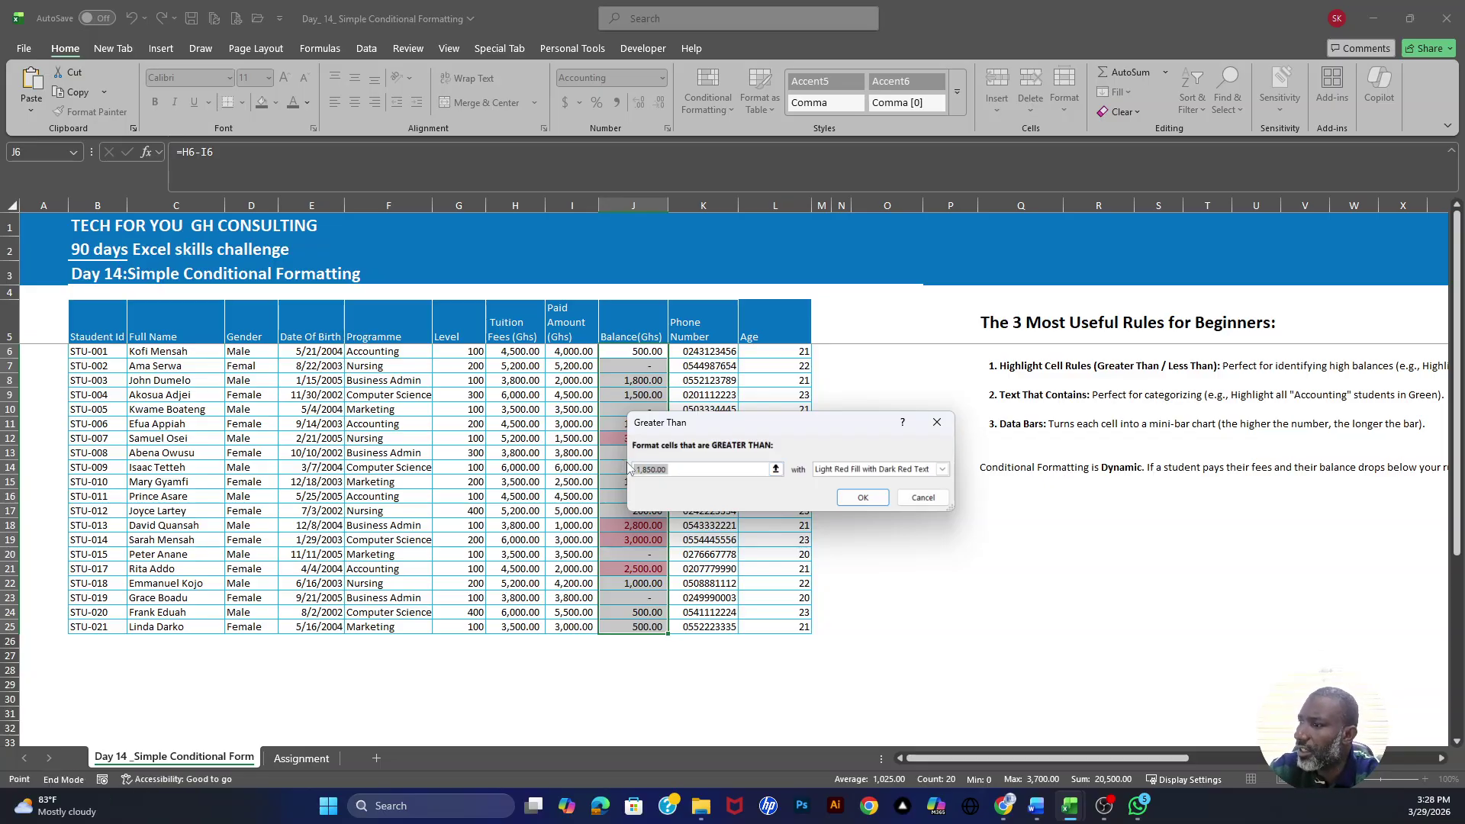
pyautogui.click(679, 470)
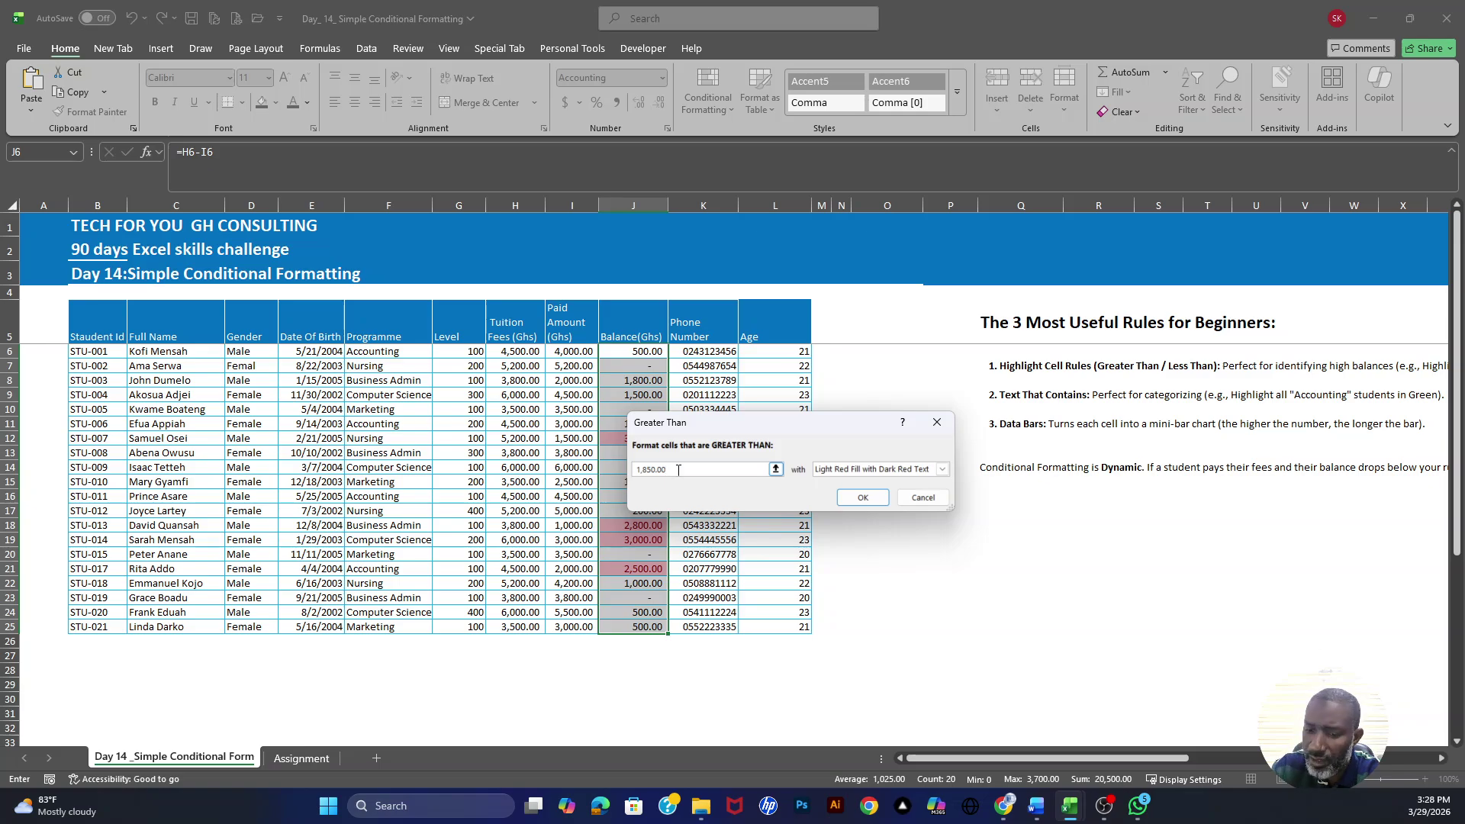
pyautogui.press('BackSpace')
pyautogui.press('BackSpace')
pyautogui.press('BackSpace')
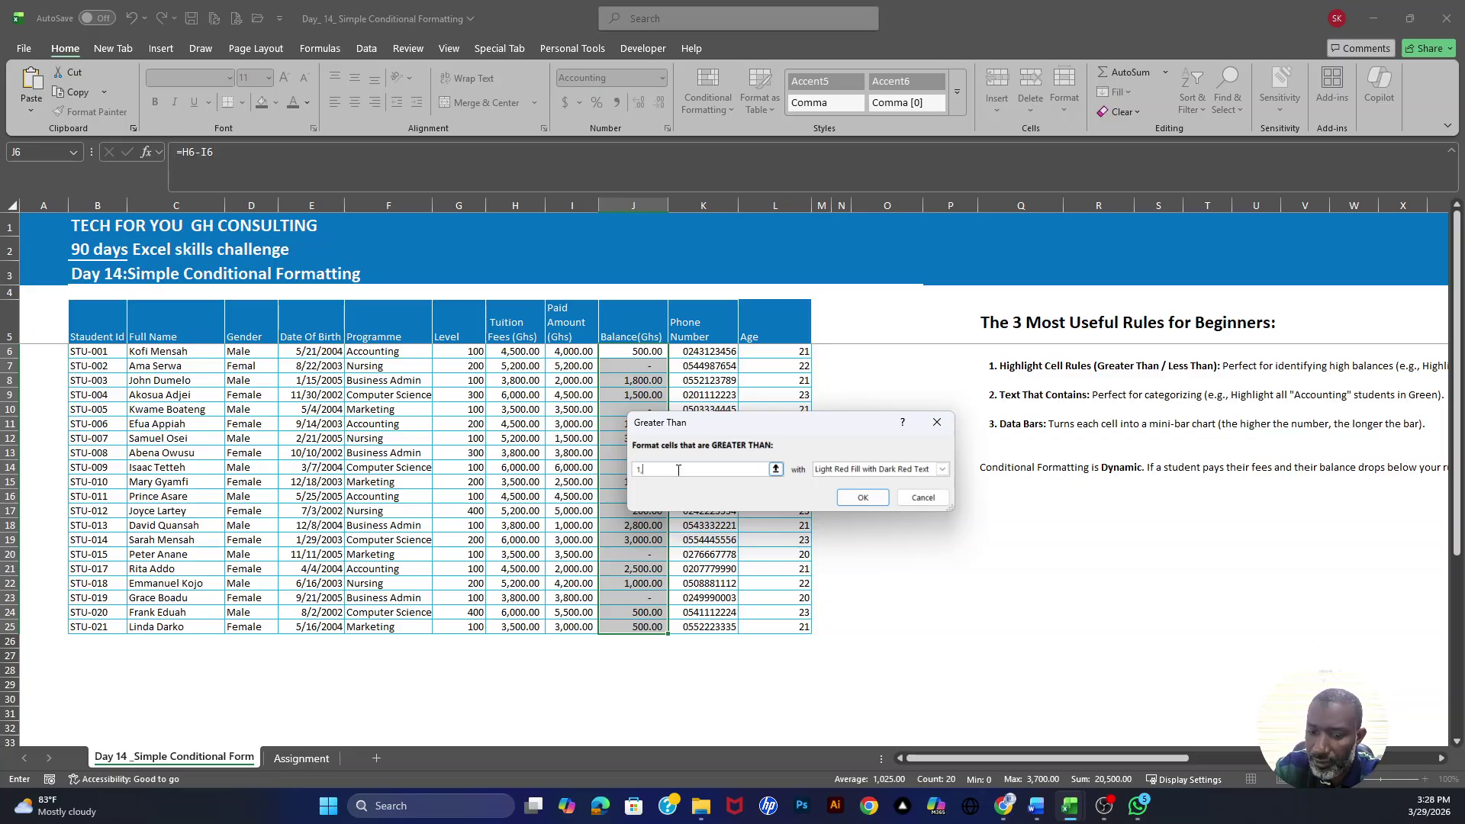
pyautogui.press('Num_Lock')
pyautogui.write('000')
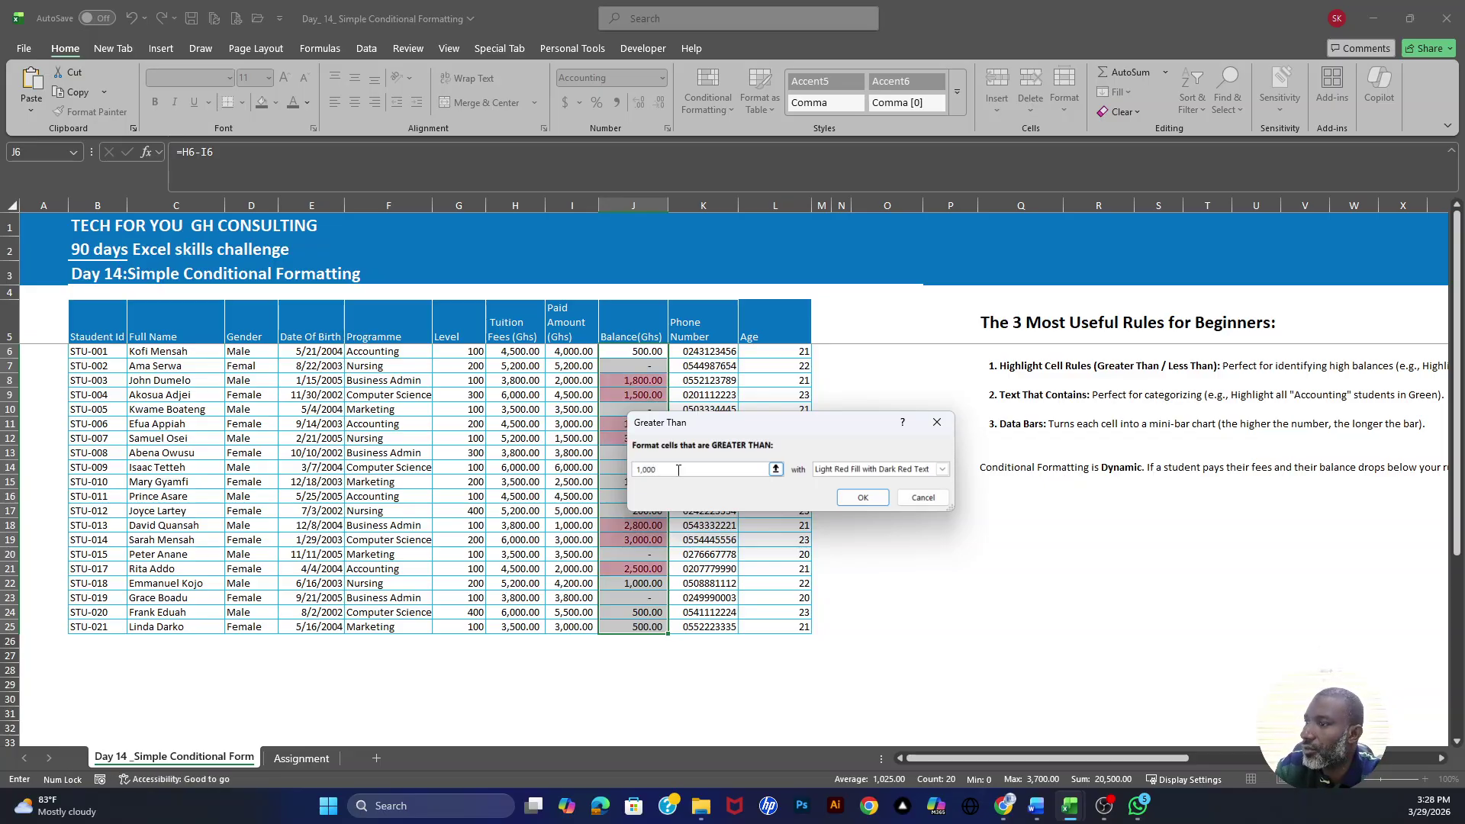
pyautogui.click(863, 499)
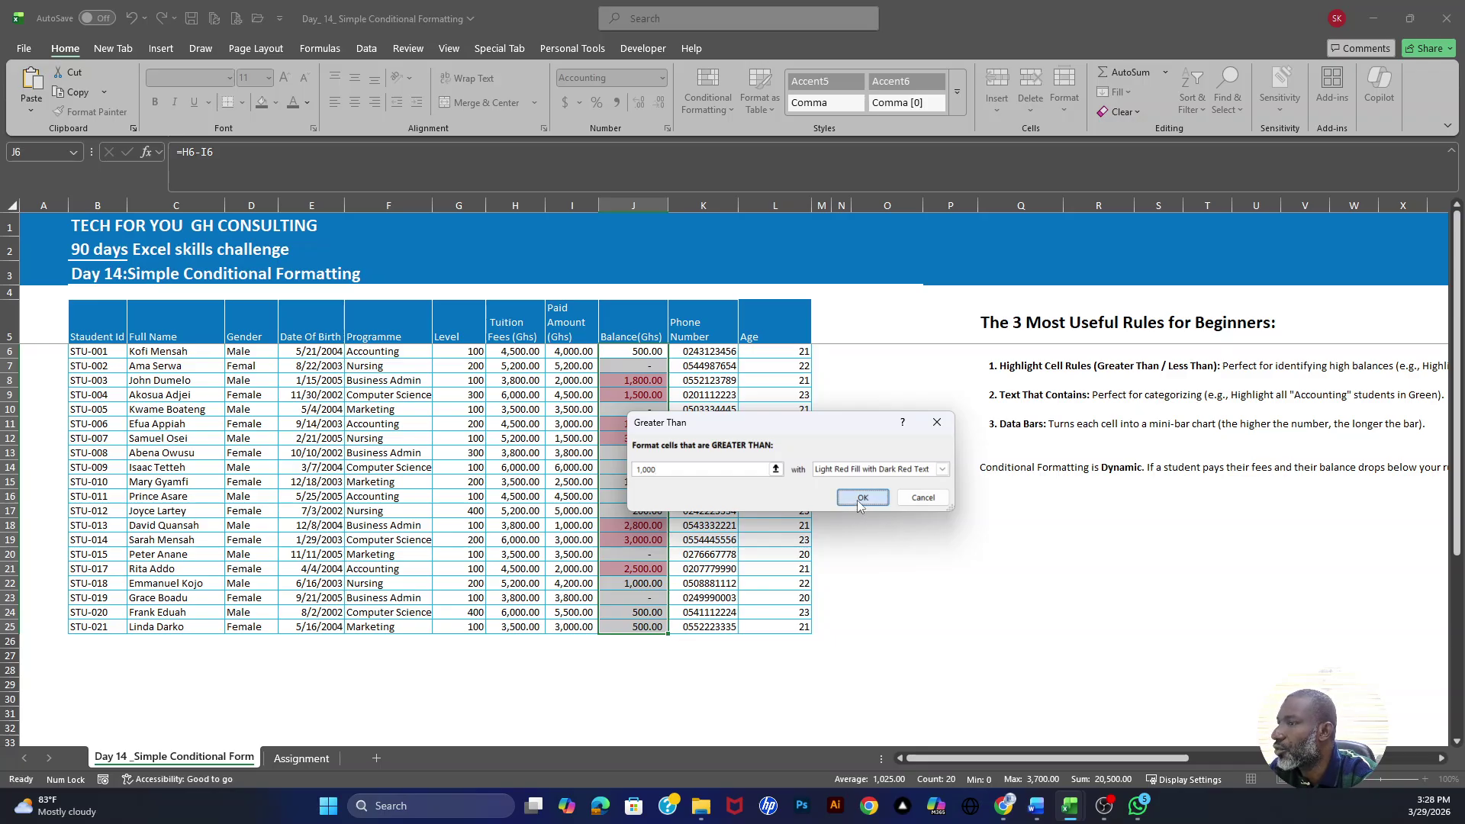
pyautogui.click(860, 499)
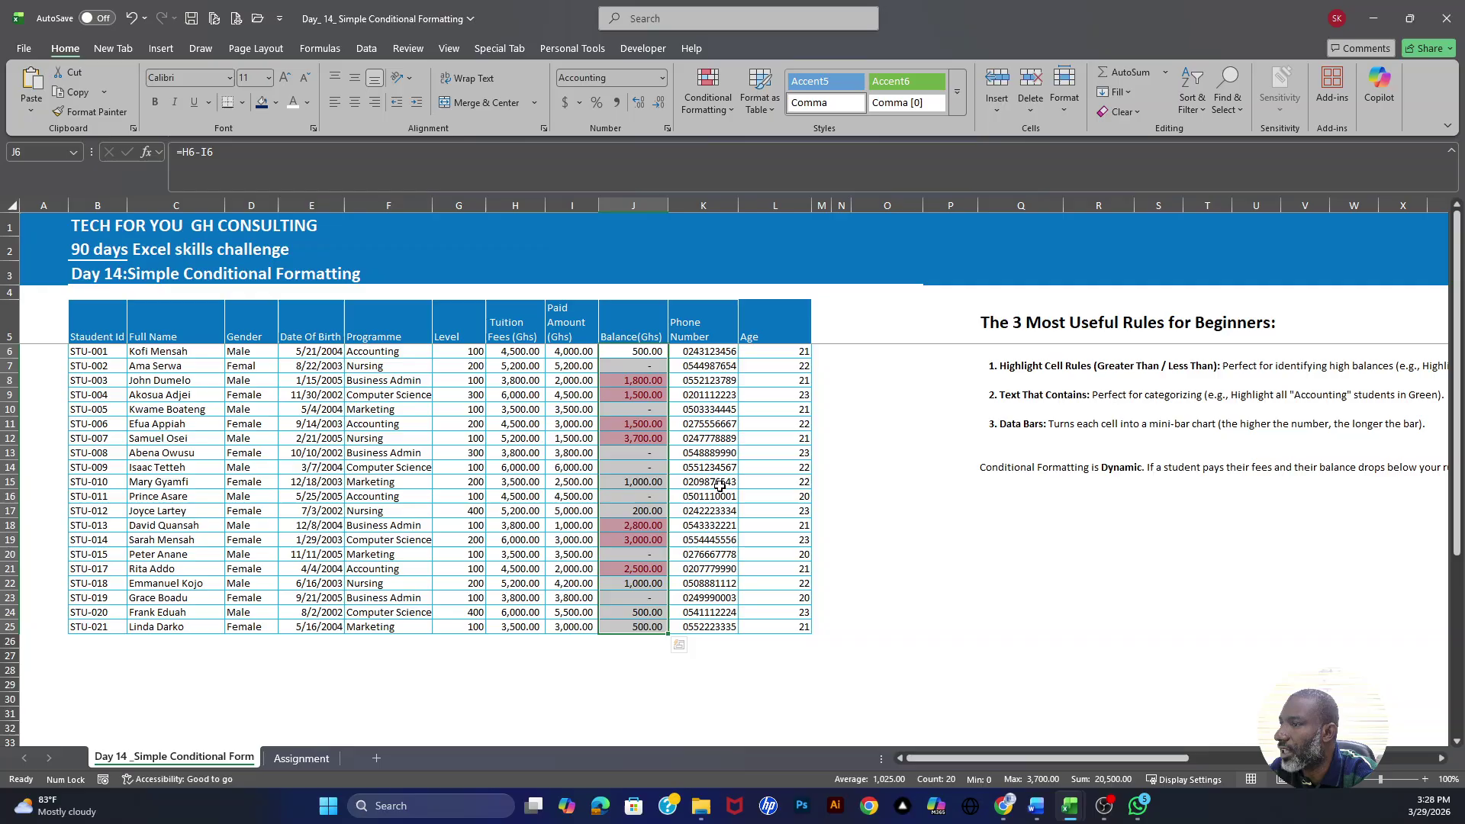
# Check the highlighted cells in the Balance column one by one
pyautogui.click(640, 380)
pyautogui.click(638, 394)
pyautogui.click(629, 423)
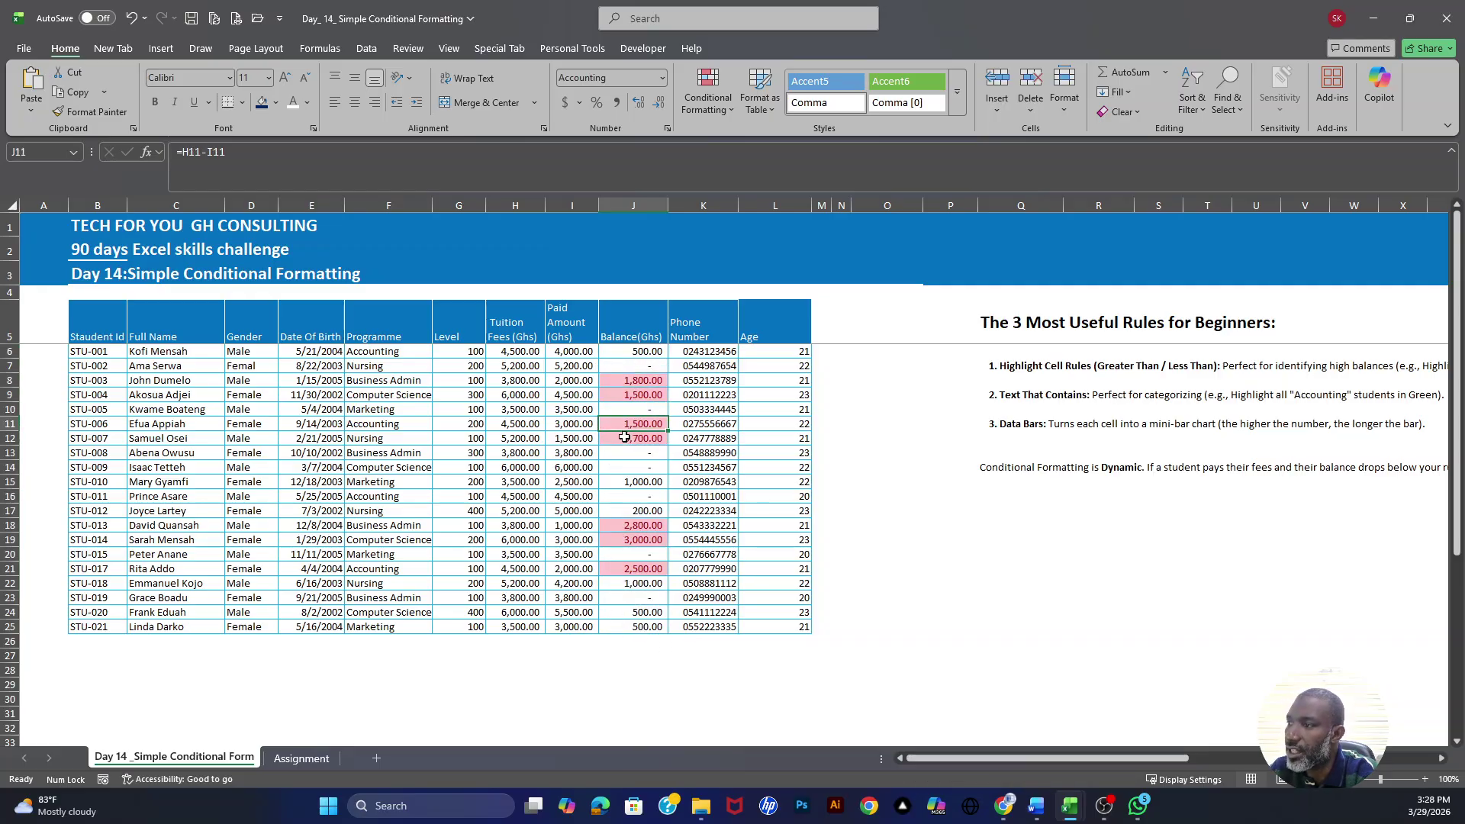
pyautogui.click(624, 438)
pyautogui.click(627, 525)
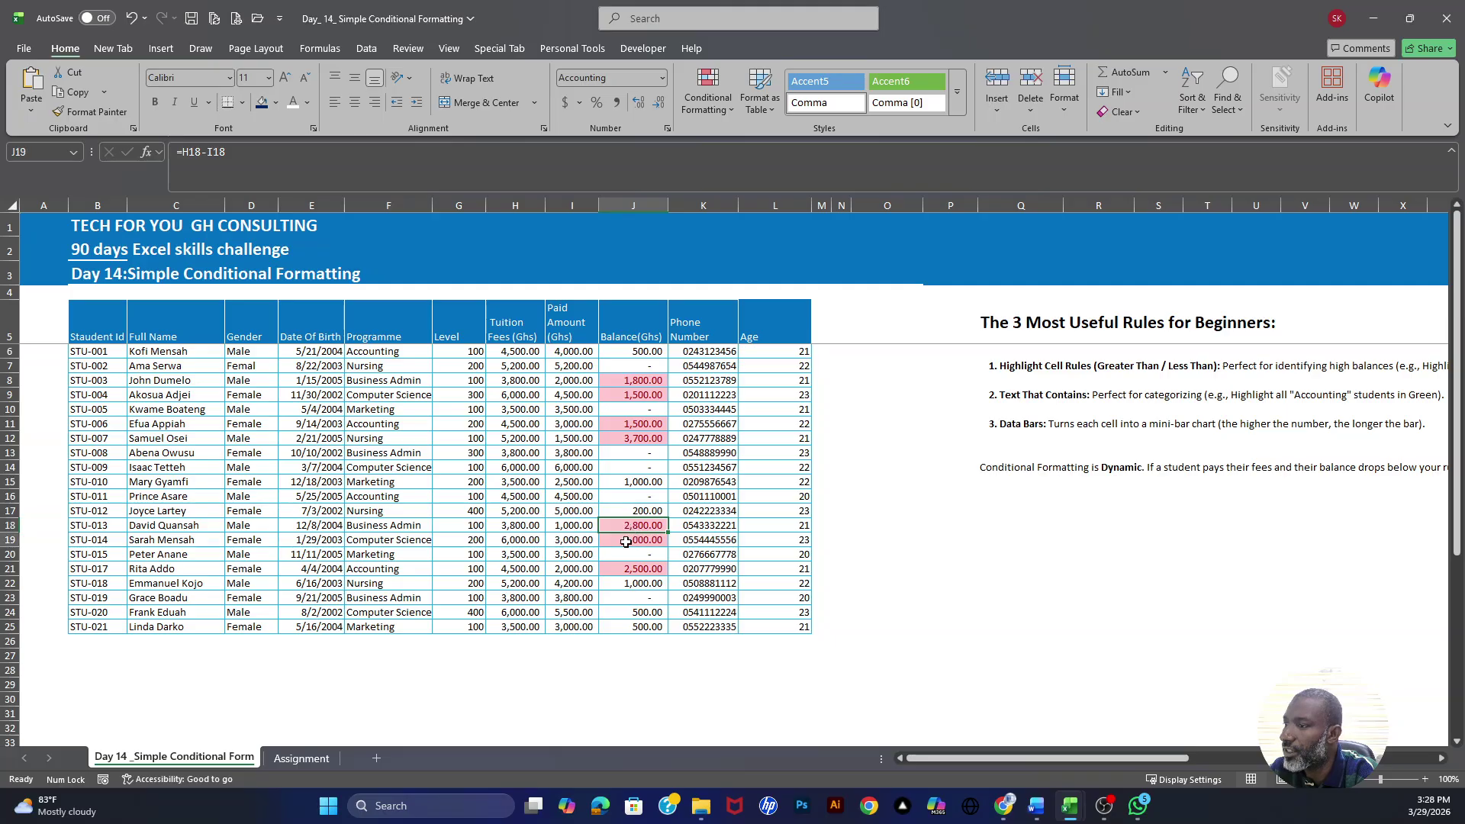
pyautogui.click(628, 569)
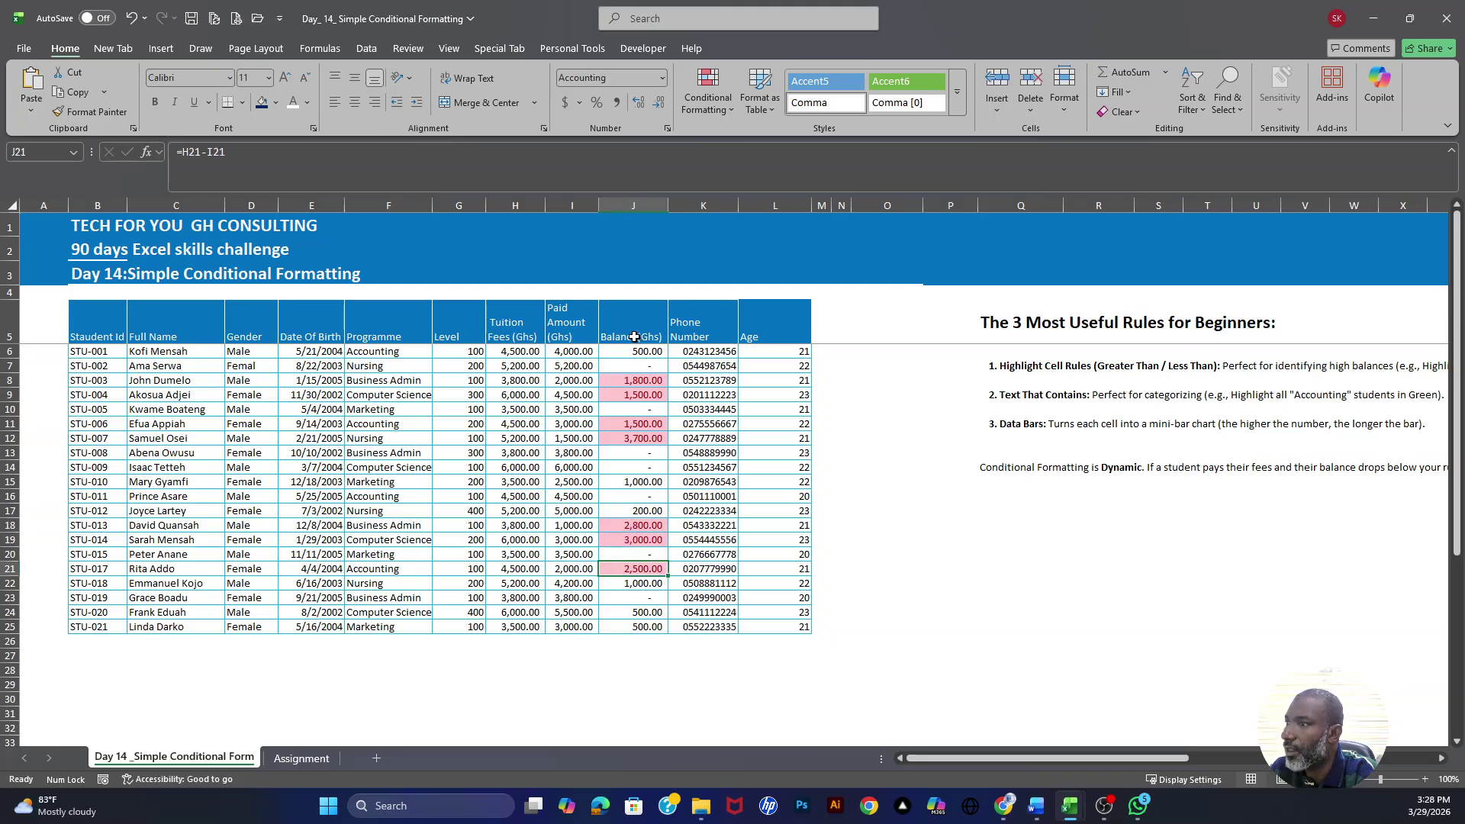
# Clear the conditional formatting rules from the Balance cells J6:J25
pyautogui.moveTo(629, 351); pyautogui.dragTo(618, 629)
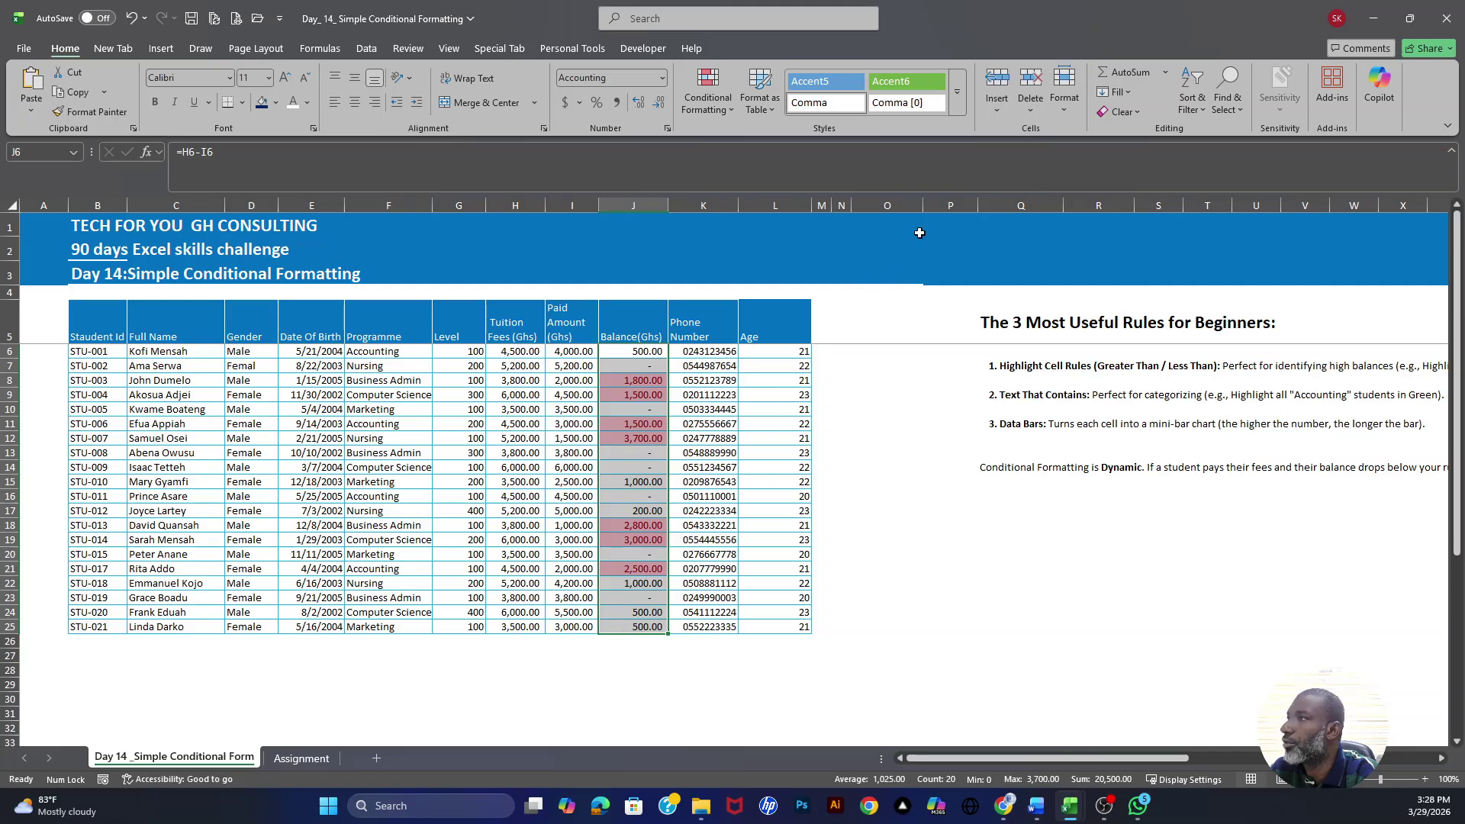
pyautogui.click(709, 98)
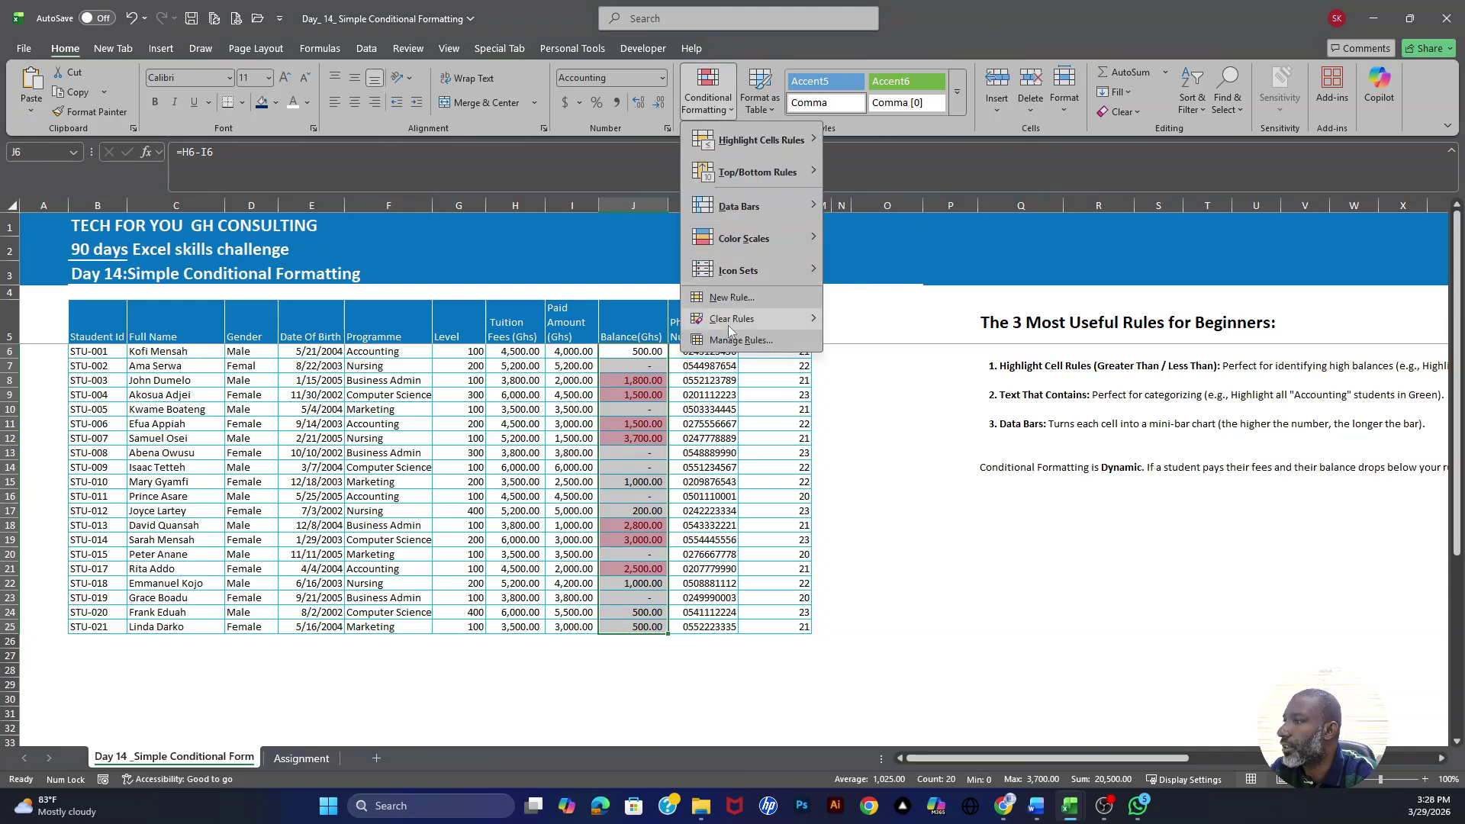
pyautogui.moveTo(730, 316)
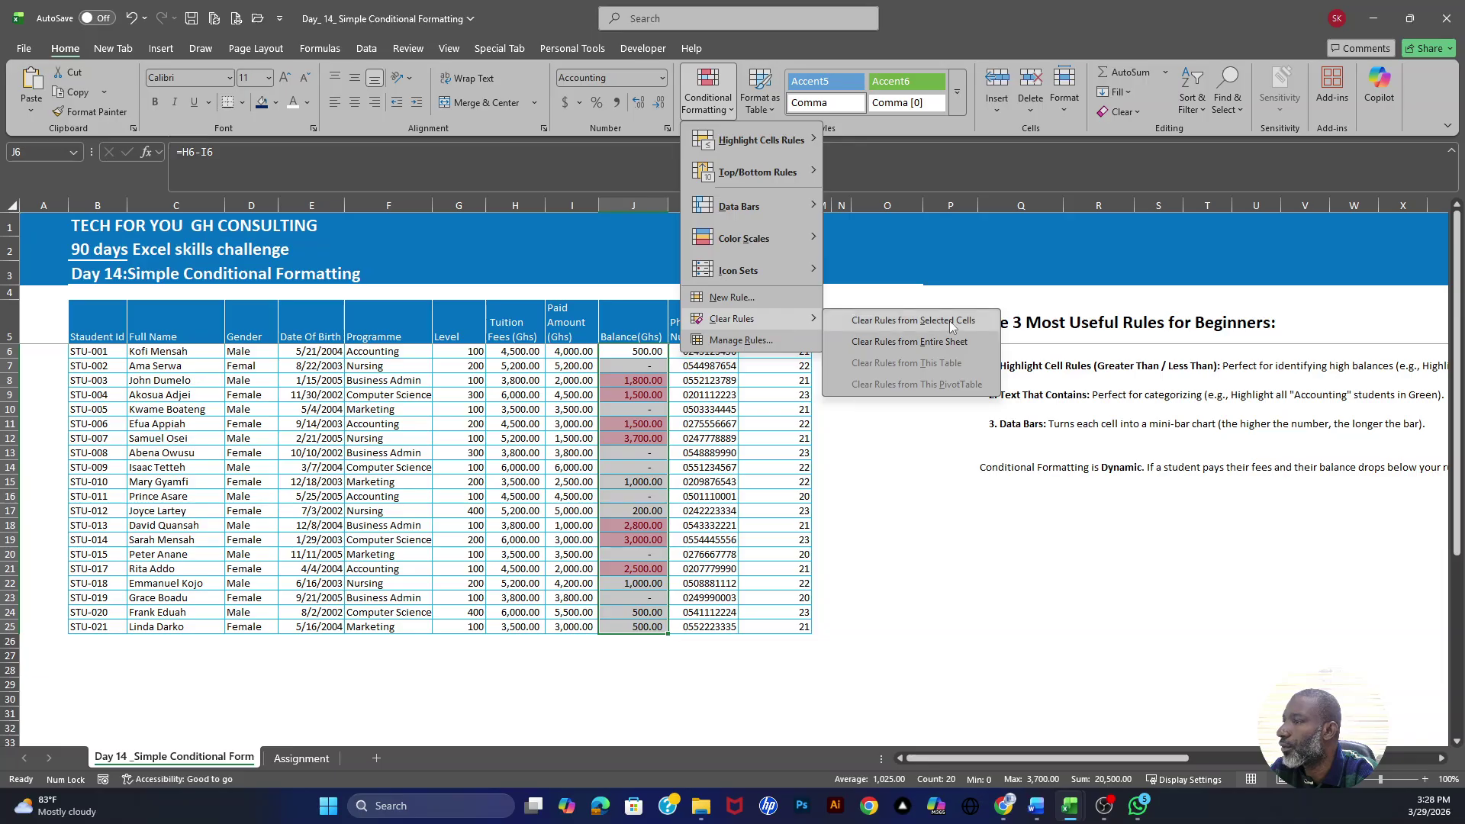
pyautogui.click(878, 319)
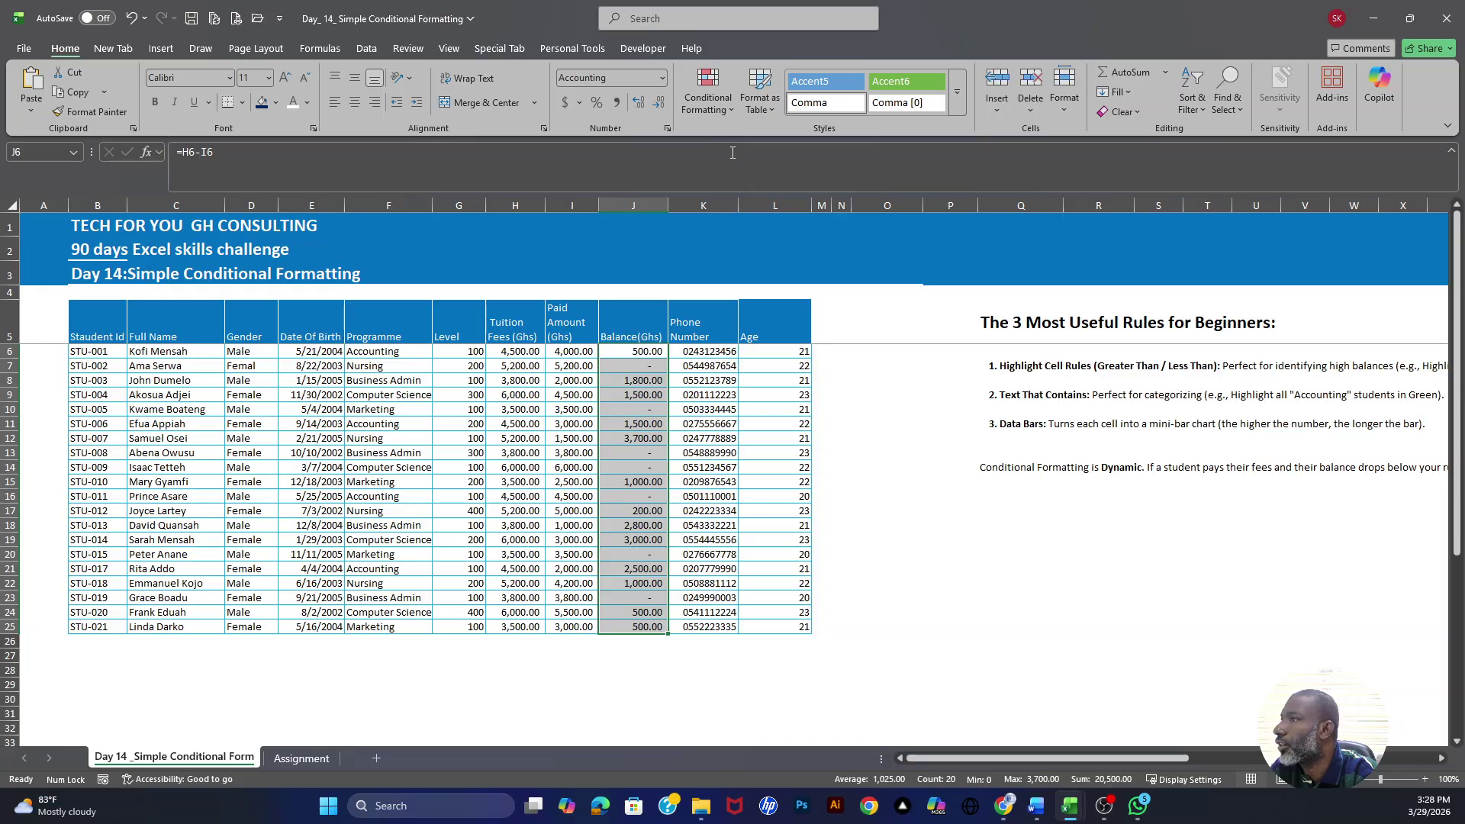
# Examine the preset fill and text formats offered by the Greater Than rule for the Balance cells J6:J25
pyautogui.click(708, 97)
pyautogui.moveTo(740, 145)
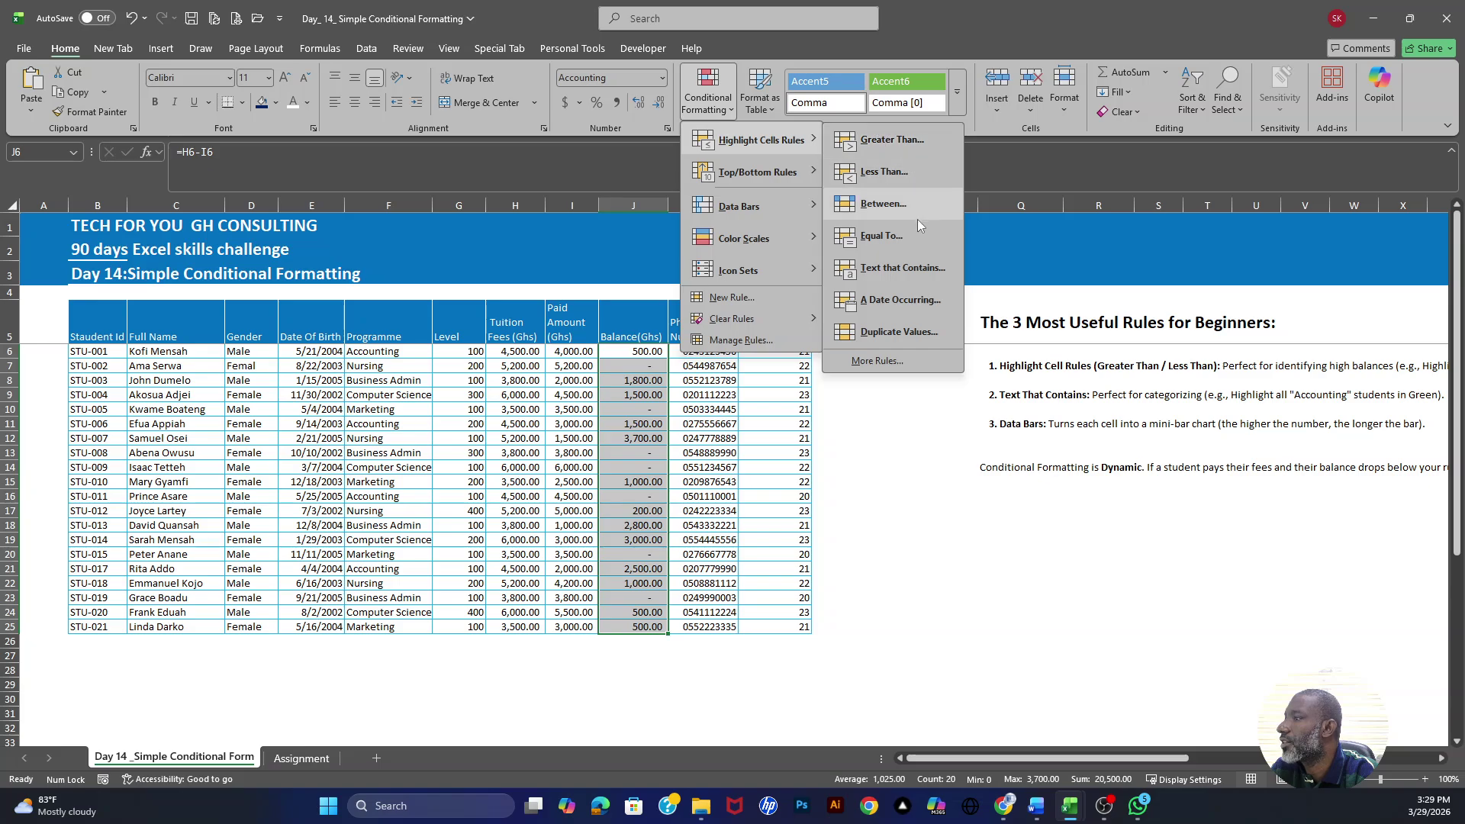
pyautogui.click(892, 140)
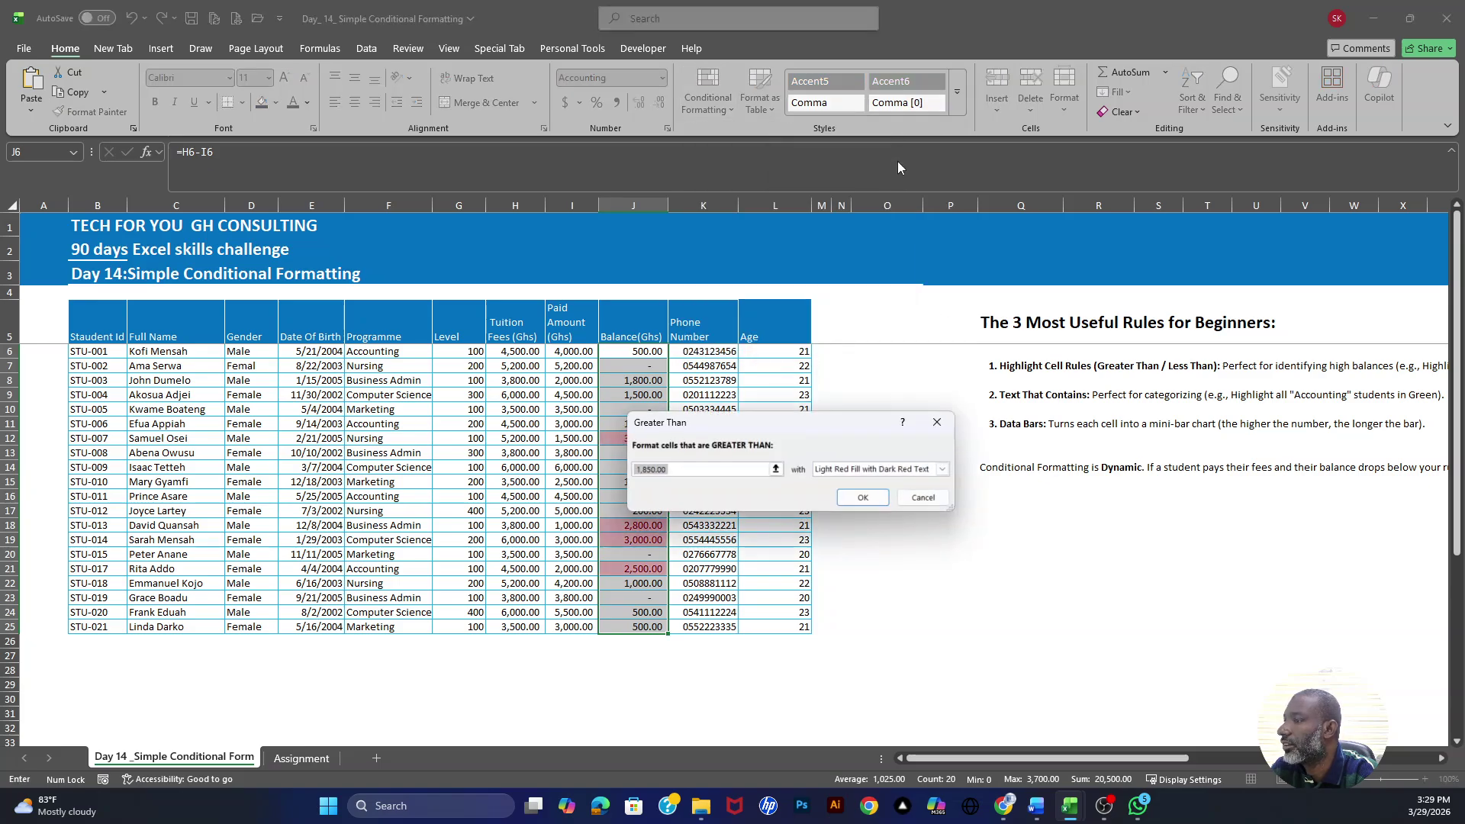
pyautogui.click(943, 469)
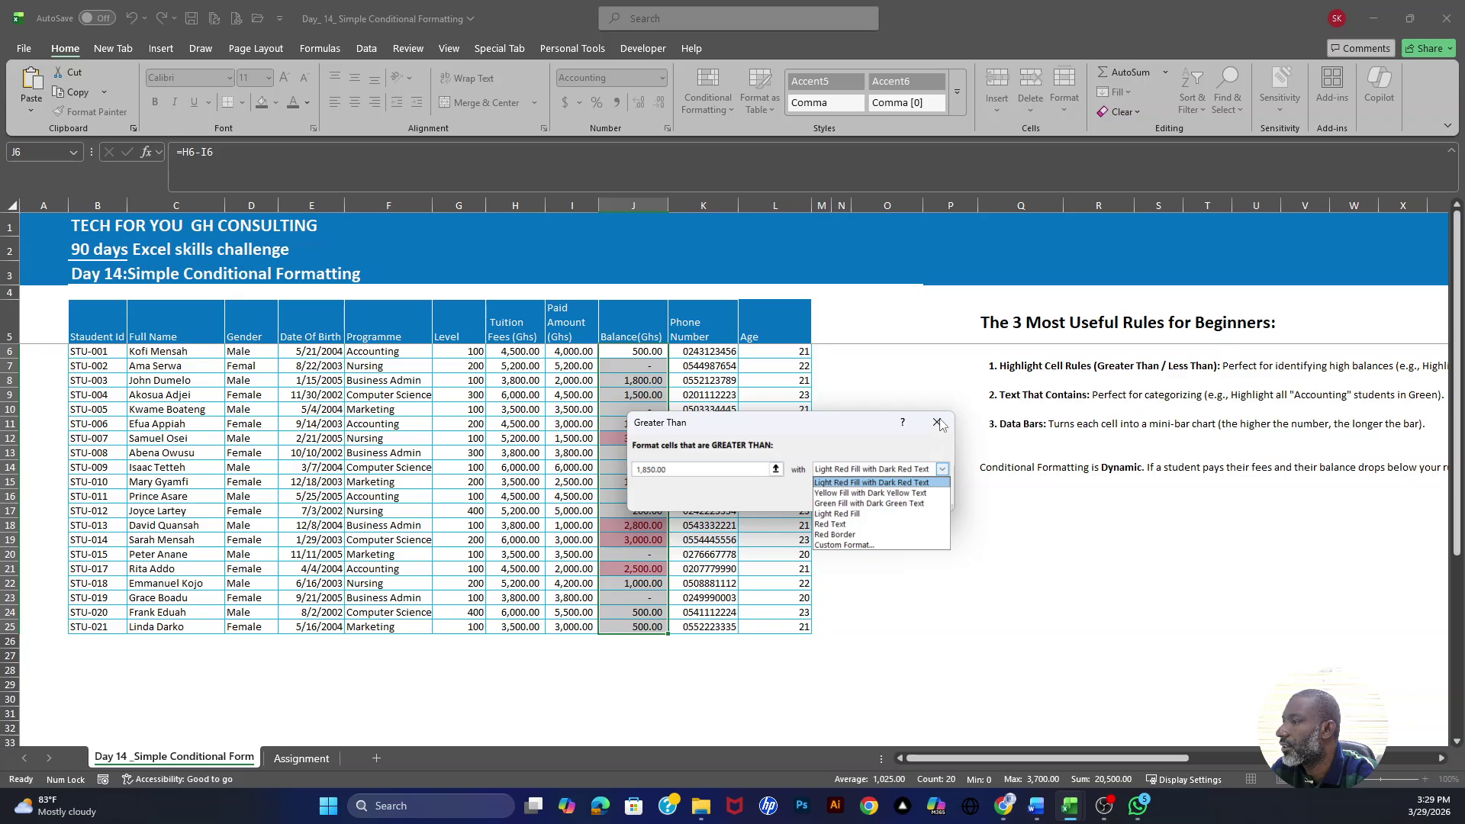
pyautogui.click(939, 429)
pyautogui.click(943, 469)
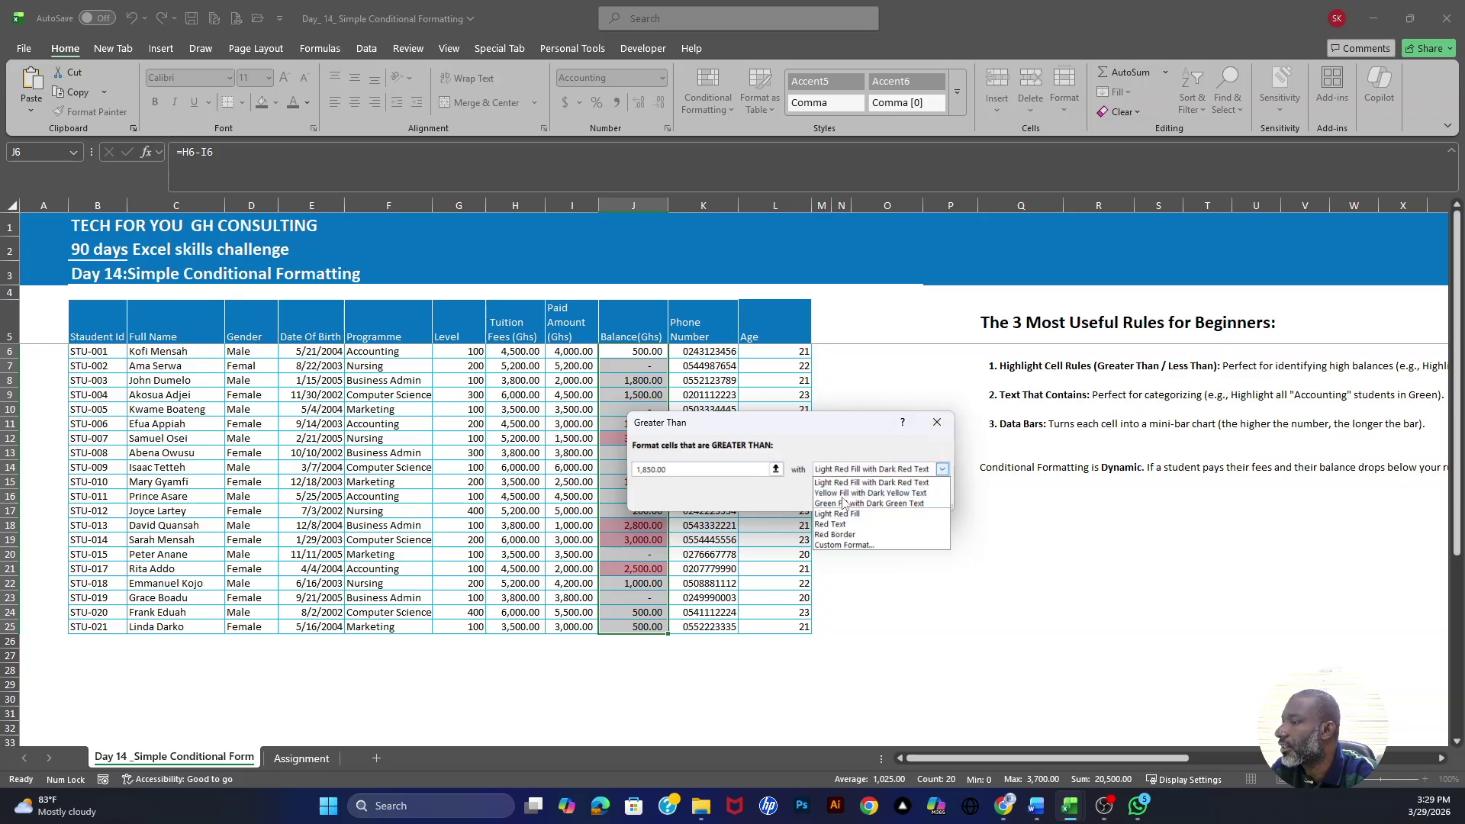
pyautogui.click(938, 424)
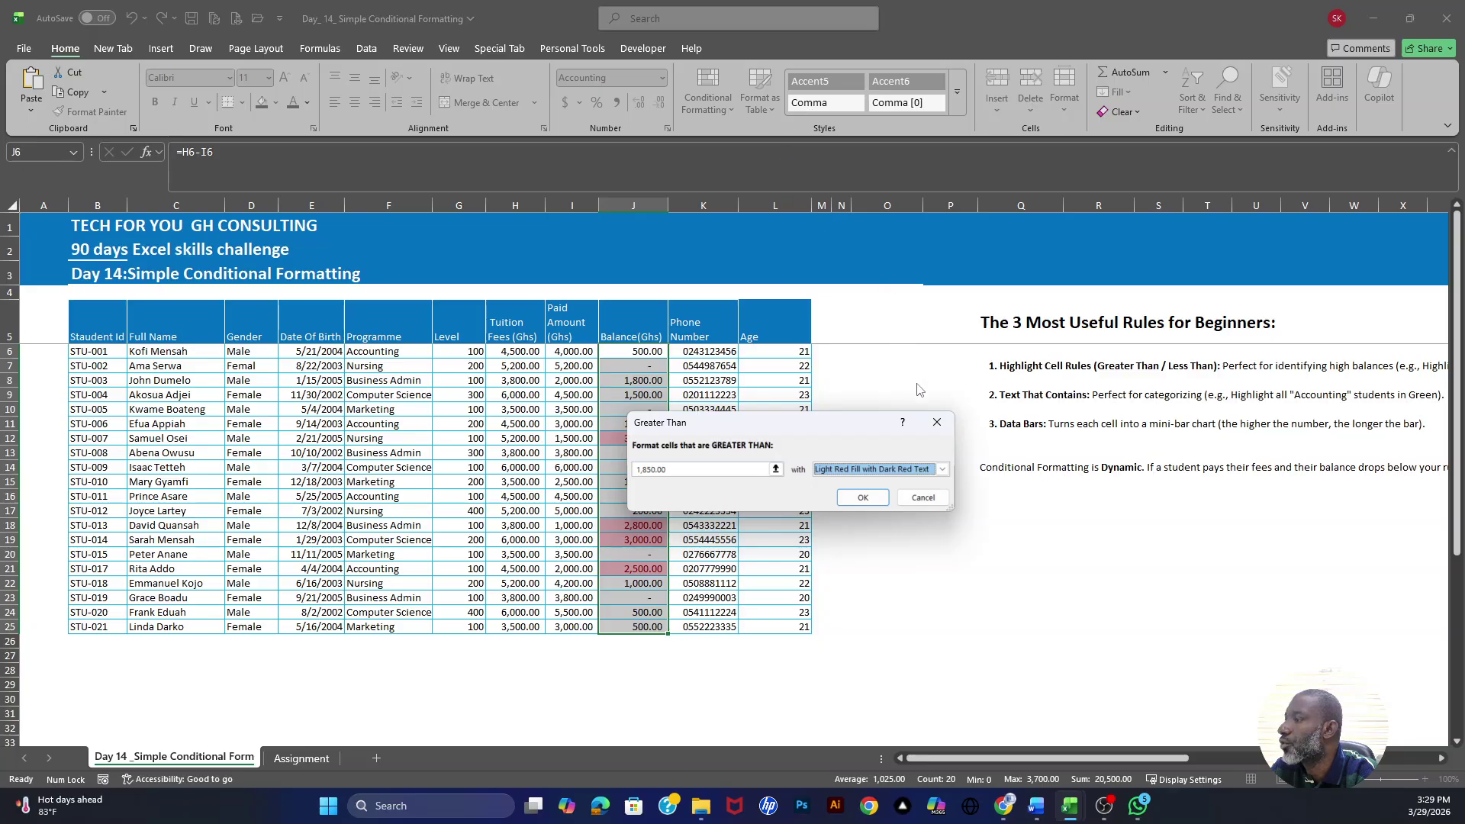
pyautogui.click(938, 422)
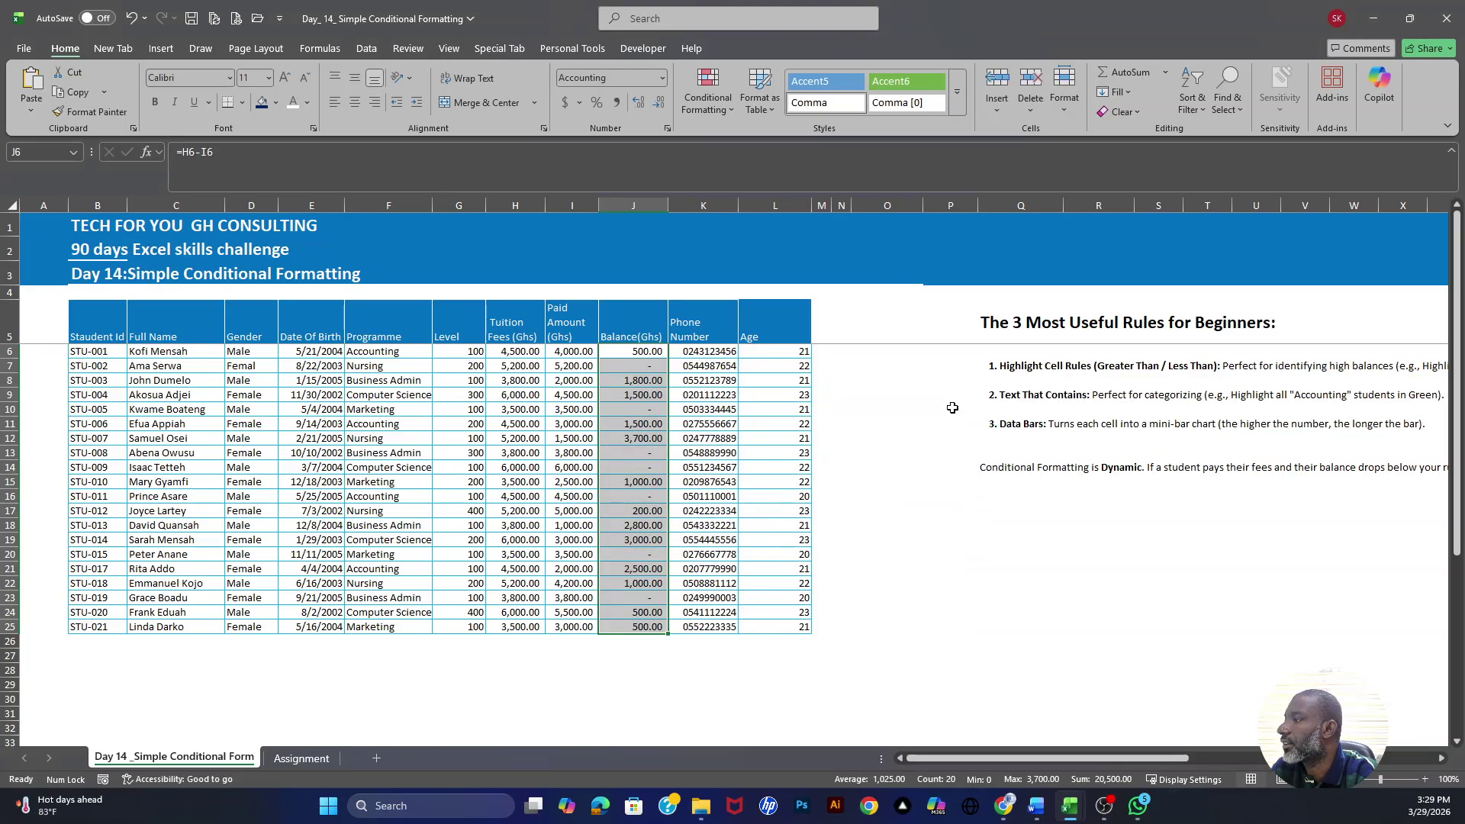
# Highlight Paid Amount values in I6:I25 less than 2000 using Light Red Fill with Dark Red Text and check the highlighted cells
pyautogui.click(712, 111)
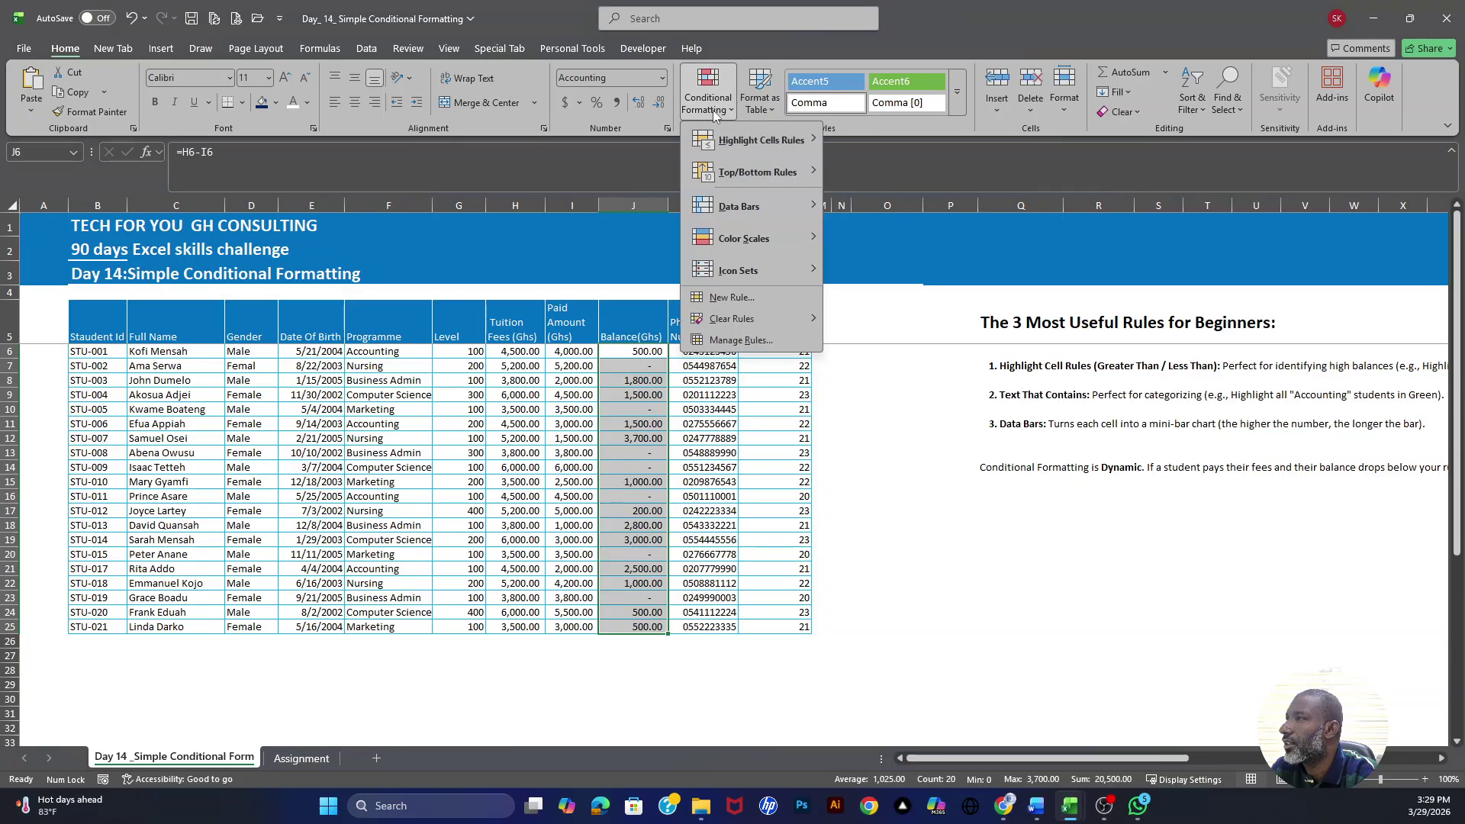
pyautogui.moveTo(764, 140)
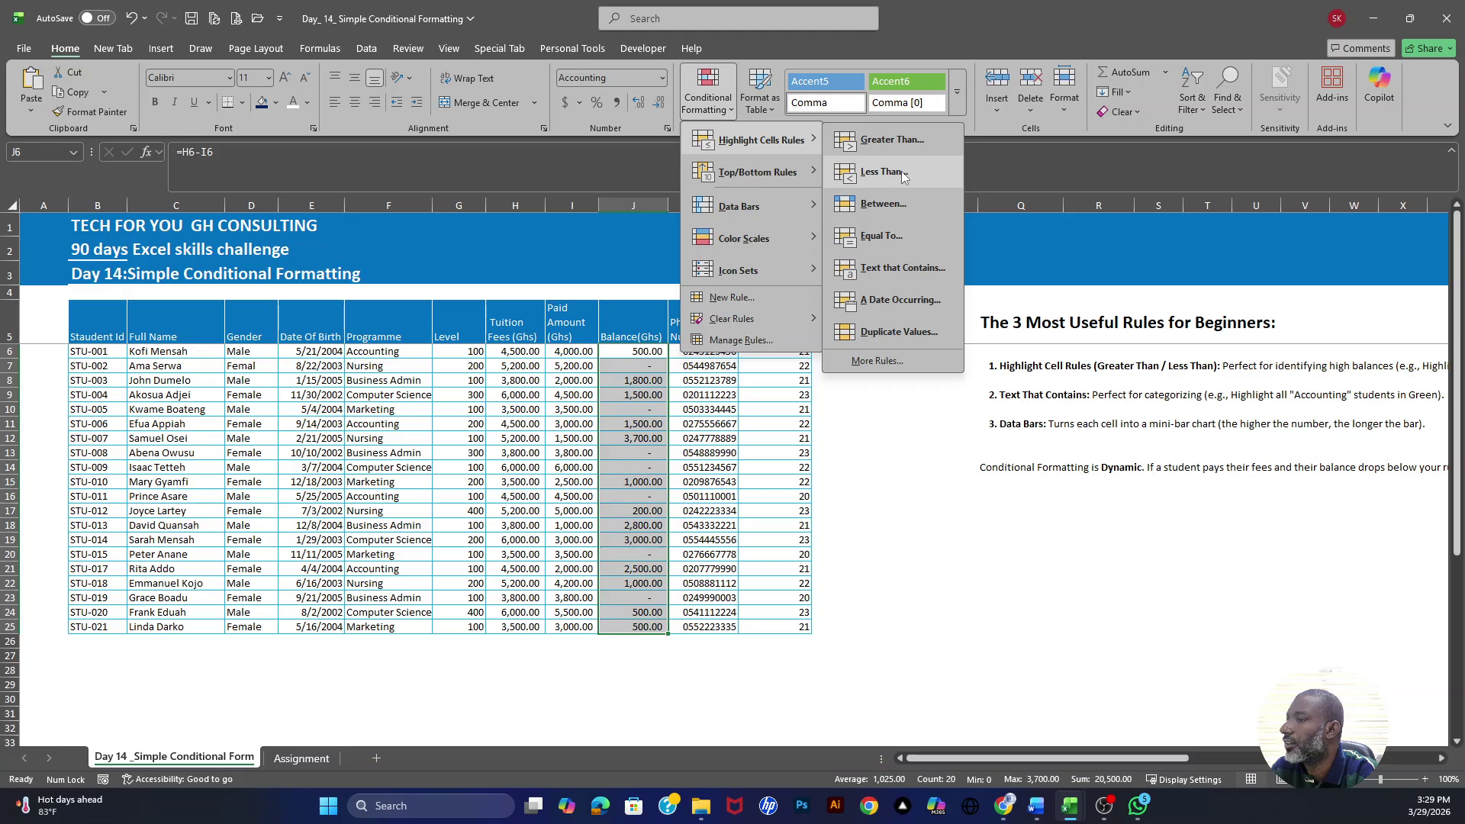
pyautogui.click(580, 359)
pyautogui.moveTo(580, 355); pyautogui.dragTo(562, 624)
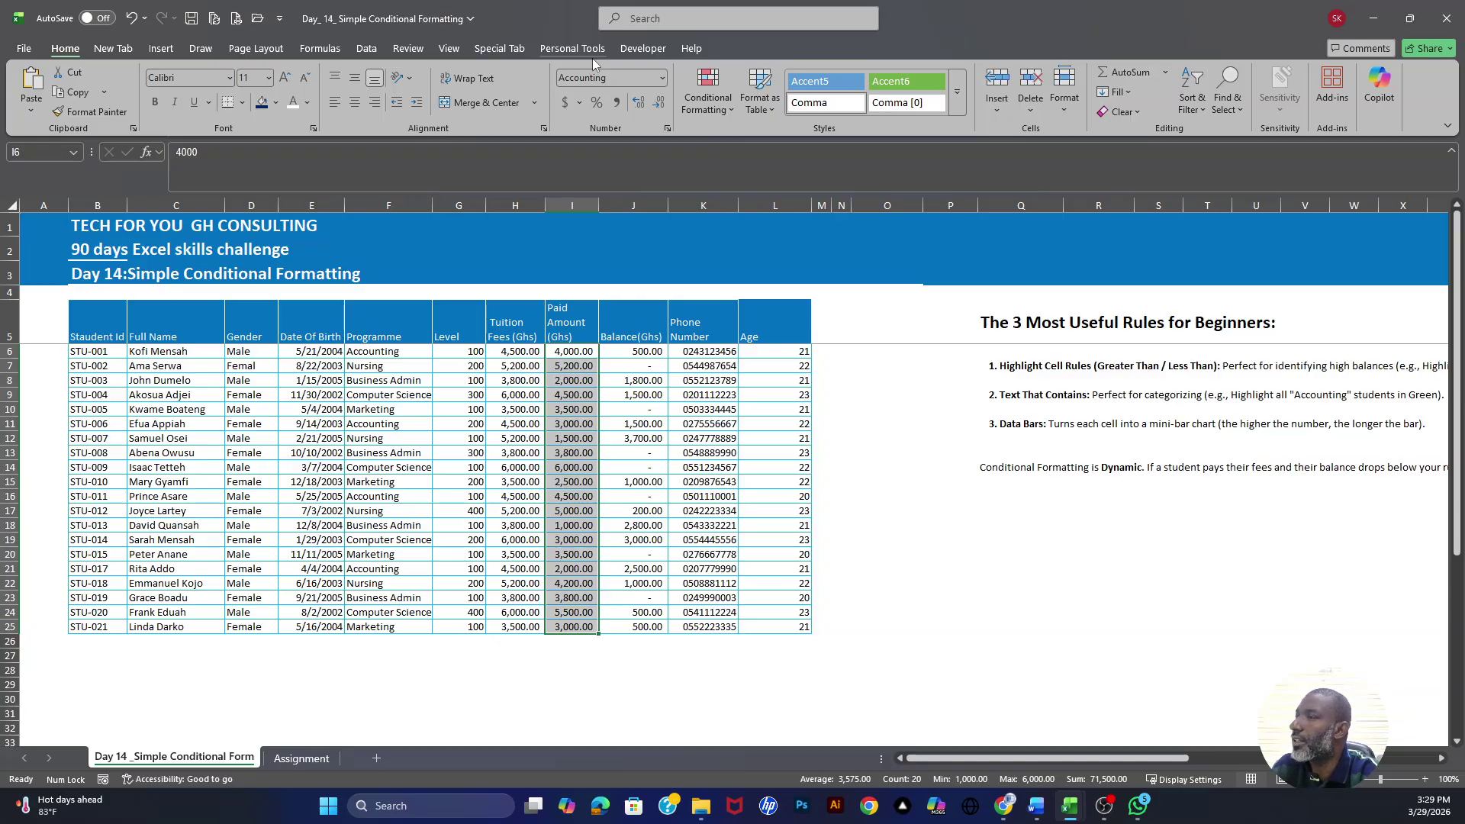
pyautogui.click(721, 98)
pyautogui.moveTo(730, 147)
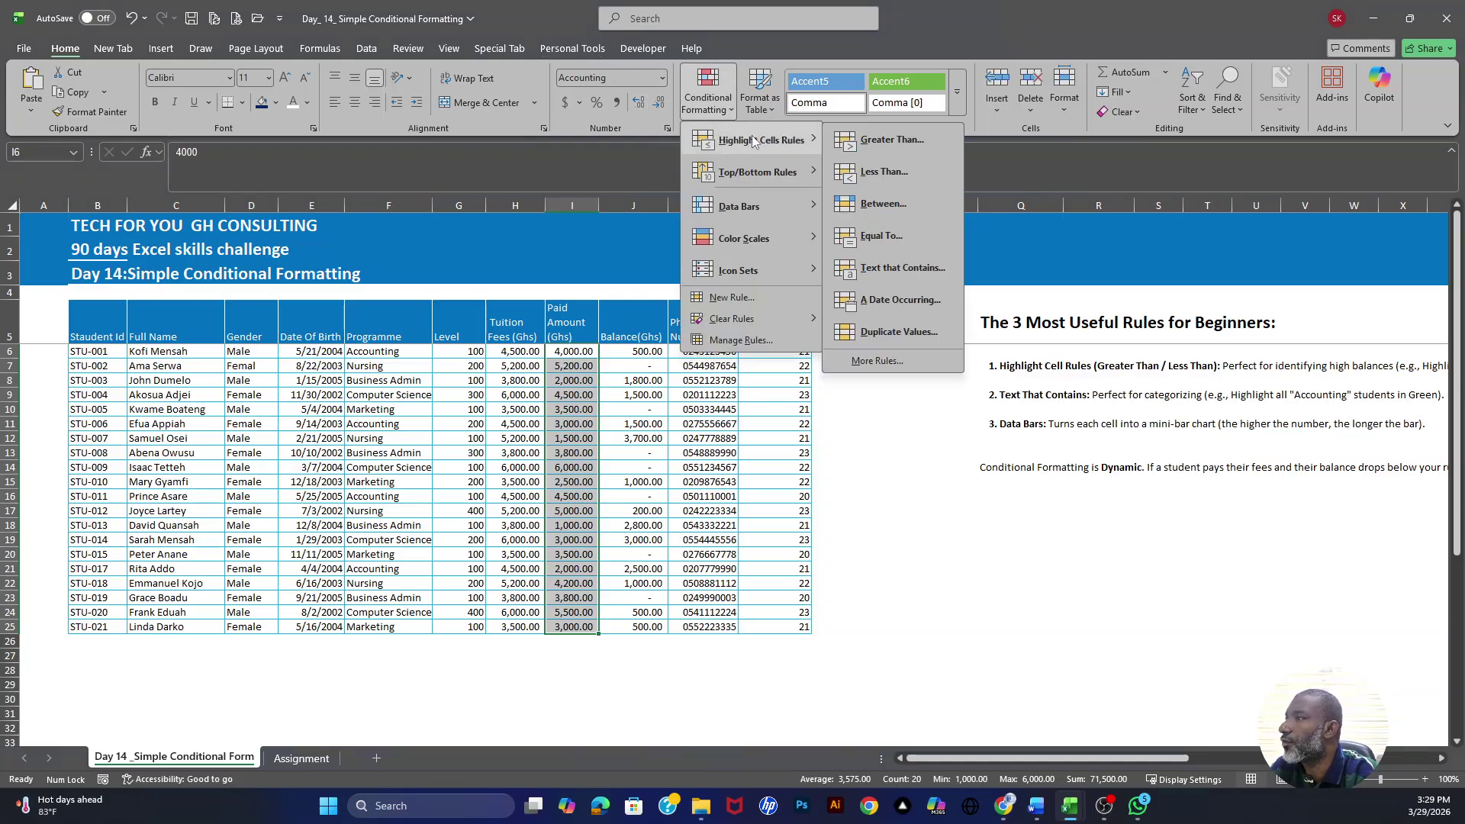
pyautogui.click(885, 173)
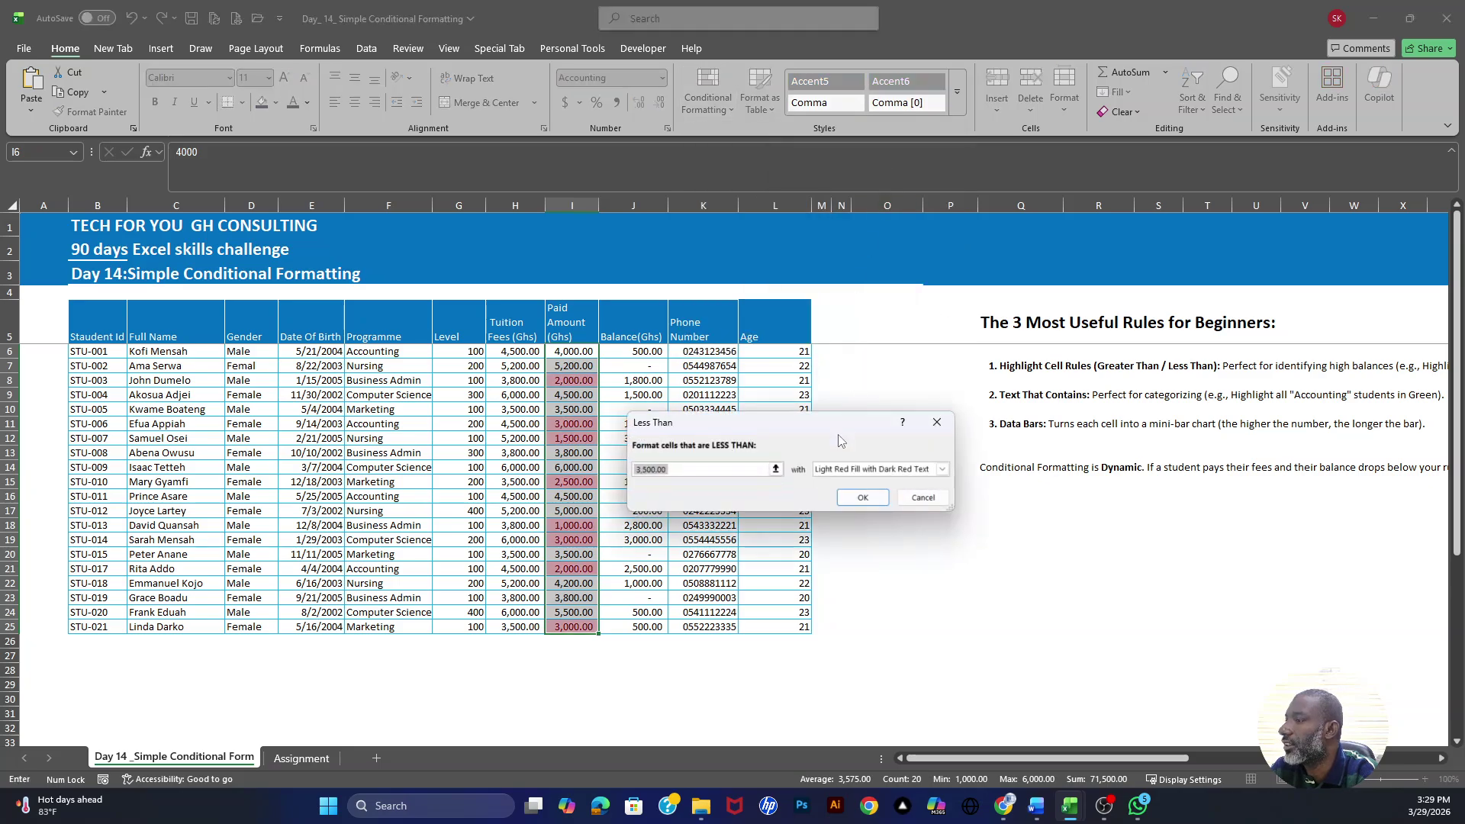
pyautogui.moveTo(916, 424); pyautogui.dragTo(1057, 325)
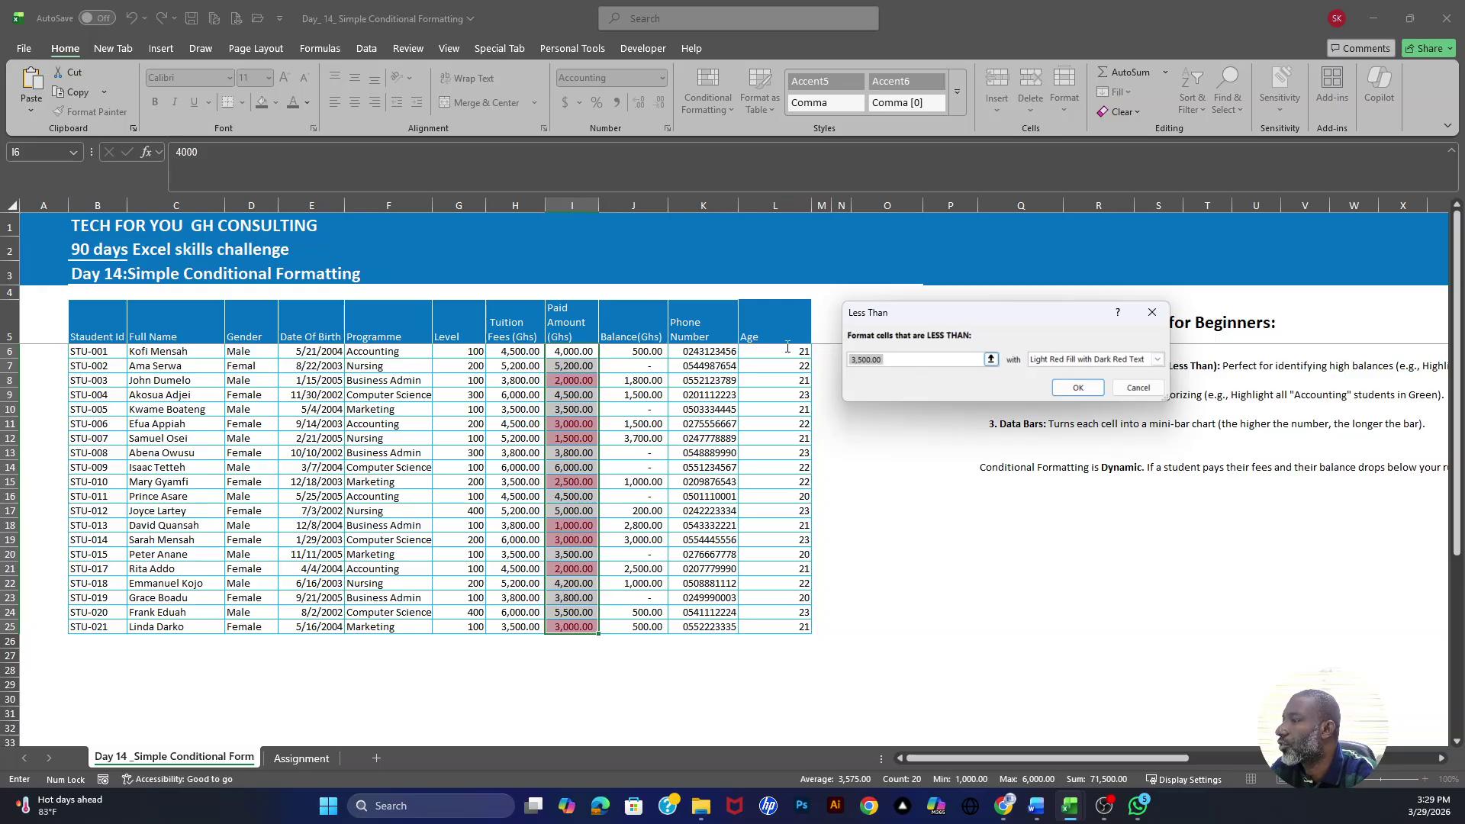
pyautogui.write('2000')
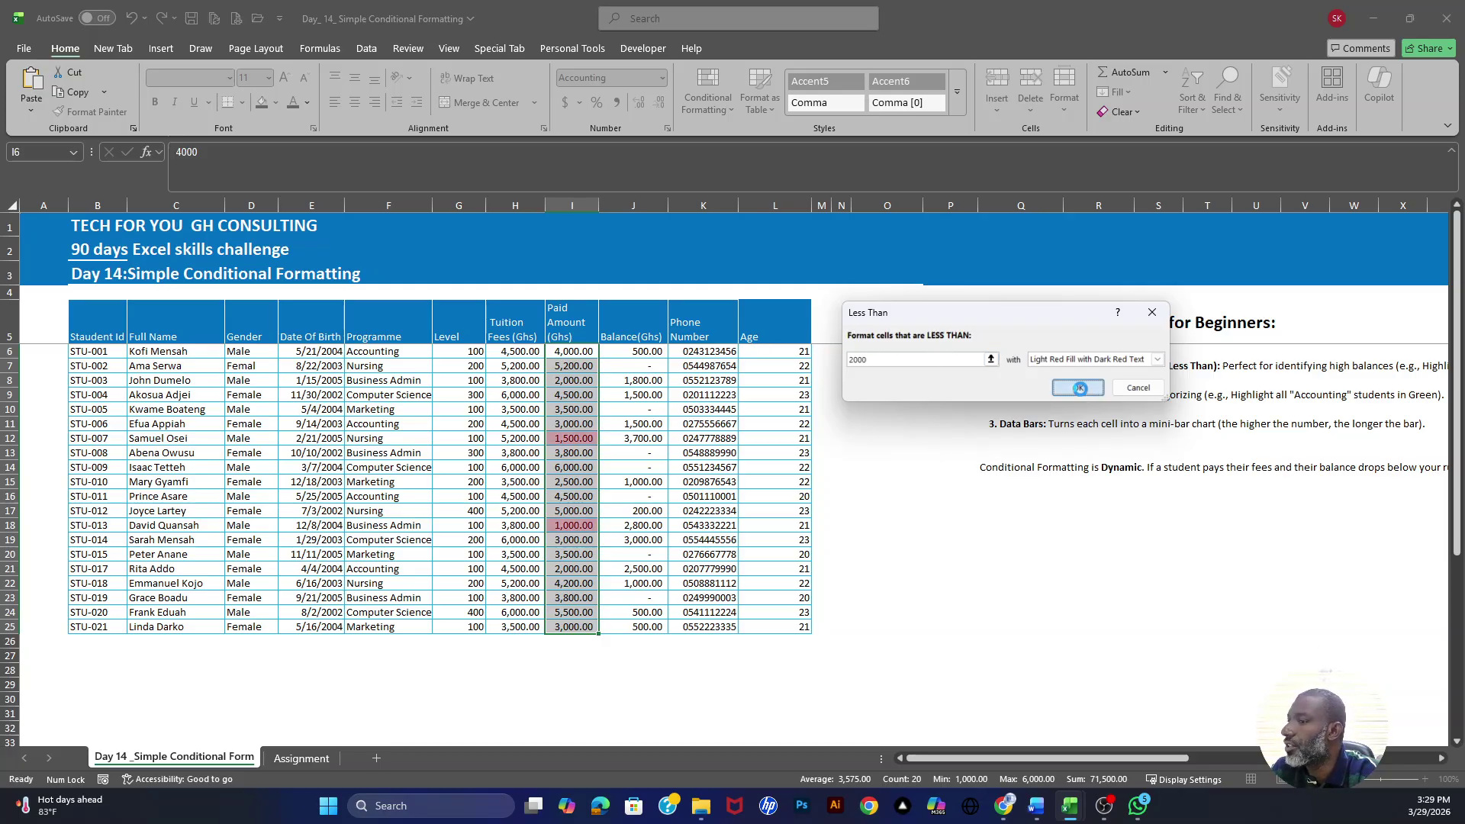
pyautogui.click(1077, 388)
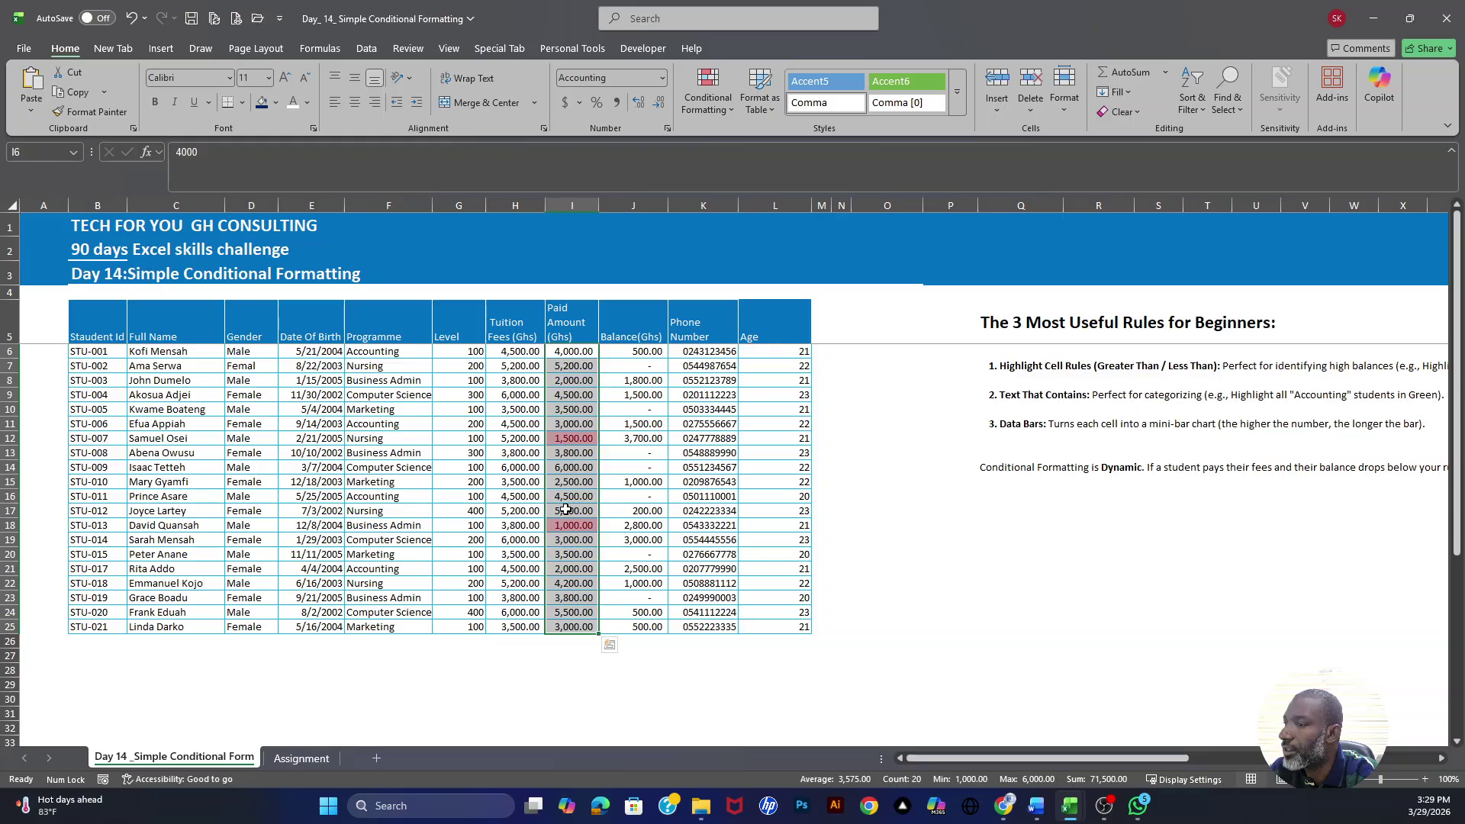
pyautogui.click(564, 534)
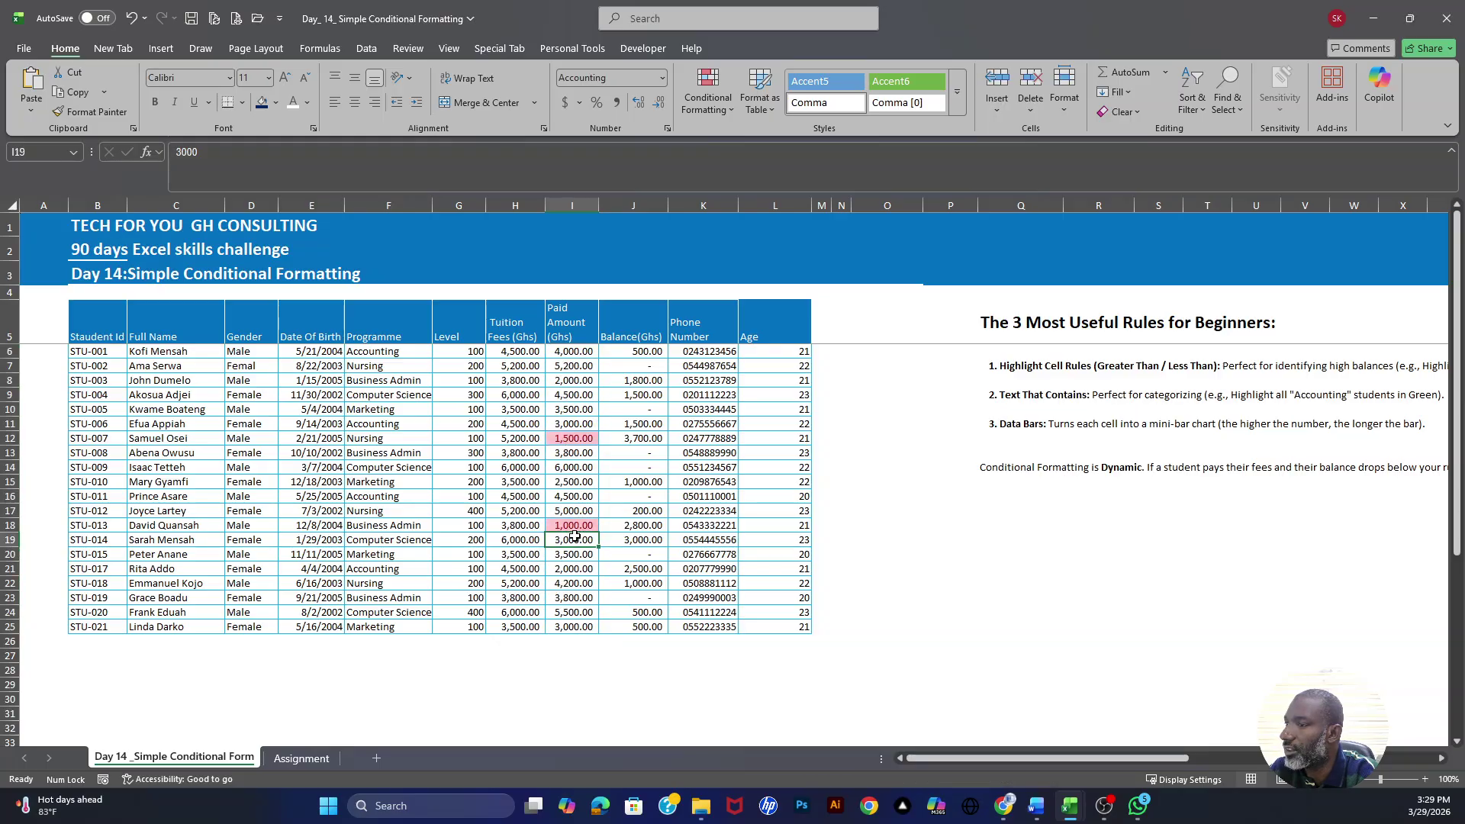
pyautogui.click(578, 439)
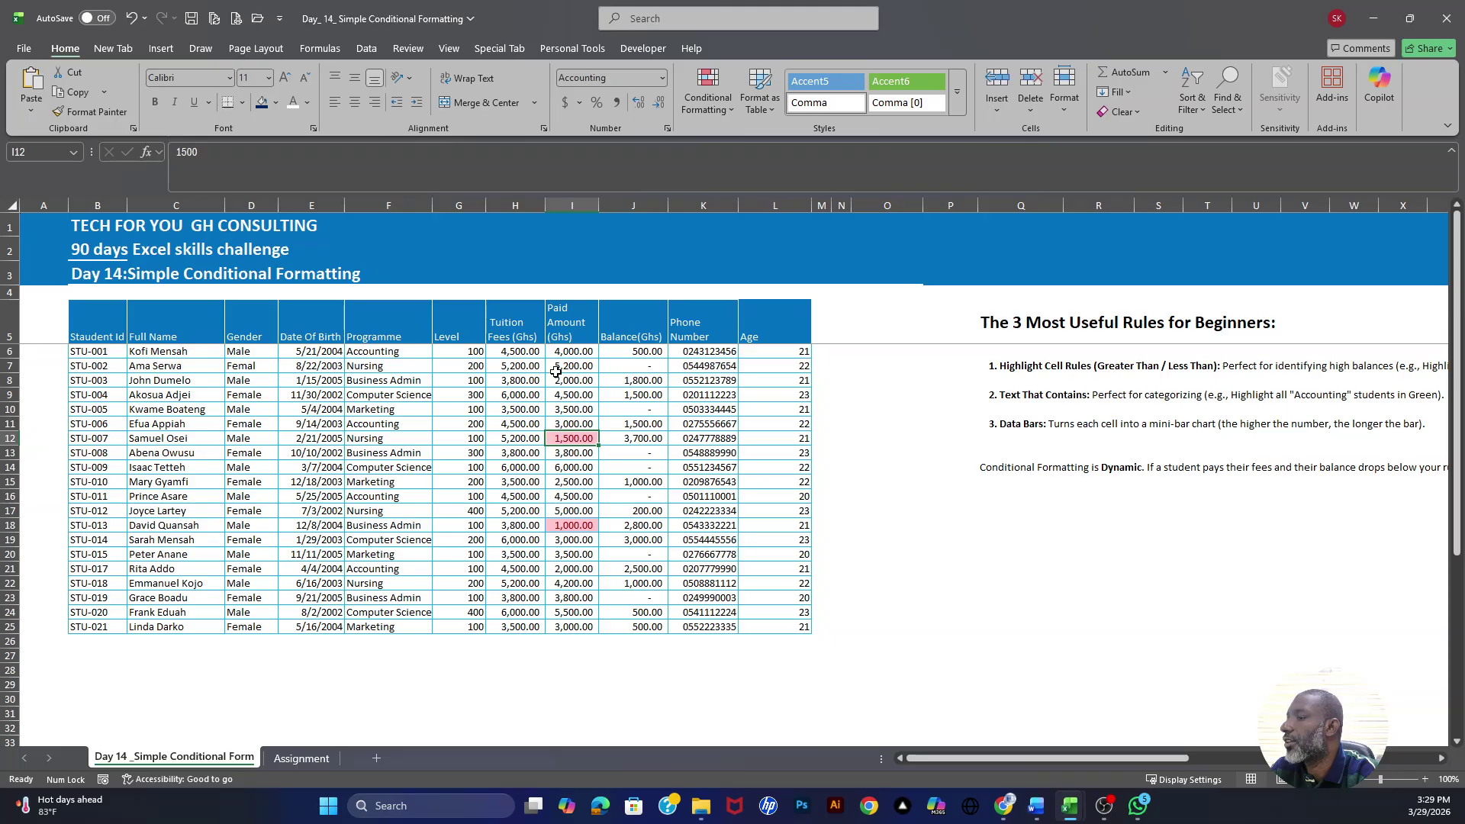
# Clear the conditional formatting rules from the Paid Amount cells I6:I25
pyautogui.moveTo(566, 349); pyautogui.dragTo(573, 626)
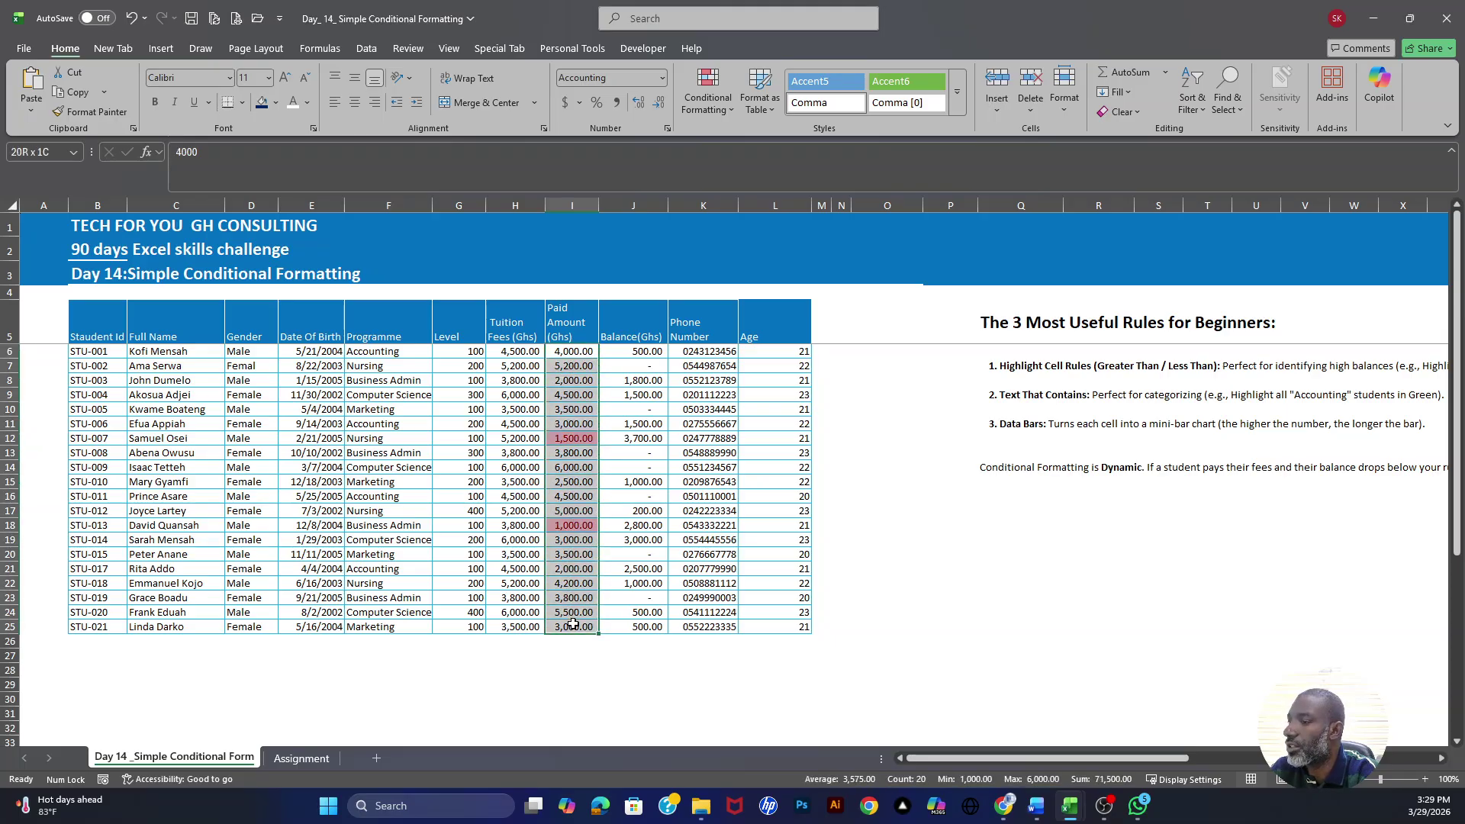
pyautogui.click(703, 118)
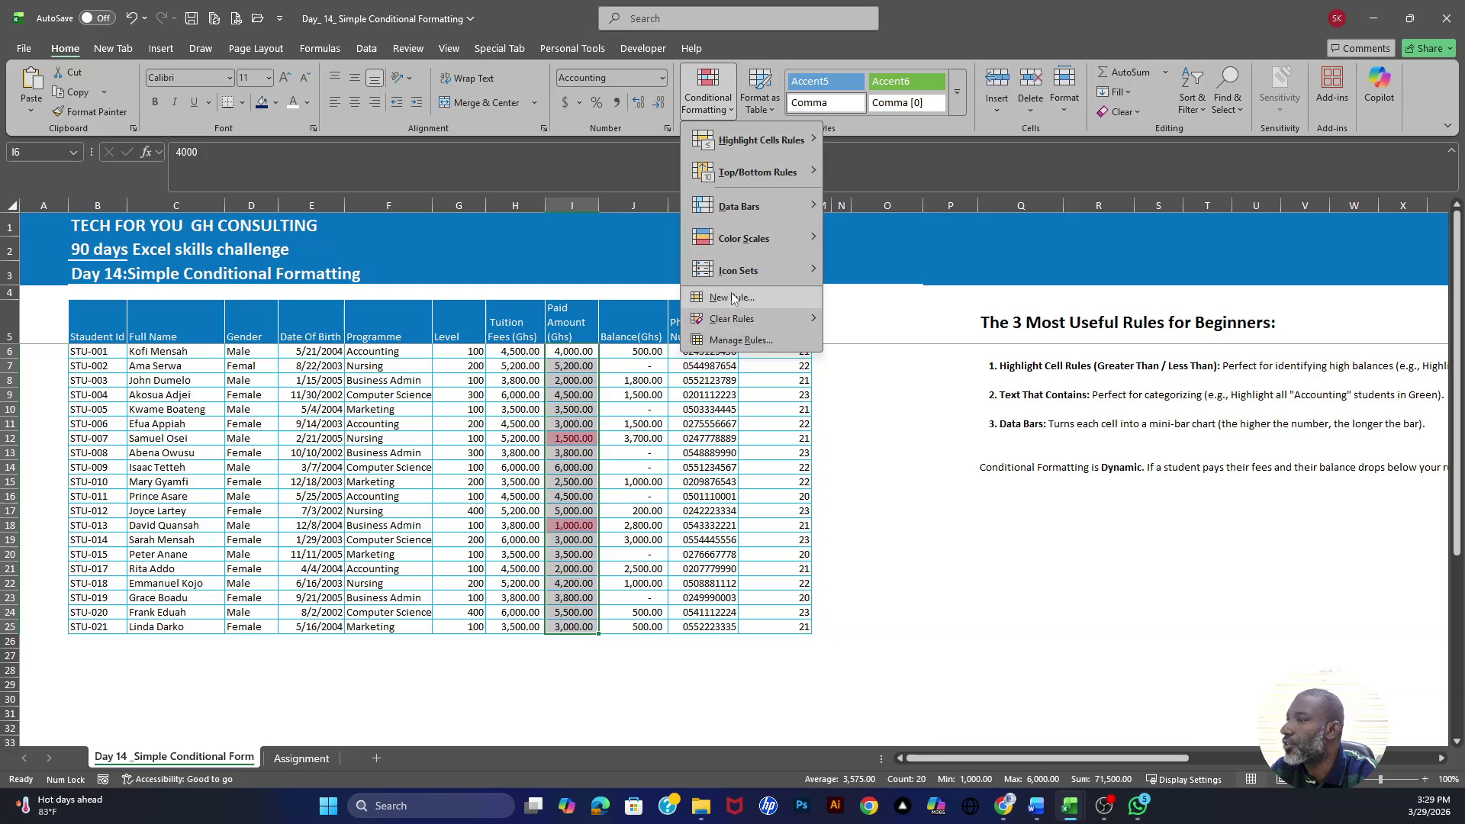
pyautogui.moveTo(727, 318)
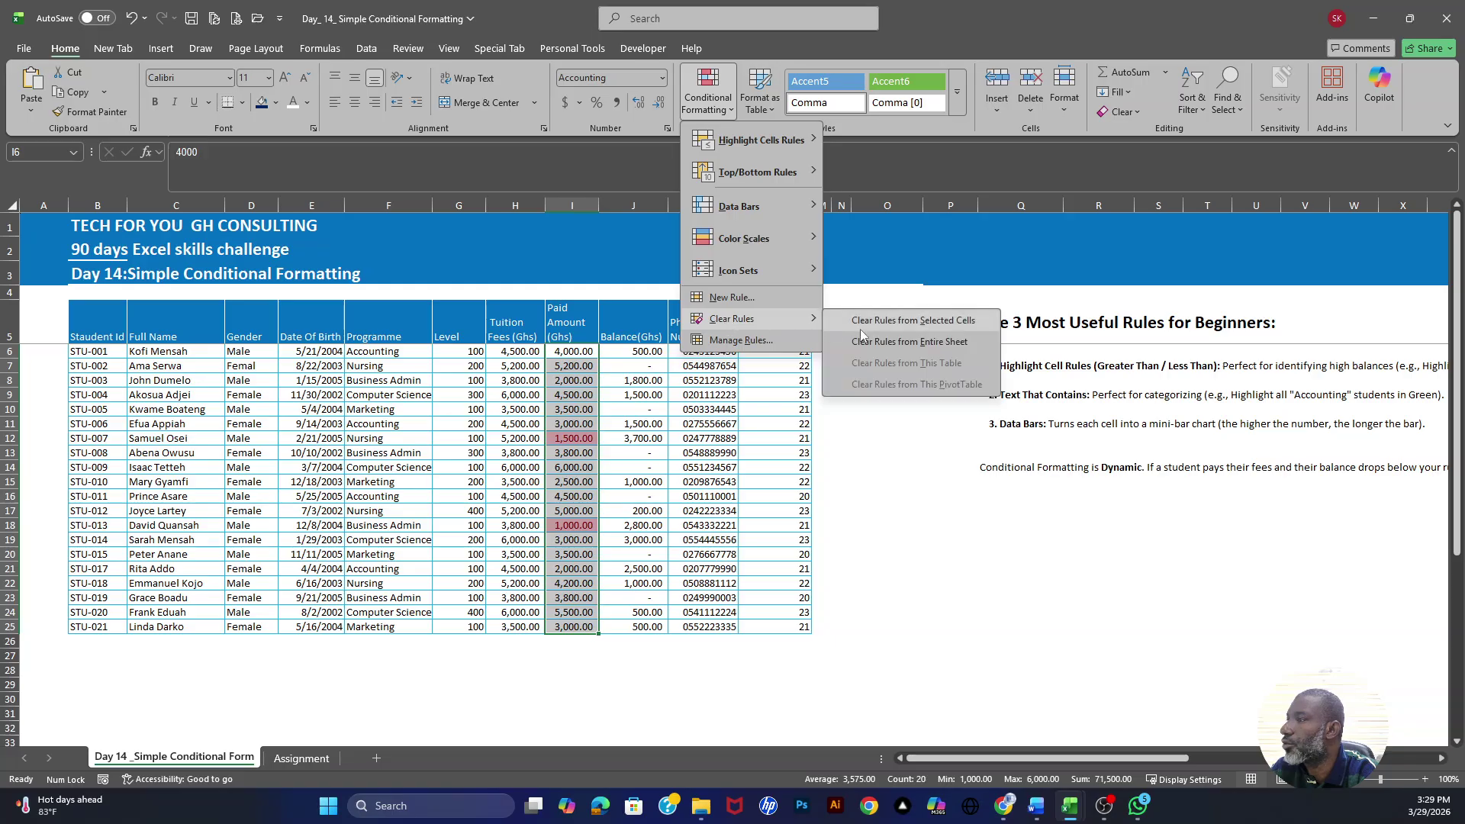
pyautogui.click(886, 321)
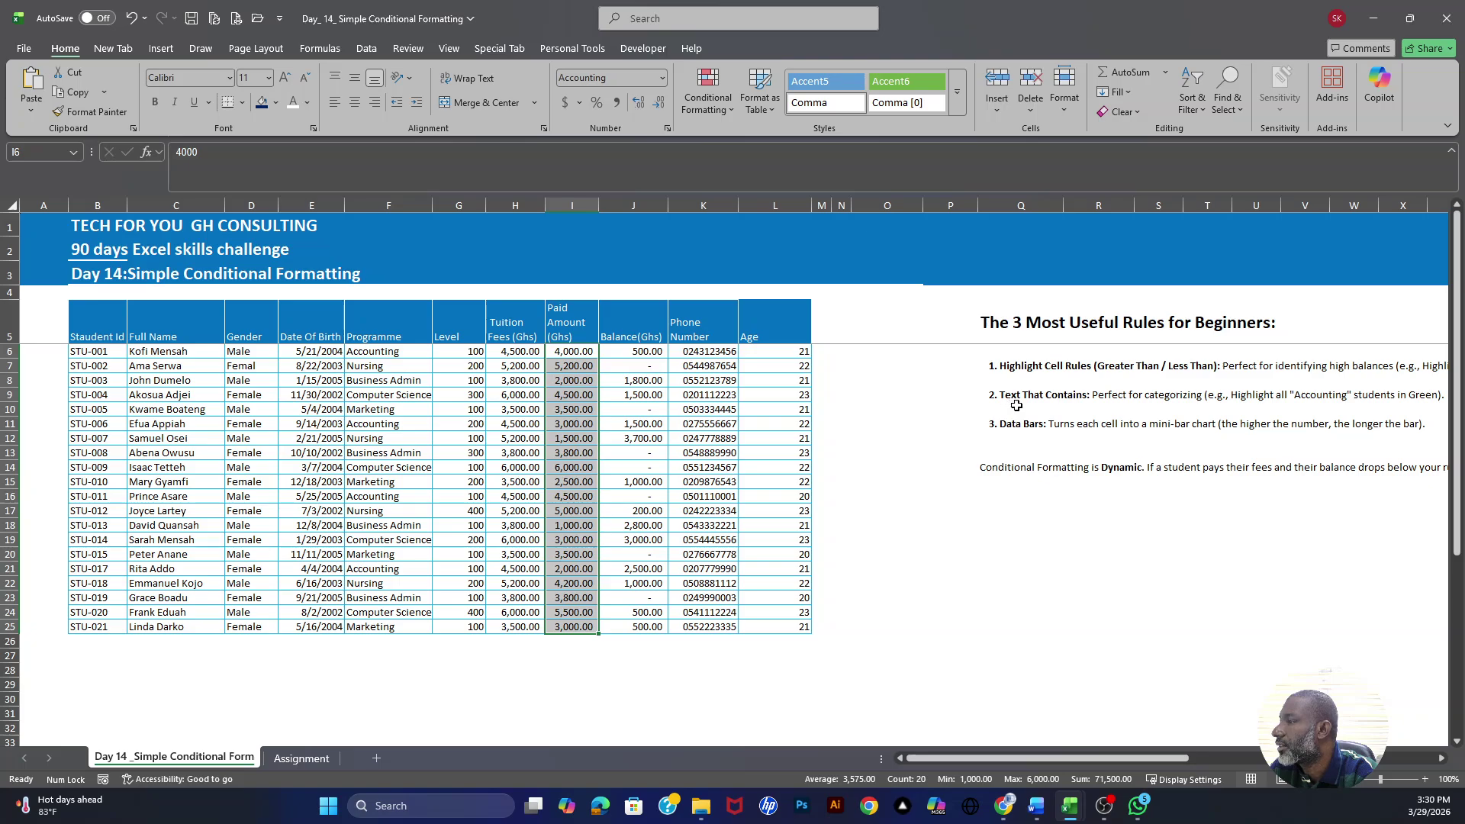
# Highlight Programme cells F6:F25 that contain the text Accounting using Light Red Fill with Dark Red Text
pyautogui.moveTo(386, 350); pyautogui.dragTo(376, 628)
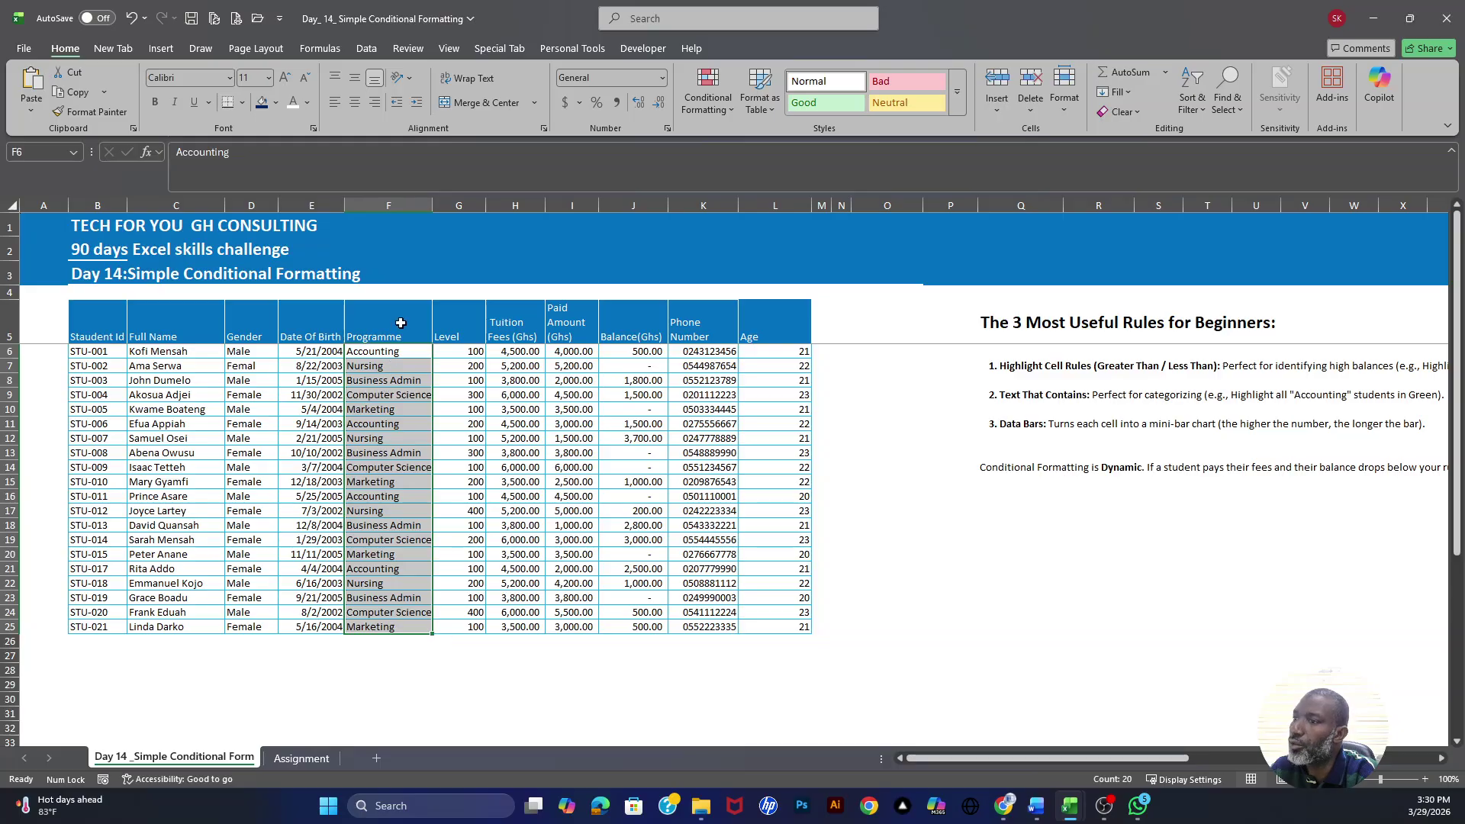
pyautogui.click(707, 90)
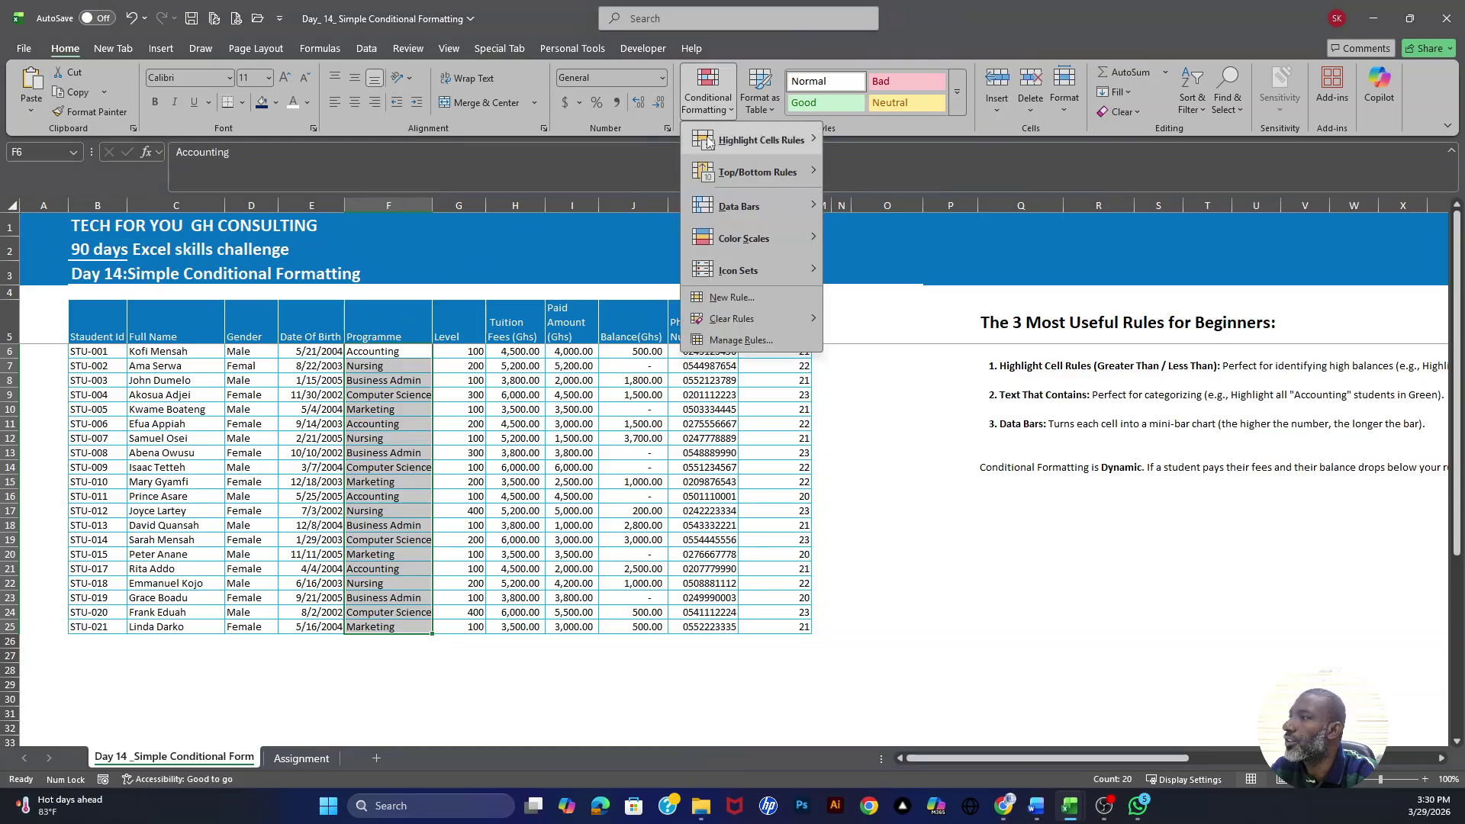
pyautogui.moveTo(750, 145)
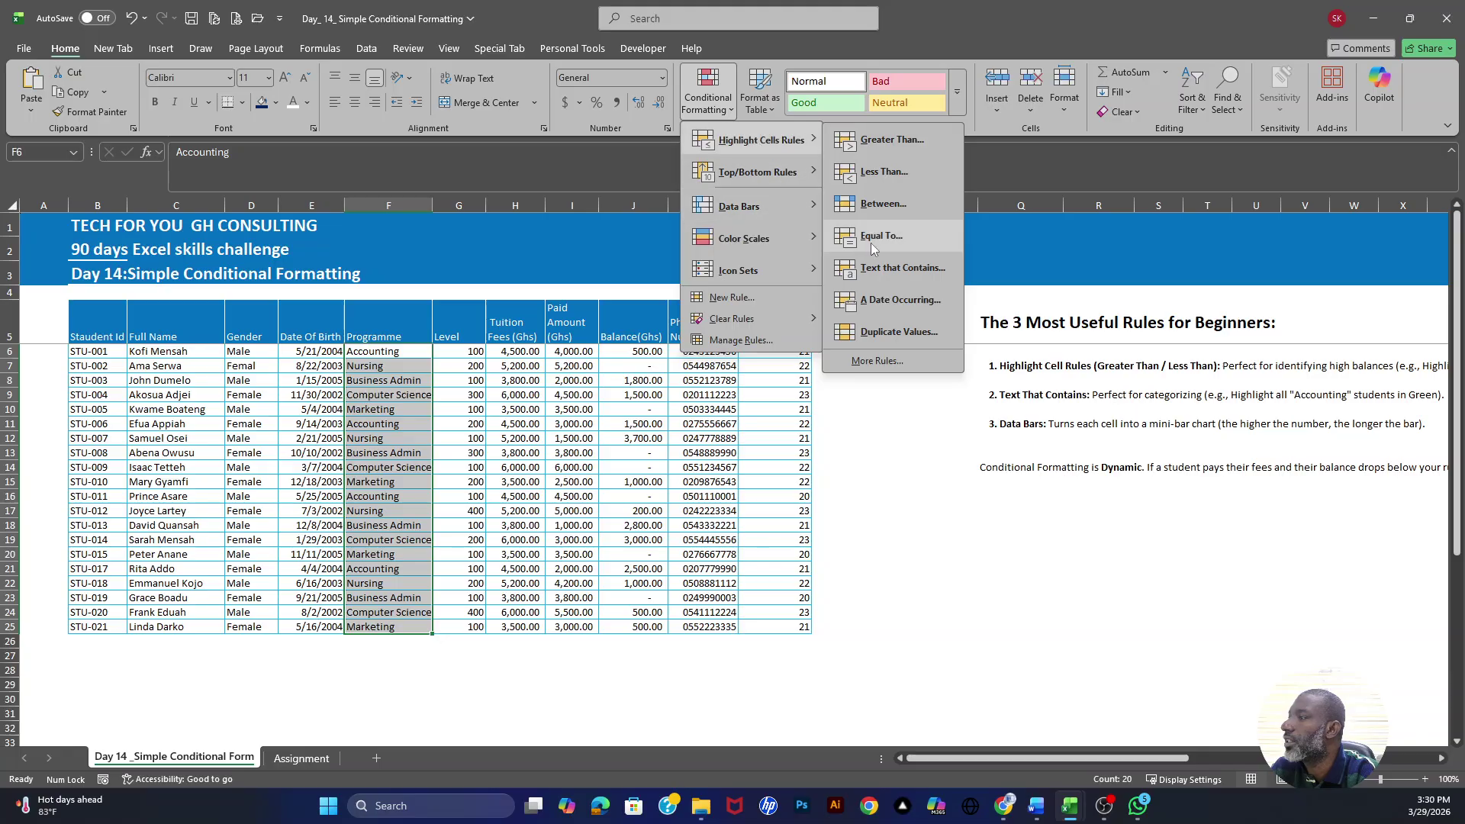
pyautogui.click(894, 268)
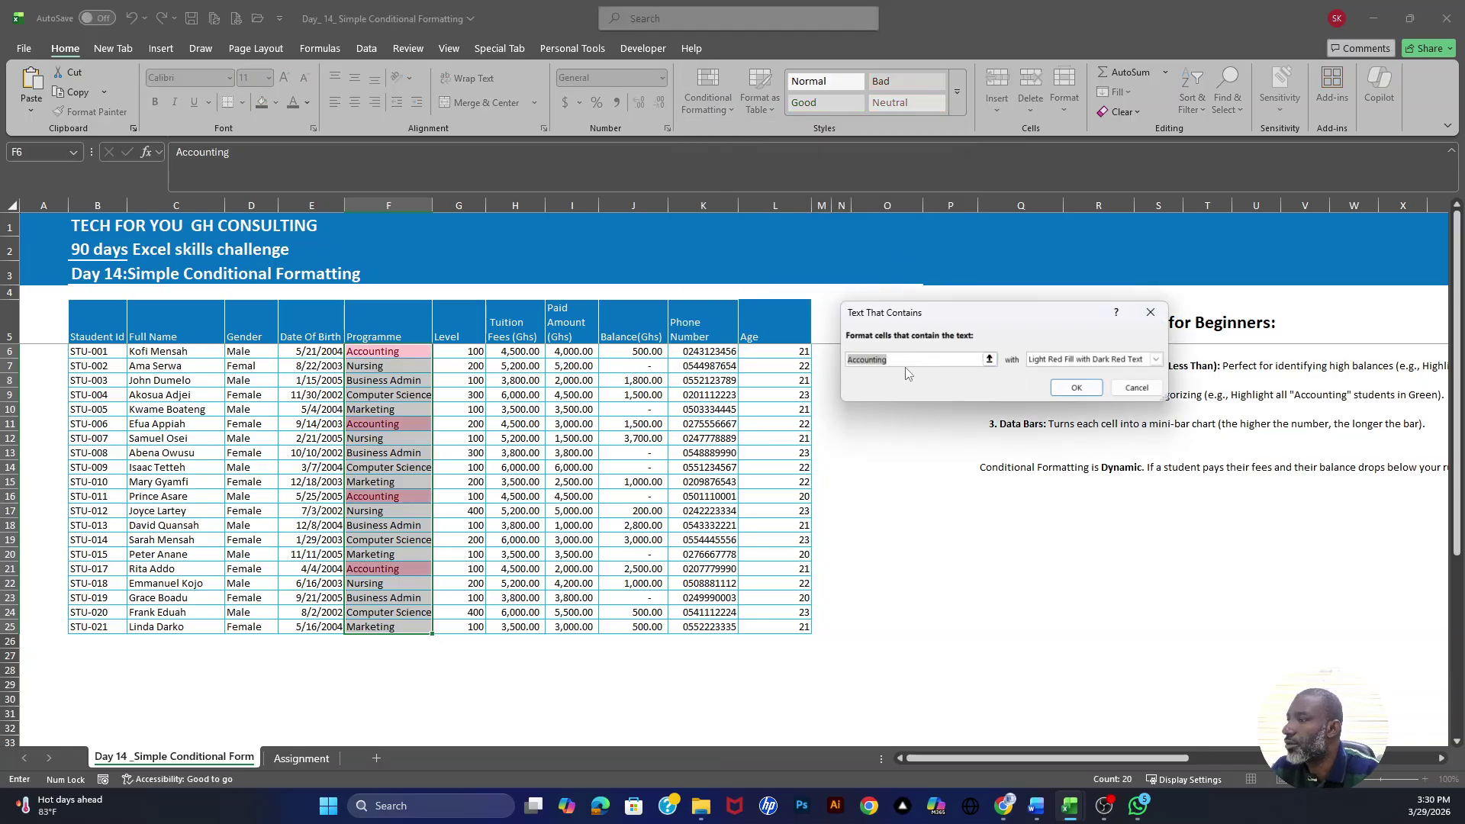
pyautogui.click(1078, 387)
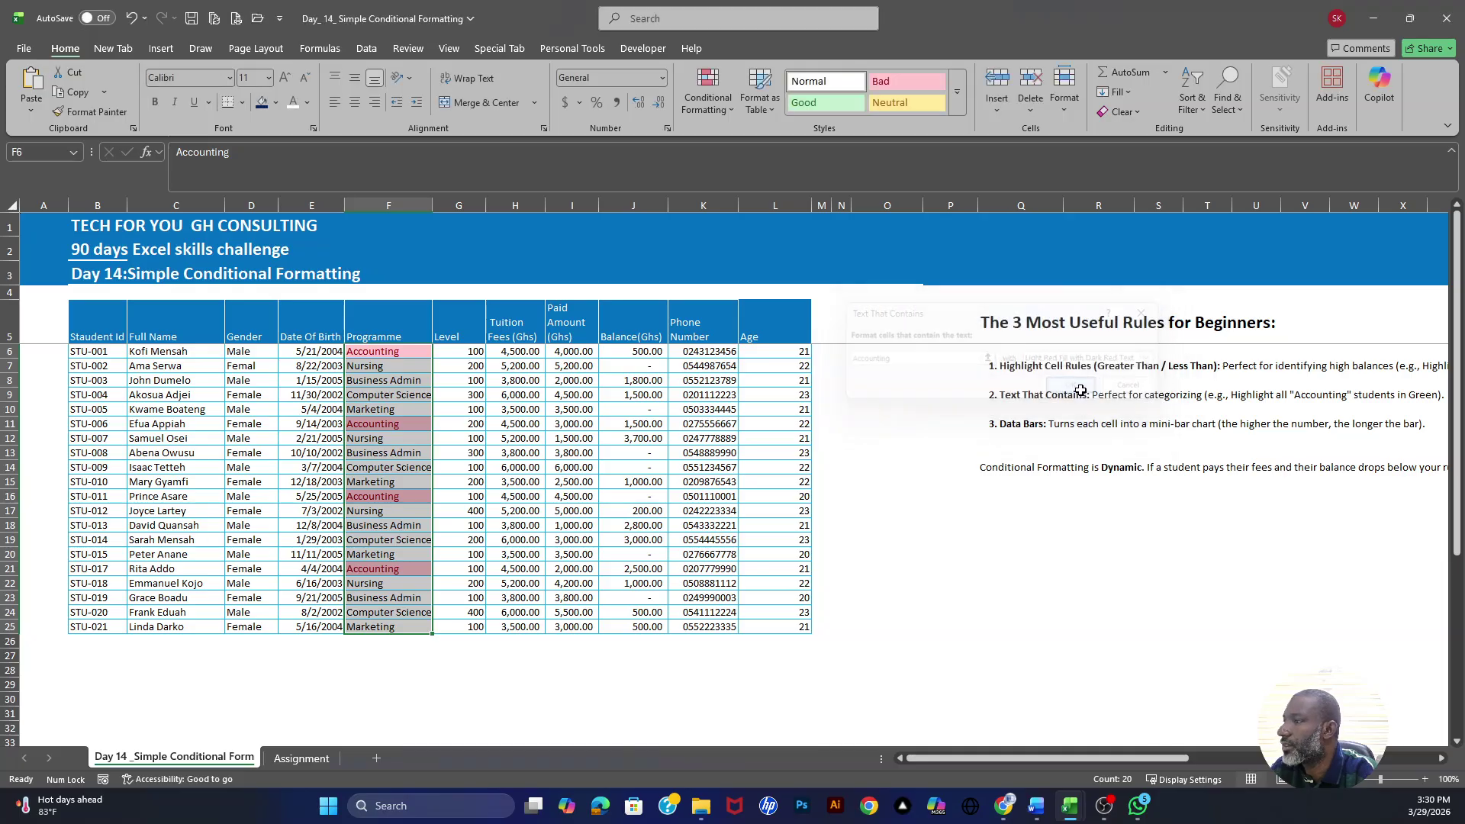
# Check the highlighted Accounting cells in the Programme column one by one
pyautogui.click(382, 350)
pyautogui.click(385, 420)
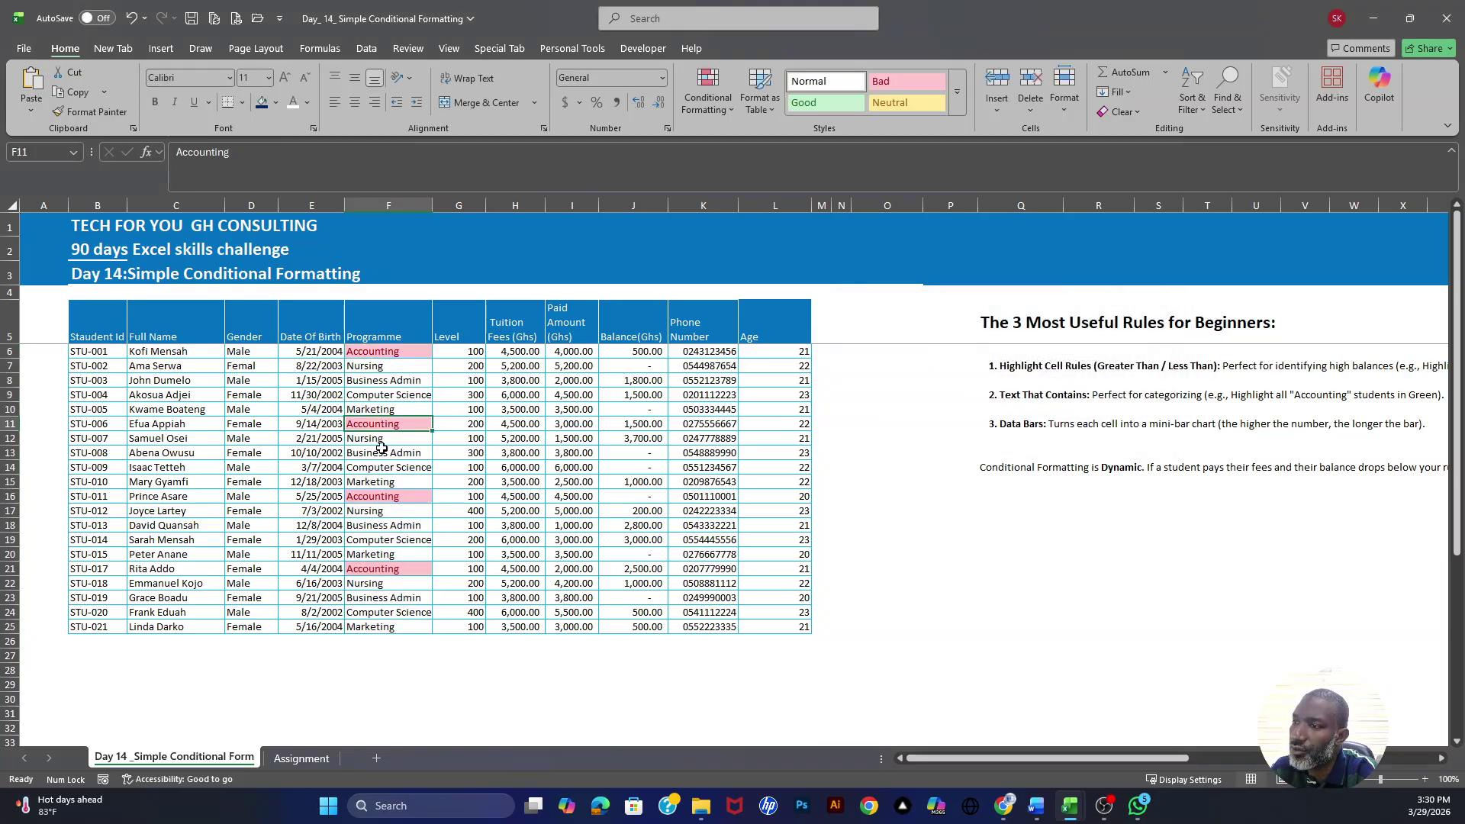
pyautogui.click(387, 497)
pyautogui.click(389, 568)
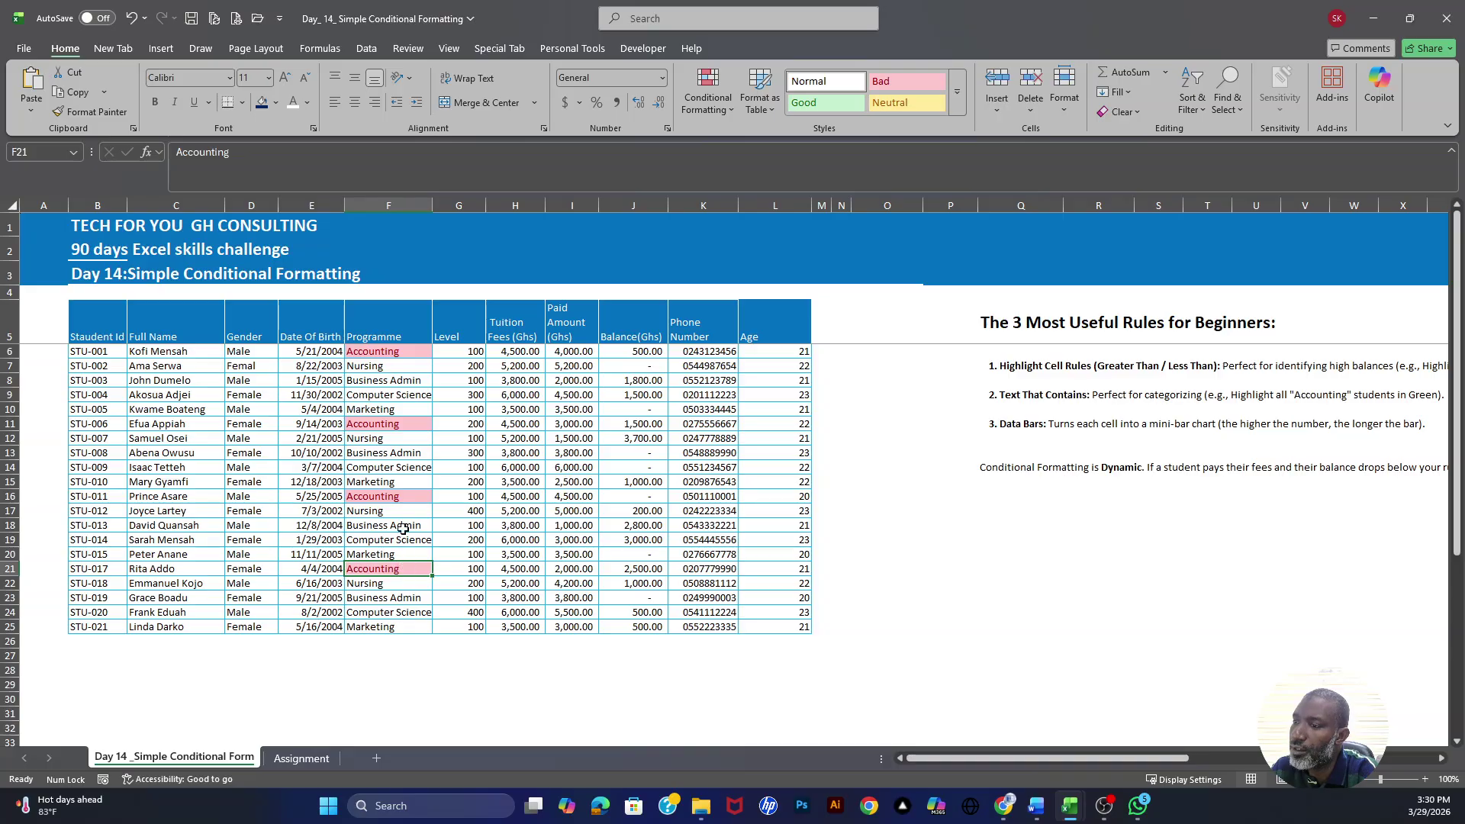
pyautogui.click(382, 352)
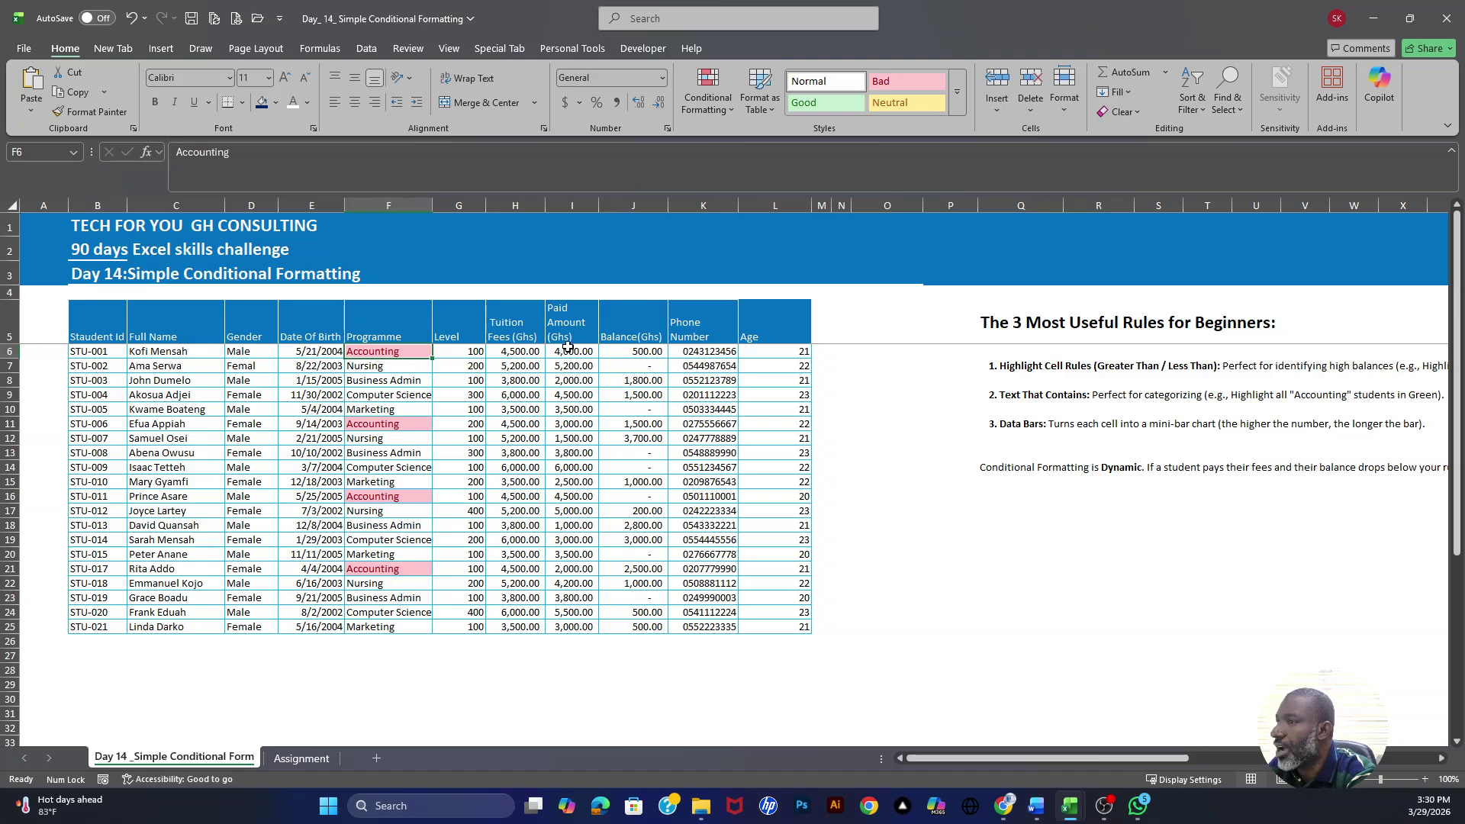
# Add orange solid-fill data bars to the Paid Amount cells I6:I25 and widen column I
pyautogui.moveTo(570, 350); pyautogui.dragTo(580, 627)
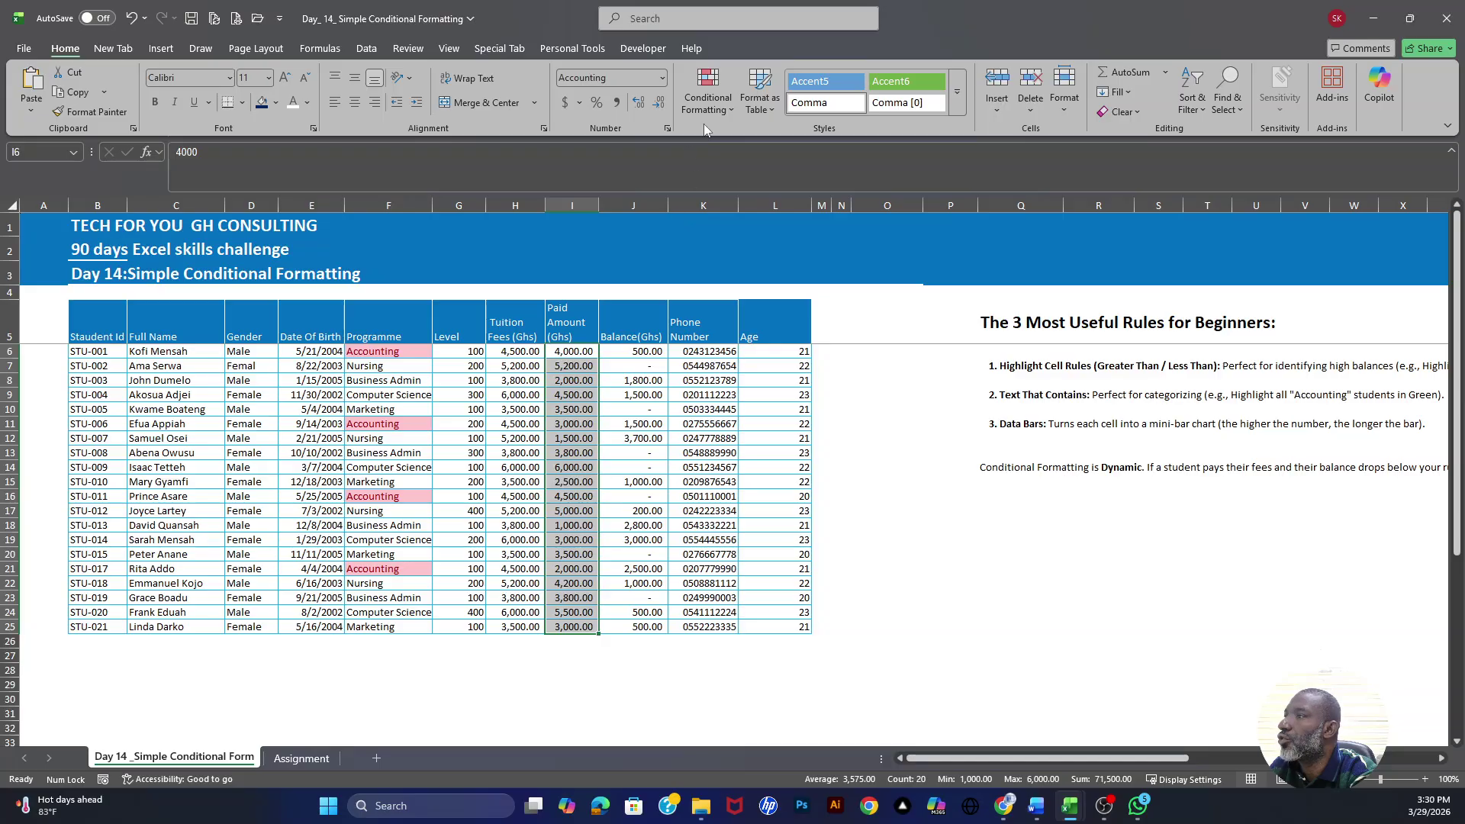
pyautogui.click(712, 104)
pyautogui.moveTo(802, 206)
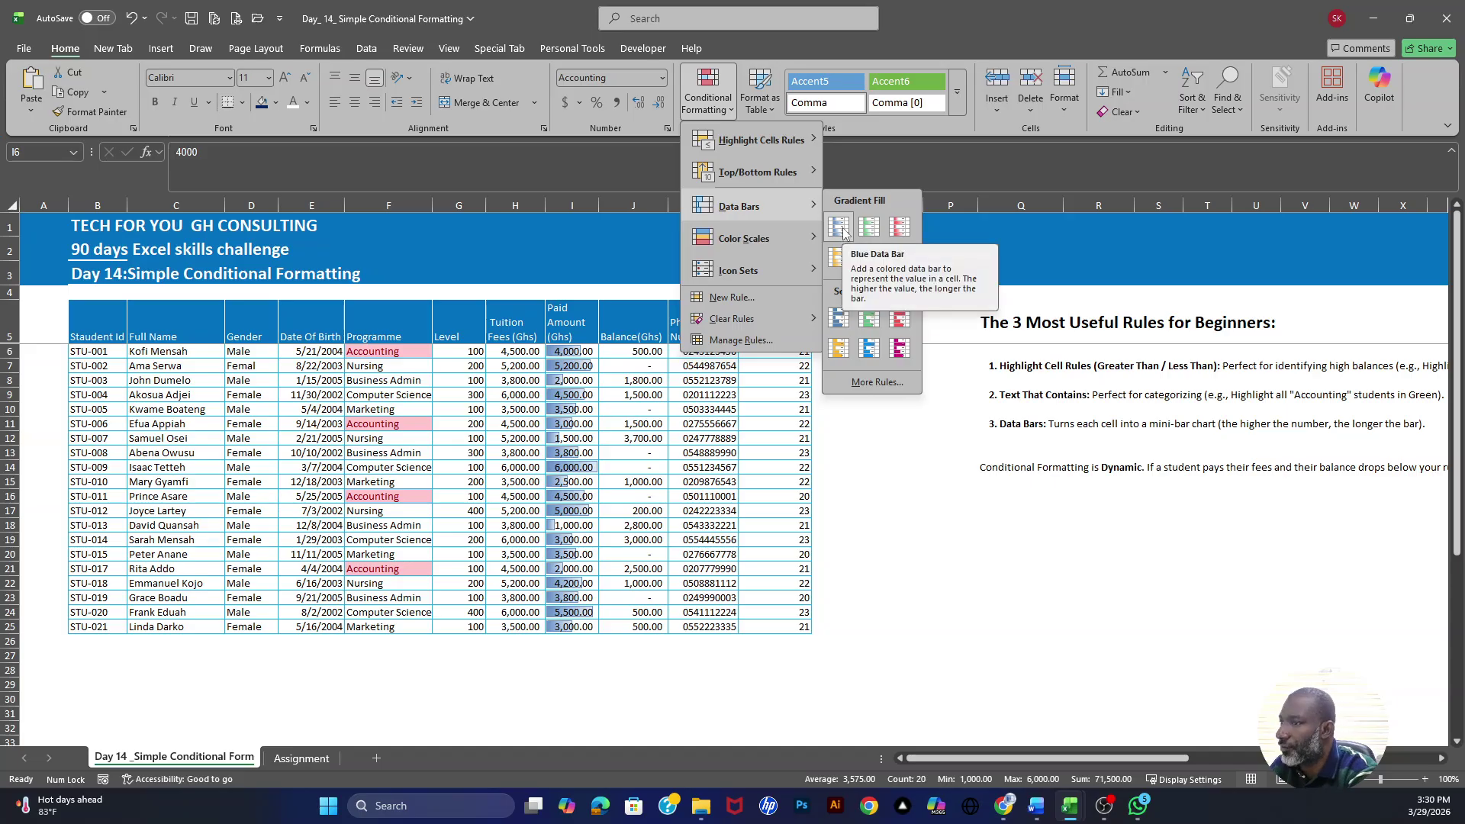
pyautogui.click(839, 350)
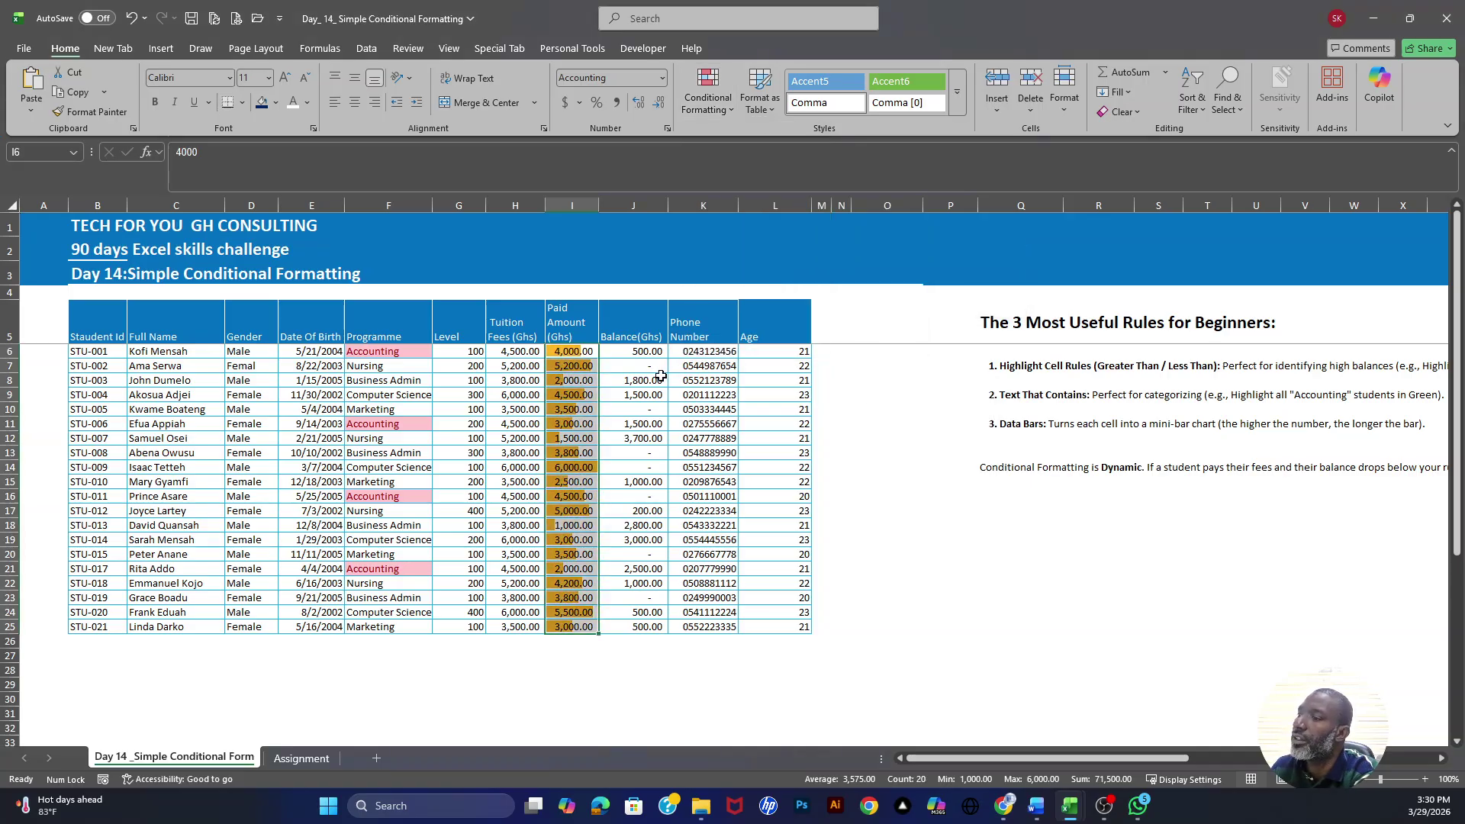
pyautogui.moveTo(599, 206); pyautogui.dragTo(626, 205)
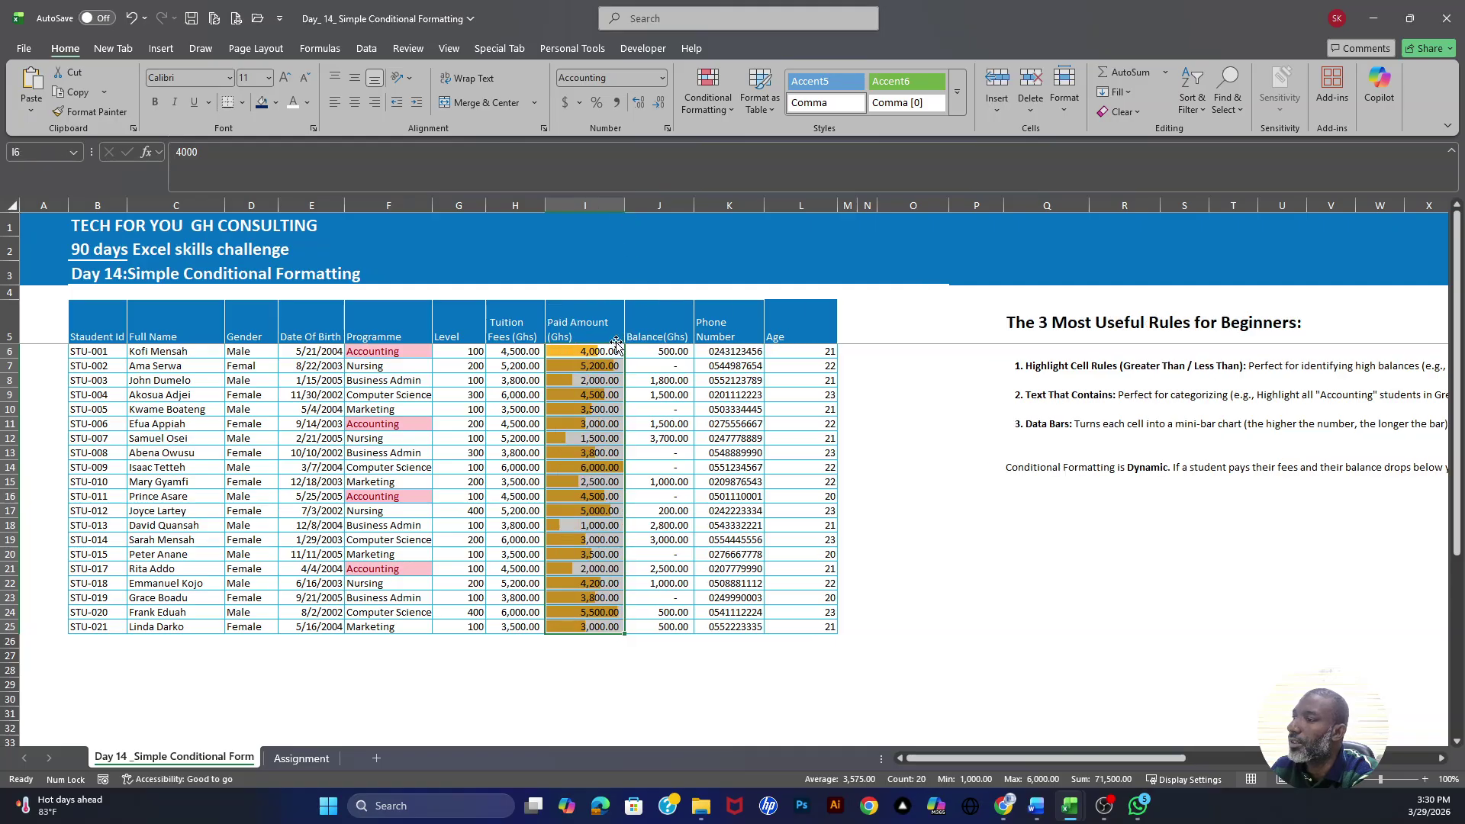
# Open the data bar rule on the Paid Amount cells I6:I25 for editing
pyautogui.moveTo(598, 354); pyautogui.dragTo(599, 626)
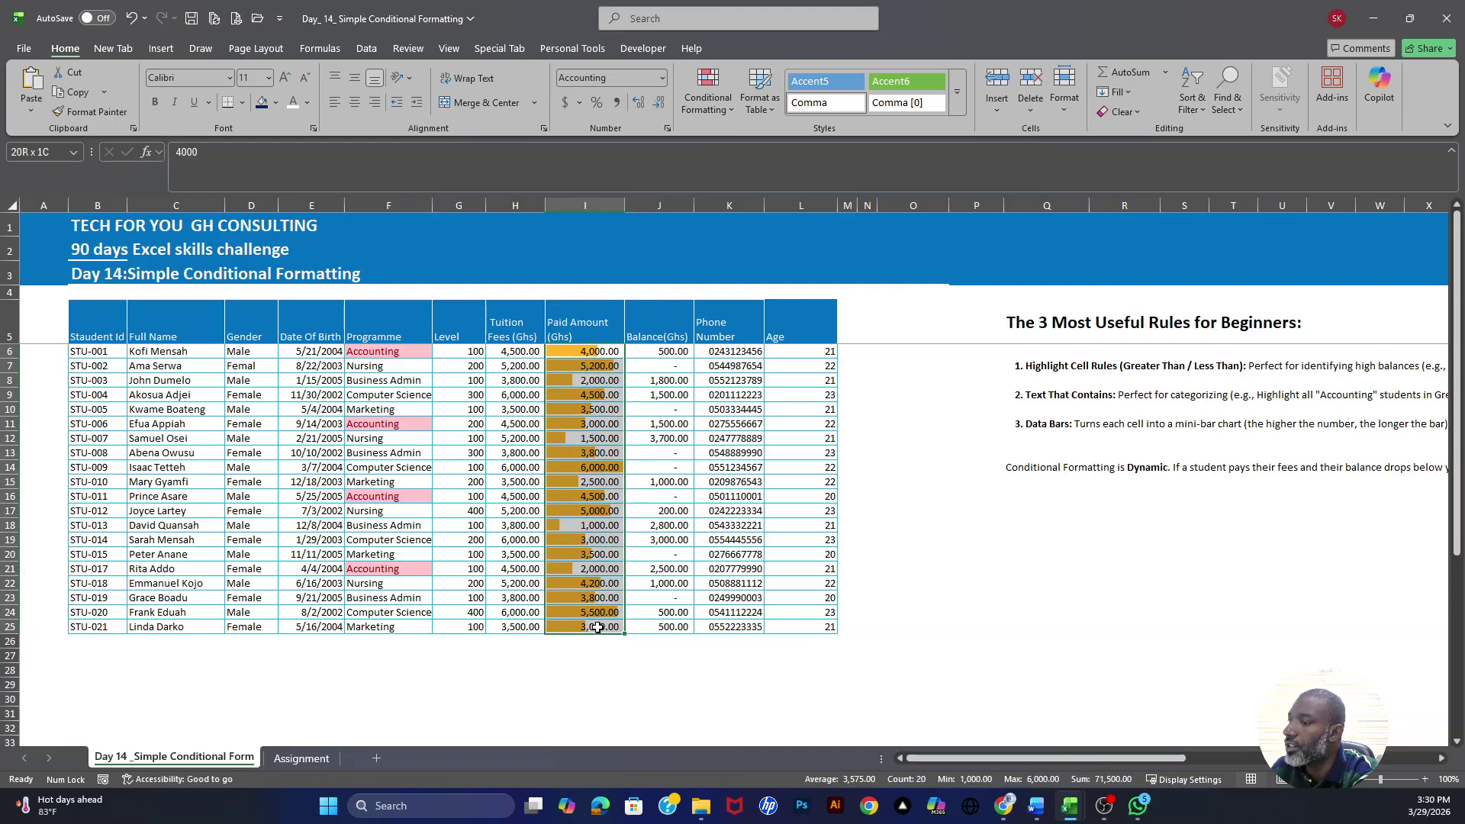
pyautogui.click(593, 357)
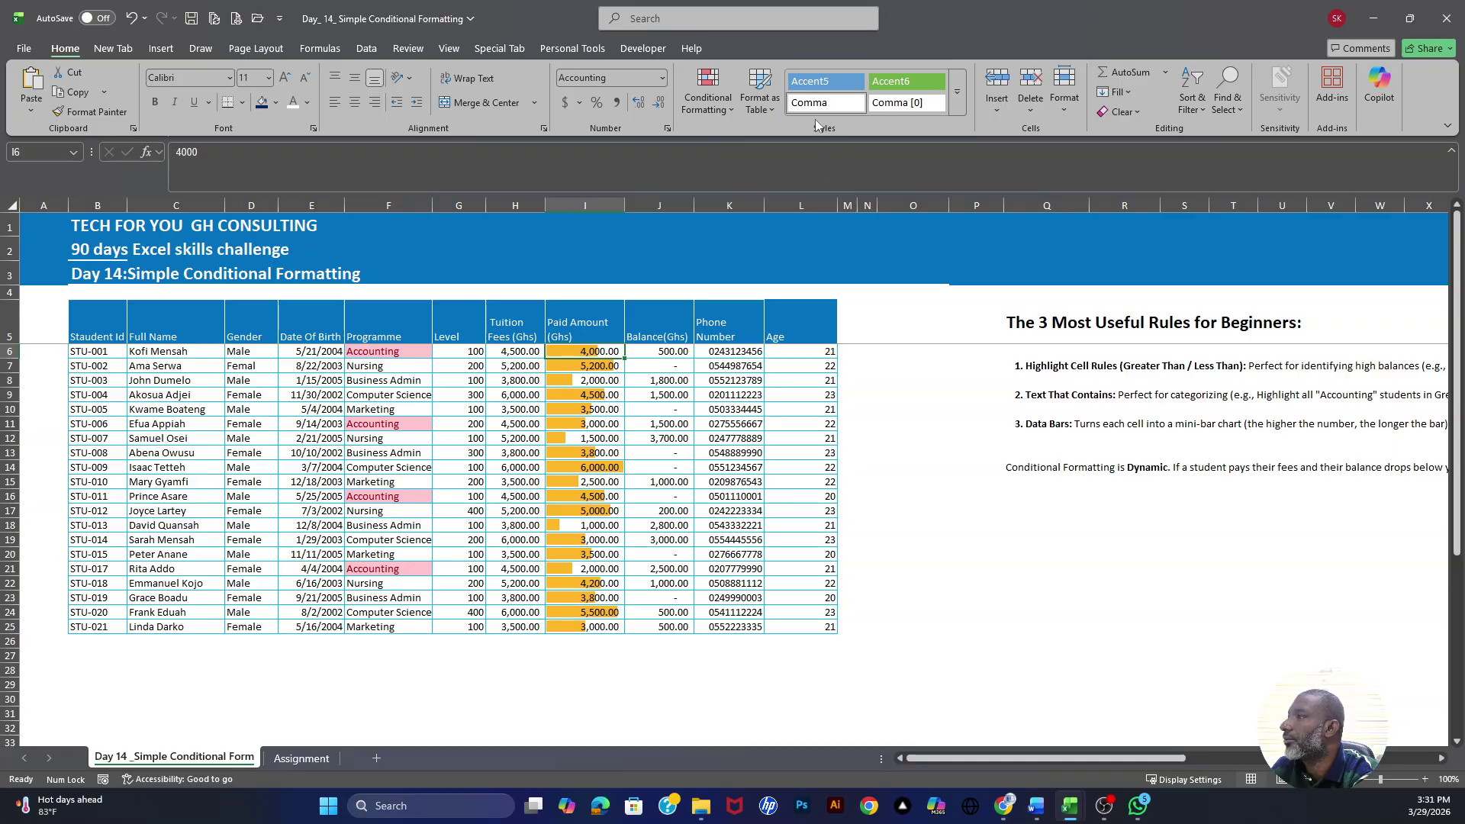
pyautogui.click(718, 107)
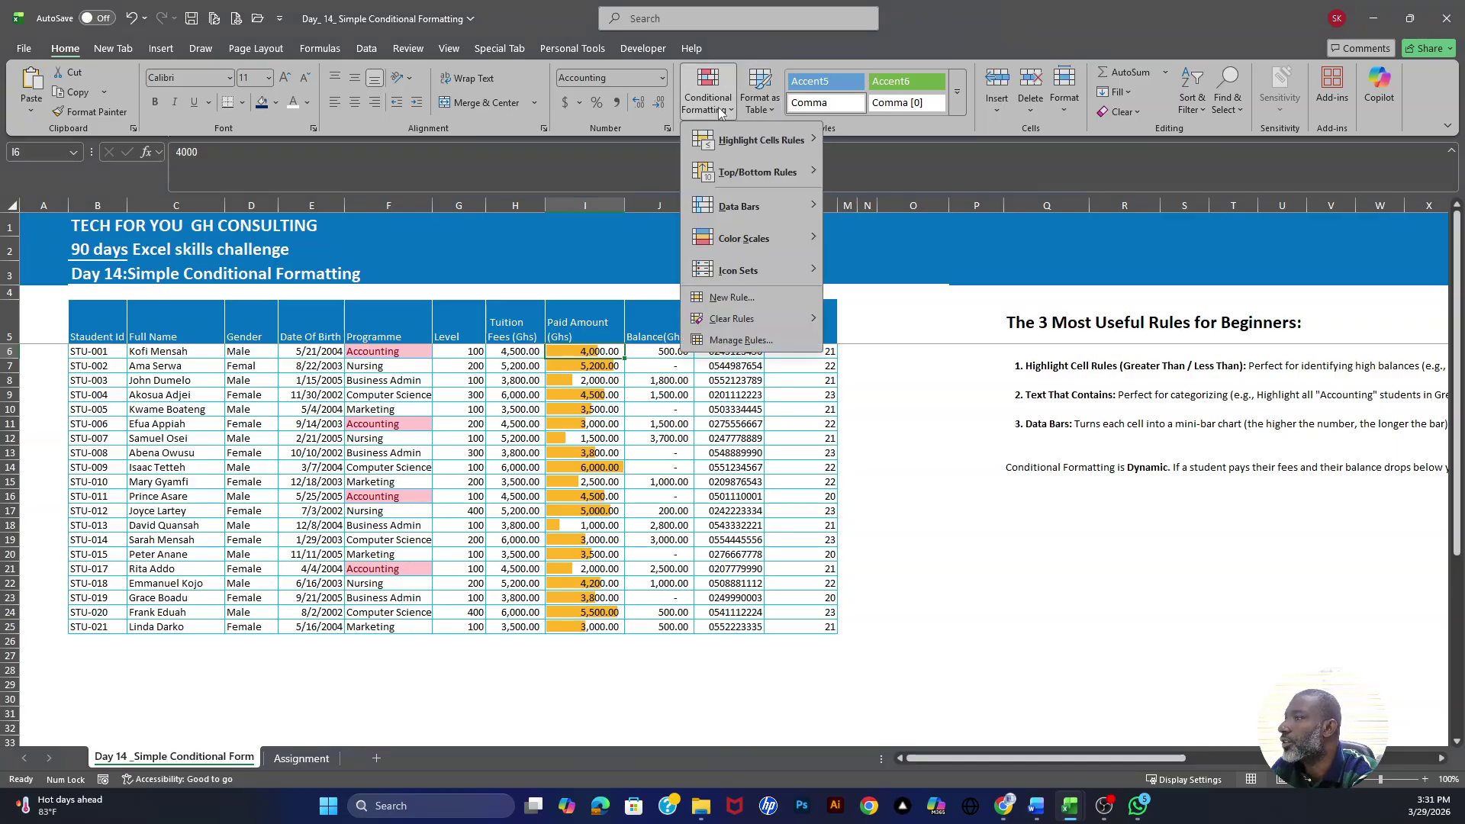
pyautogui.click(738, 342)
pyautogui.click(903, 339)
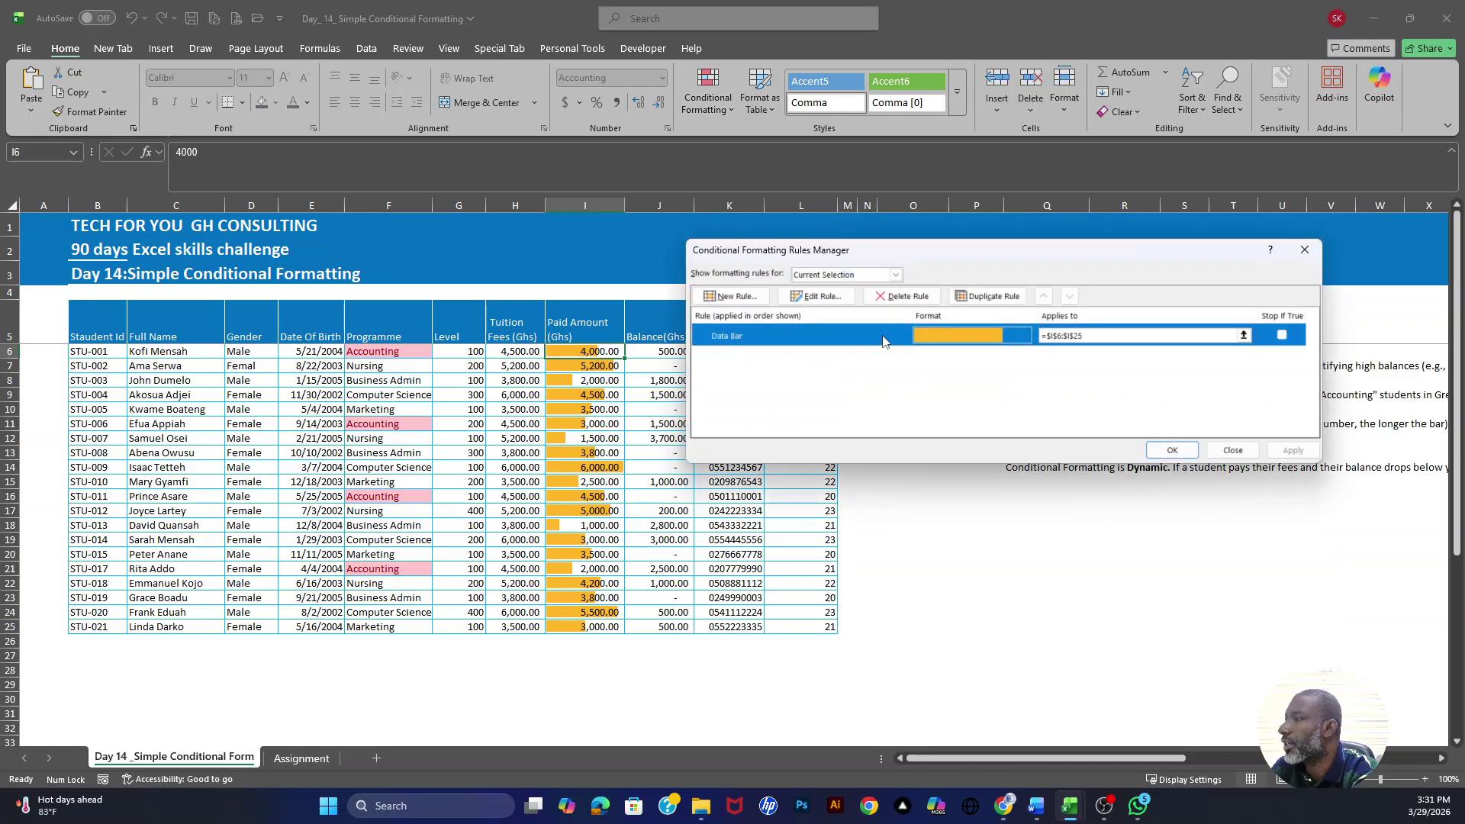
pyautogui.click(823, 297)
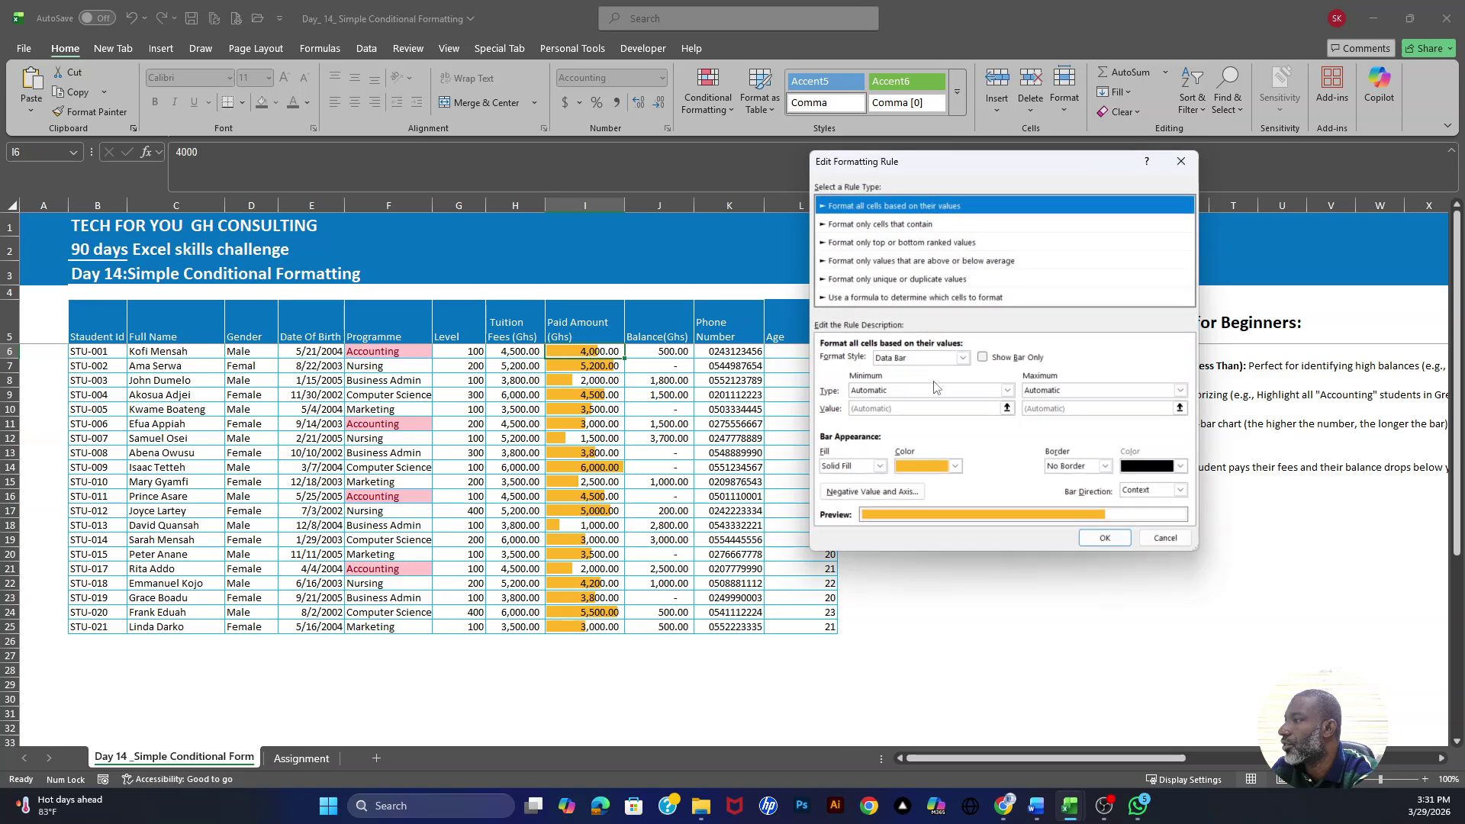
# Try the 3-Color Scale format style on the rule and return it to Data Bar
pyautogui.click(918, 358)
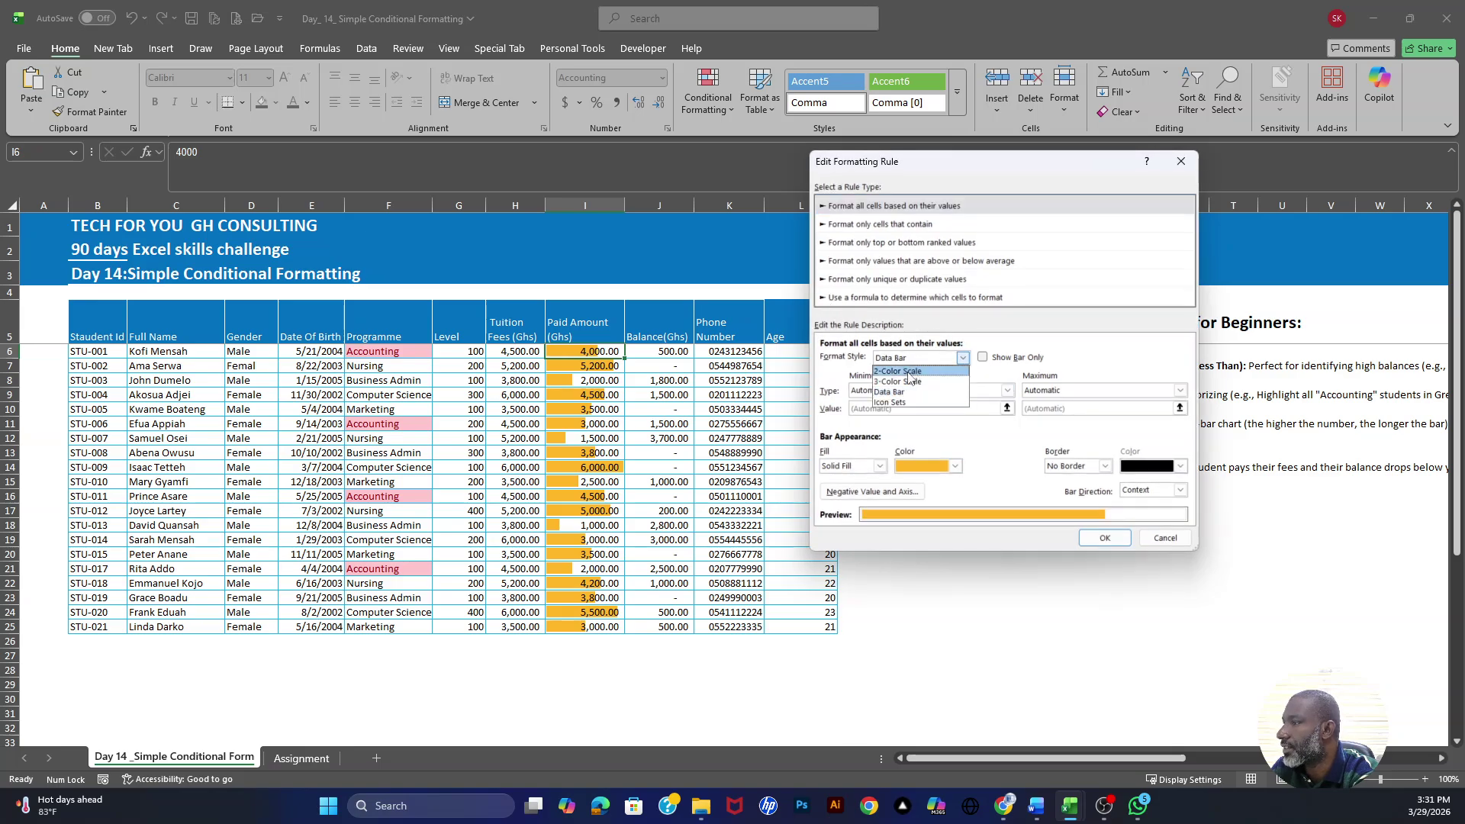
pyautogui.click(898, 381)
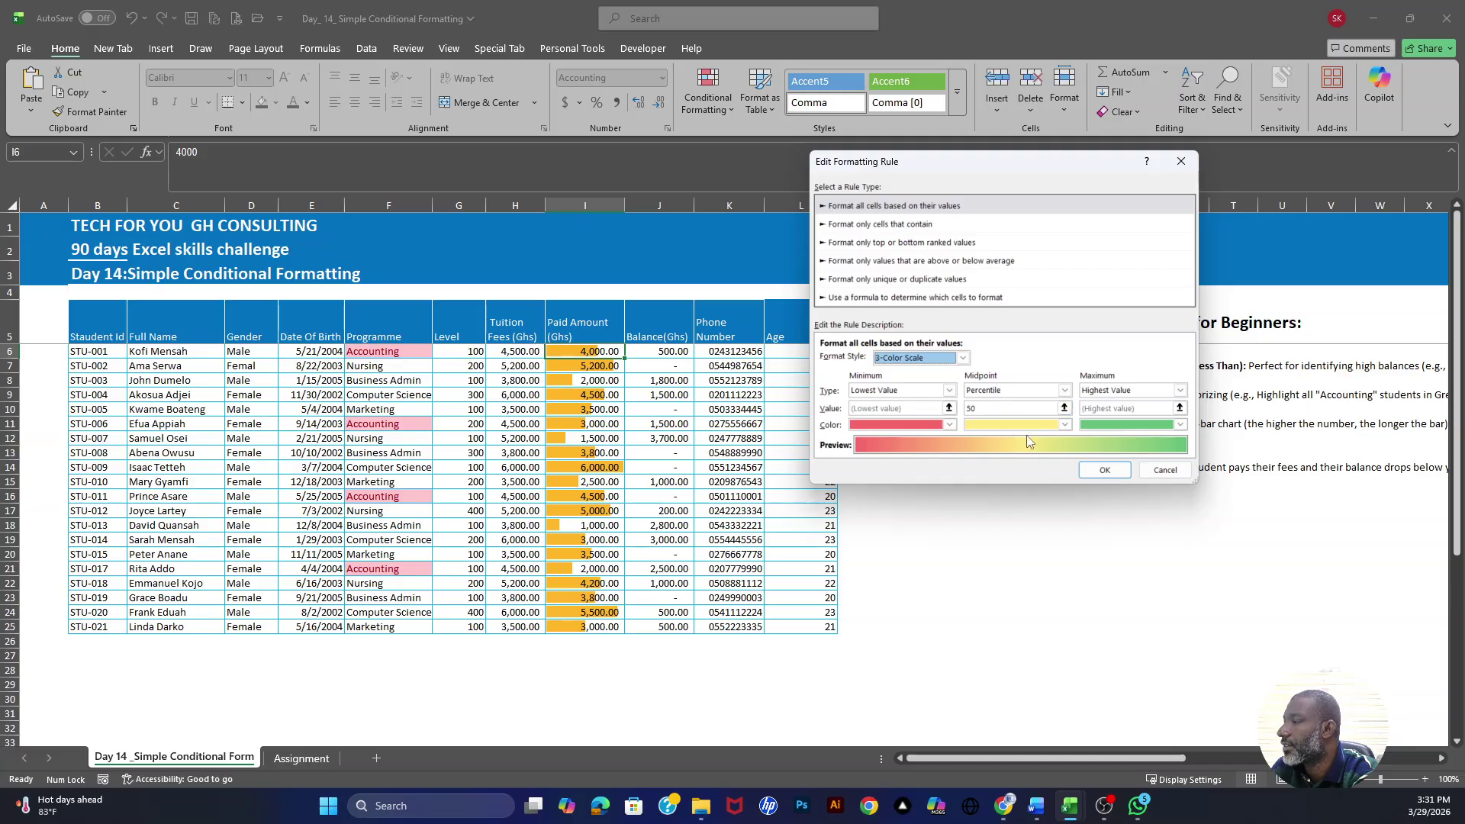
pyautogui.click(962, 358)
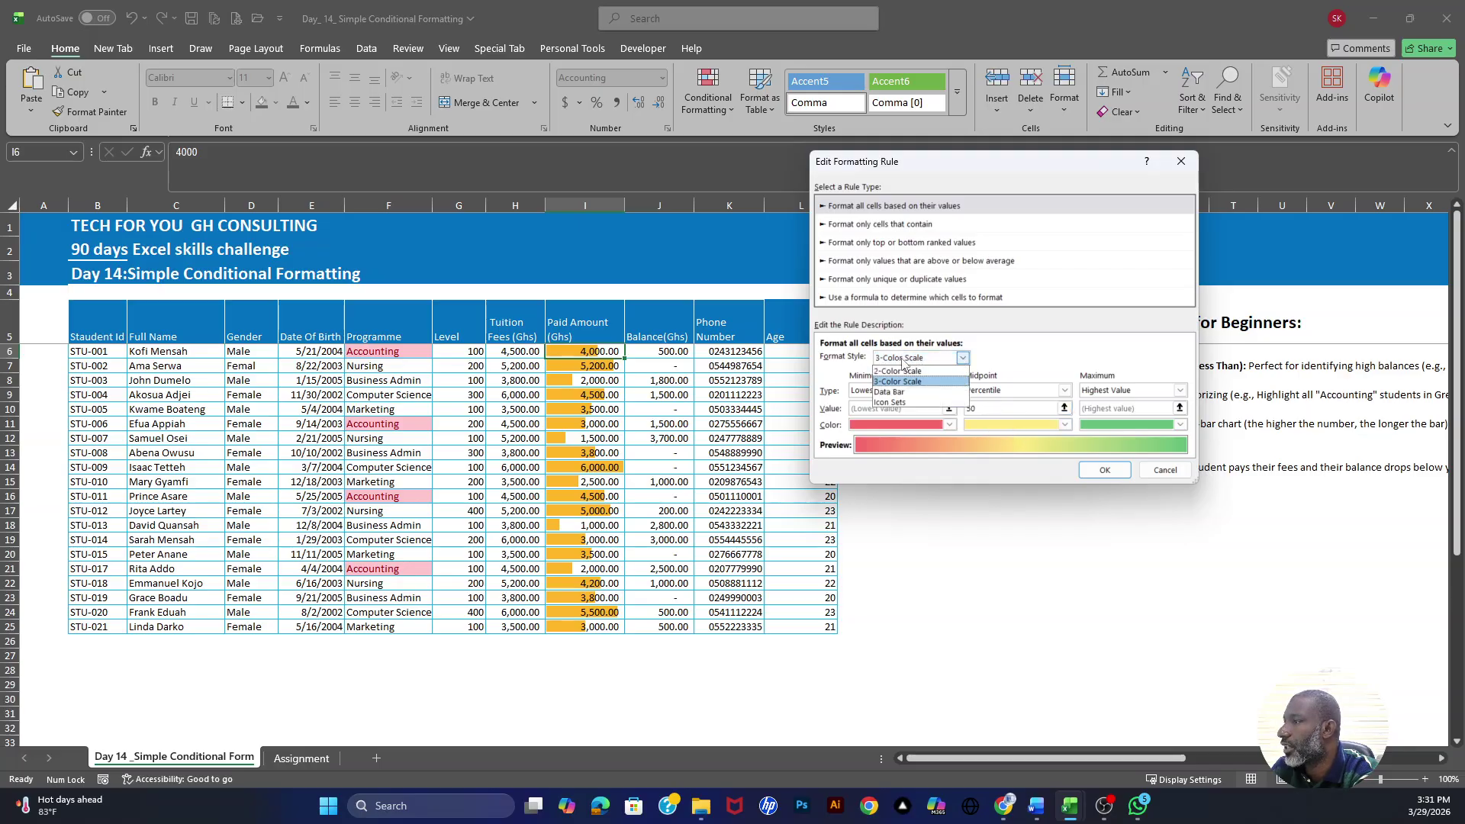
pyautogui.click(890, 391)
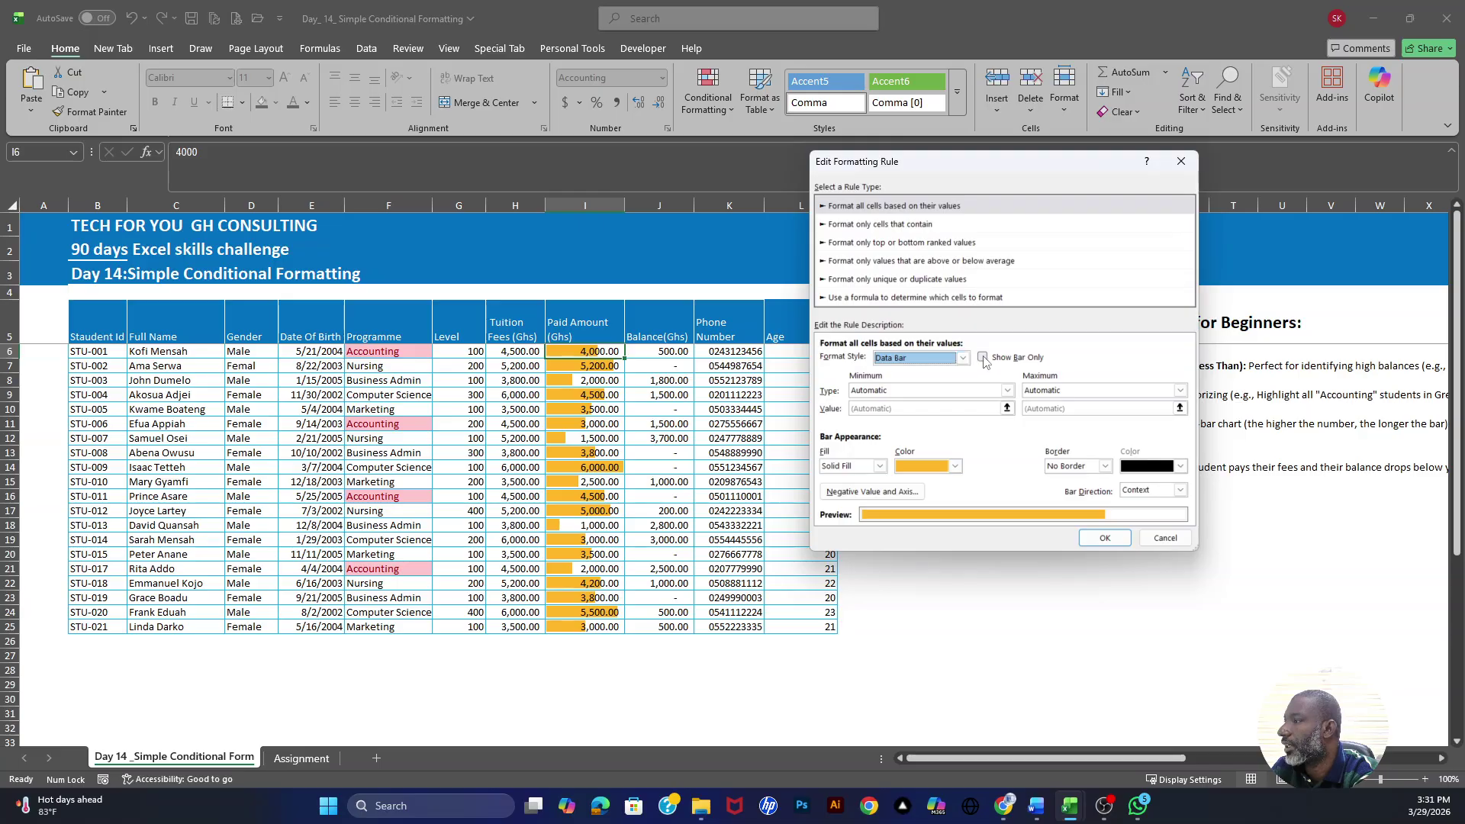
# Set the data bar rule to Show Bar Only and apply it to the Paid Amount cells
pyautogui.click(983, 358)
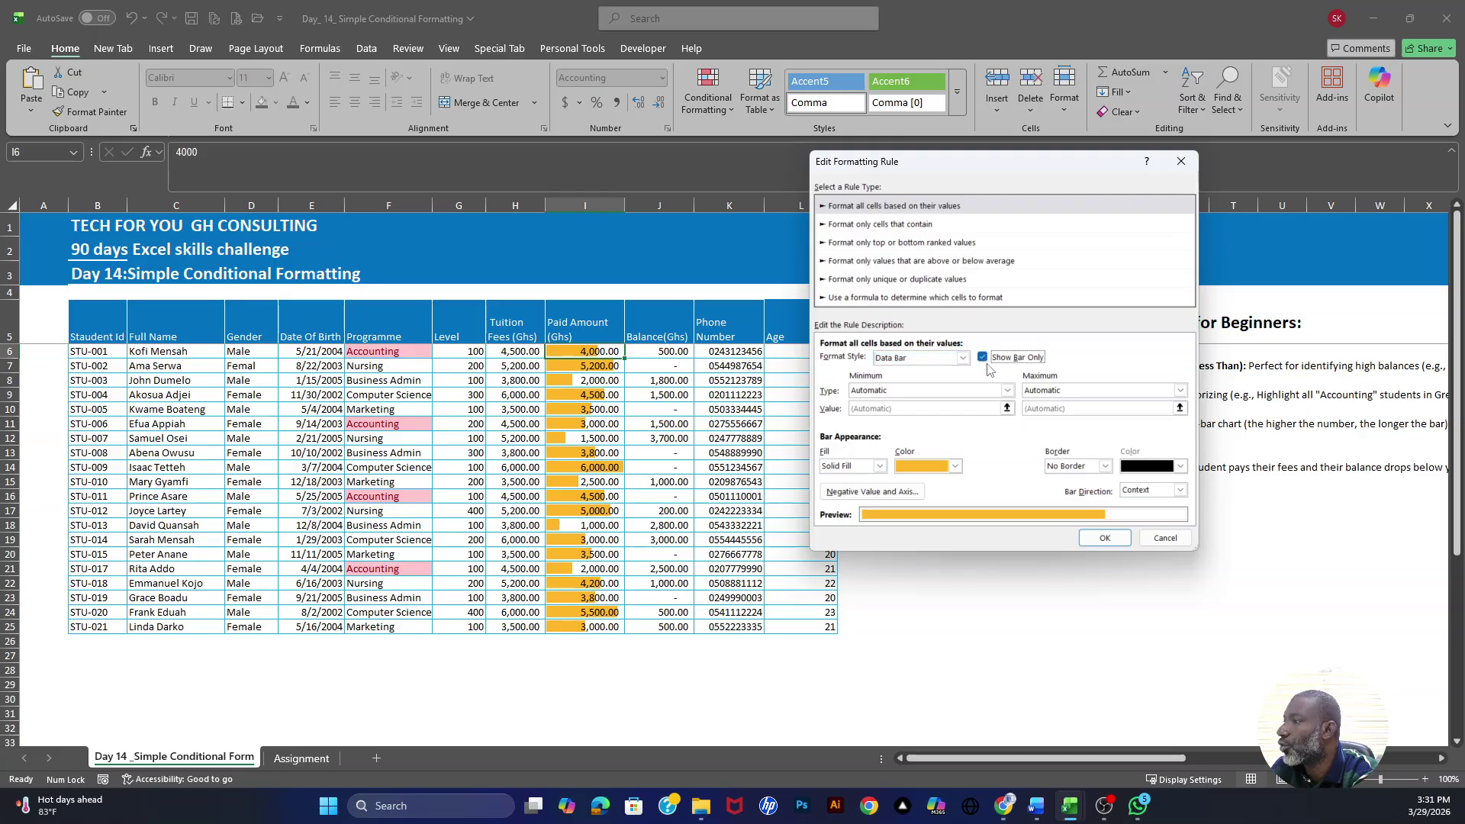
pyautogui.click(1104, 538)
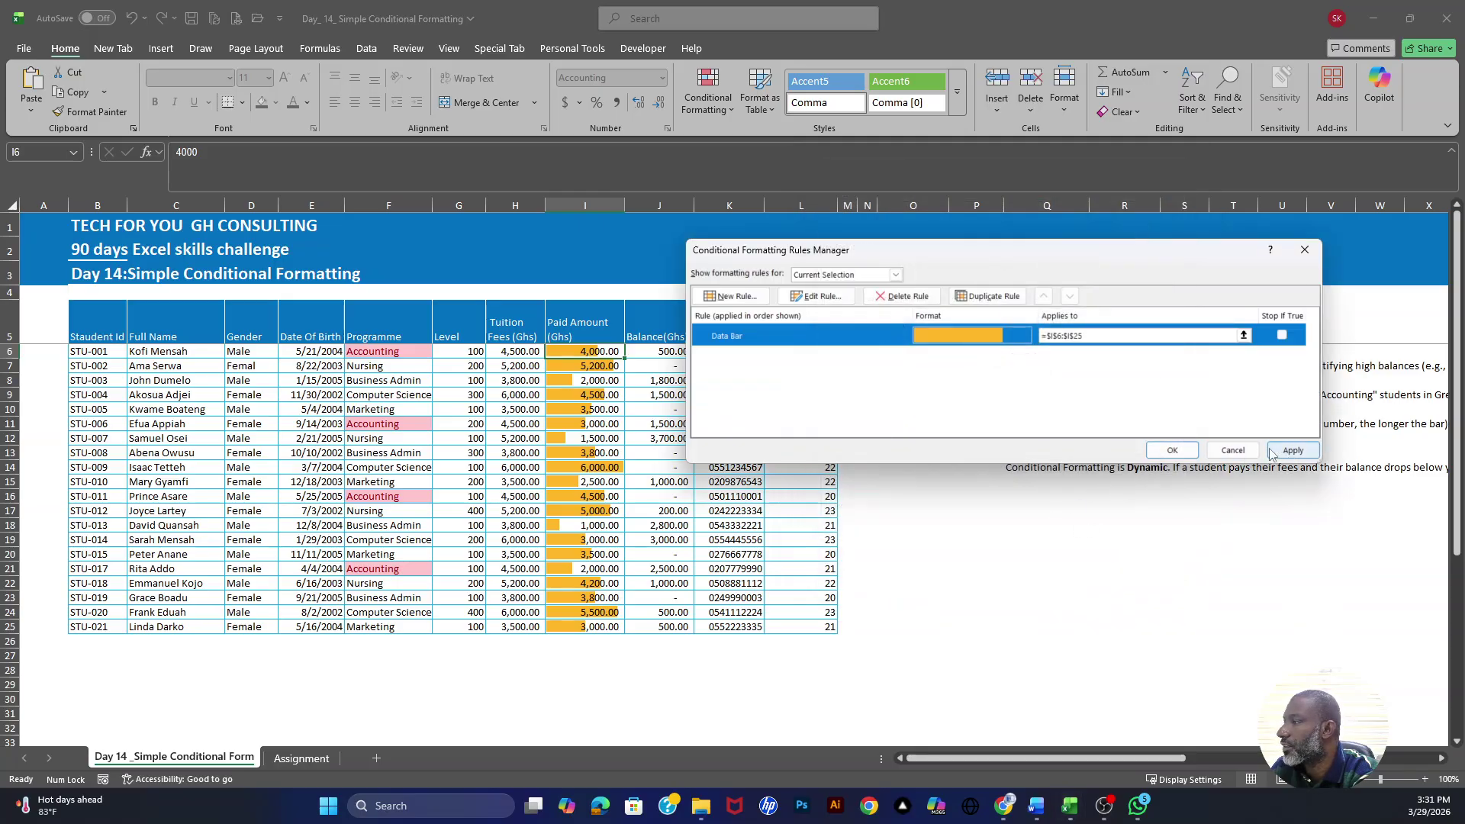
pyautogui.click(1293, 450)
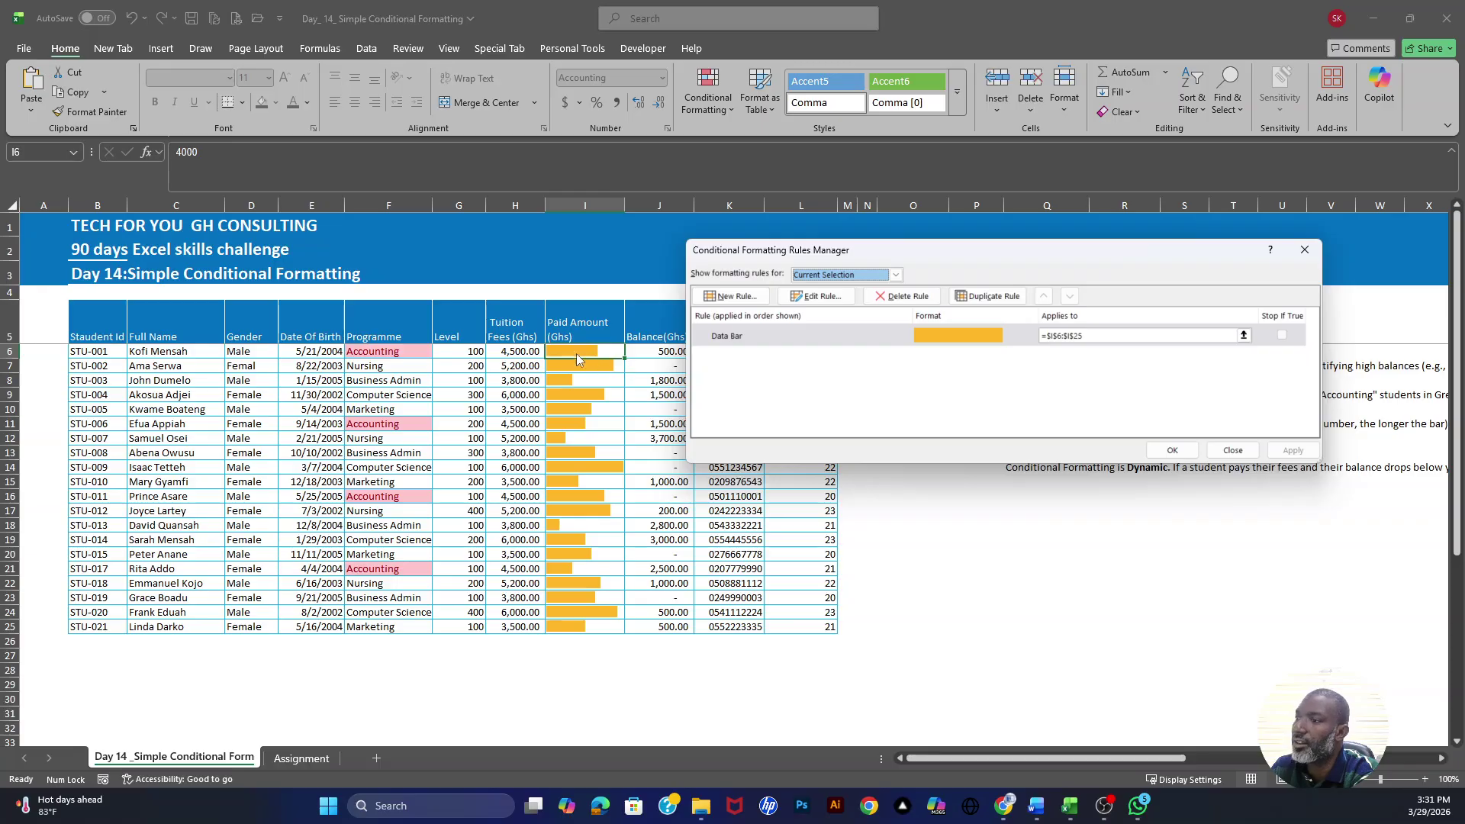
pyautogui.click(1172, 450)
# Widen the Paid Amount column I to make its data bars longer
pyautogui.press('Down')
pyautogui.press('Down')
pyautogui.press('Down')
pyautogui.press('Down')
pyautogui.moveTo(601, 351); pyautogui.dragTo(594, 613)
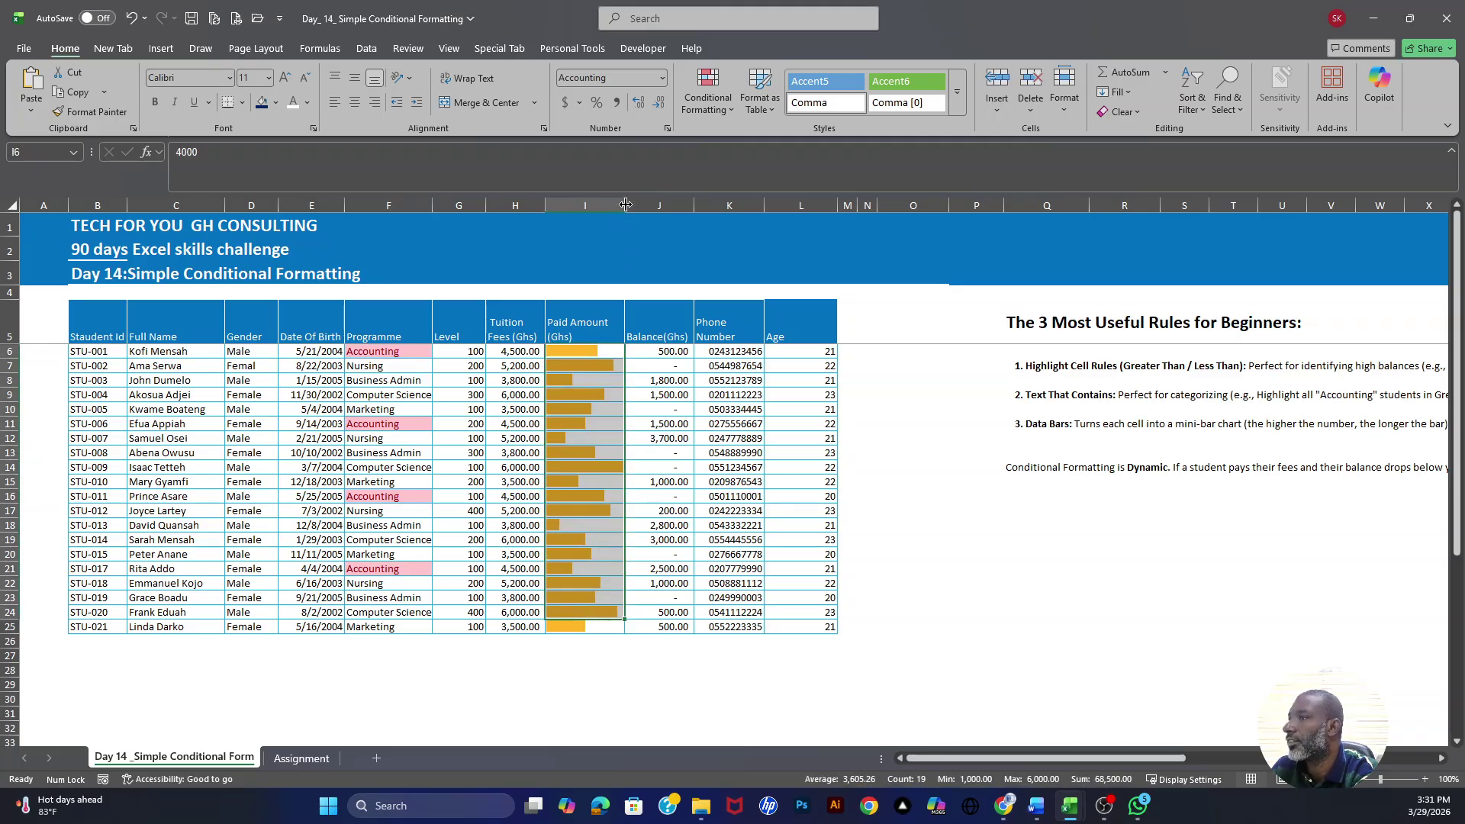
pyautogui.moveTo(626, 204); pyautogui.dragTo(658, 204)
# Check individual Paid Amount cells in column I to compare their bar lengths with the underlying amounts
pyautogui.click(589, 482)
pyautogui.press('Down')
pyautogui.press('Down')
pyautogui.press('Down')
pyautogui.press('Down')
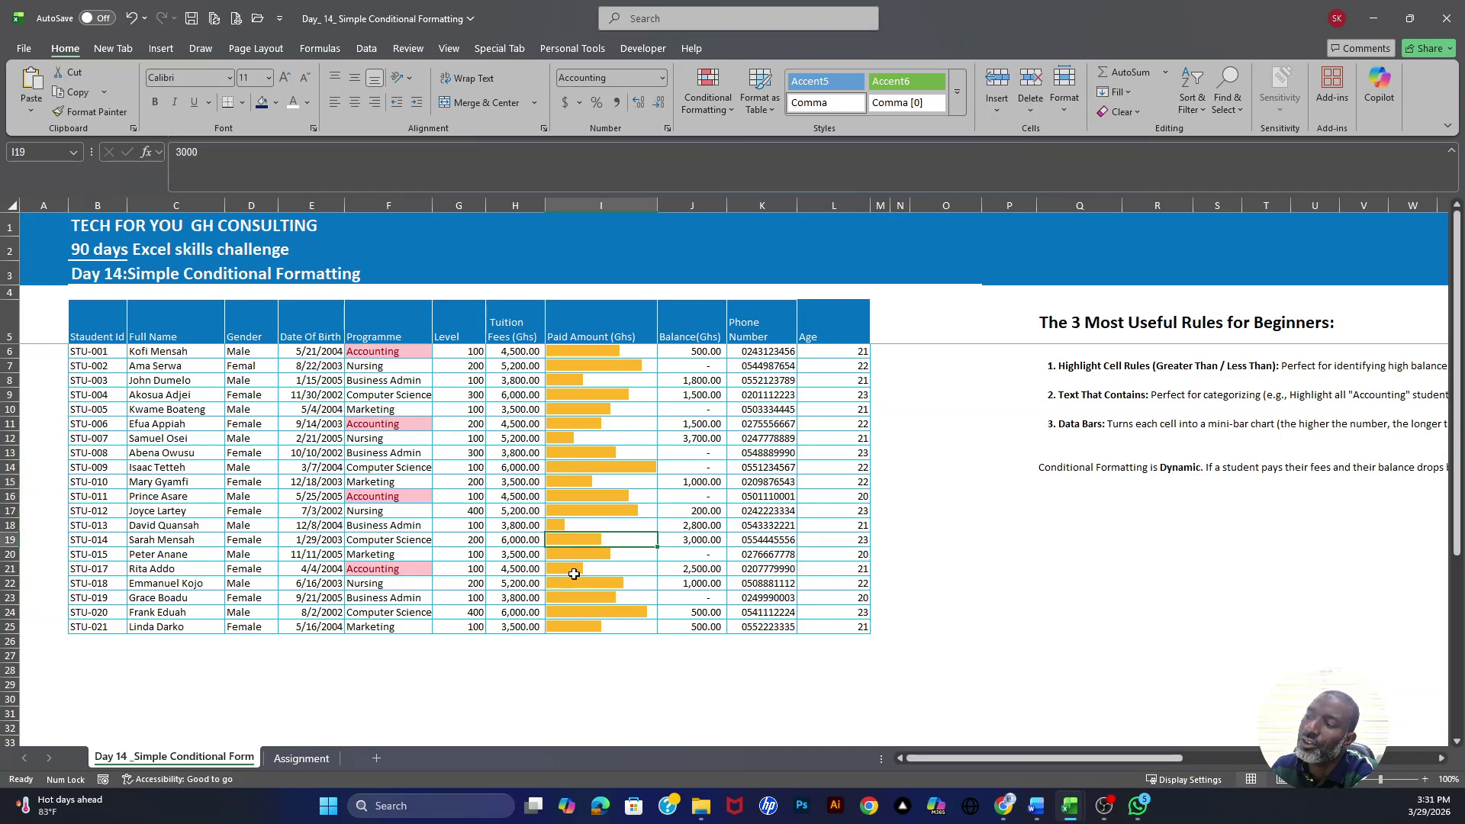
pyautogui.click(578, 599)
pyautogui.click(580, 629)
pyautogui.click(598, 442)
pyautogui.click(582, 523)
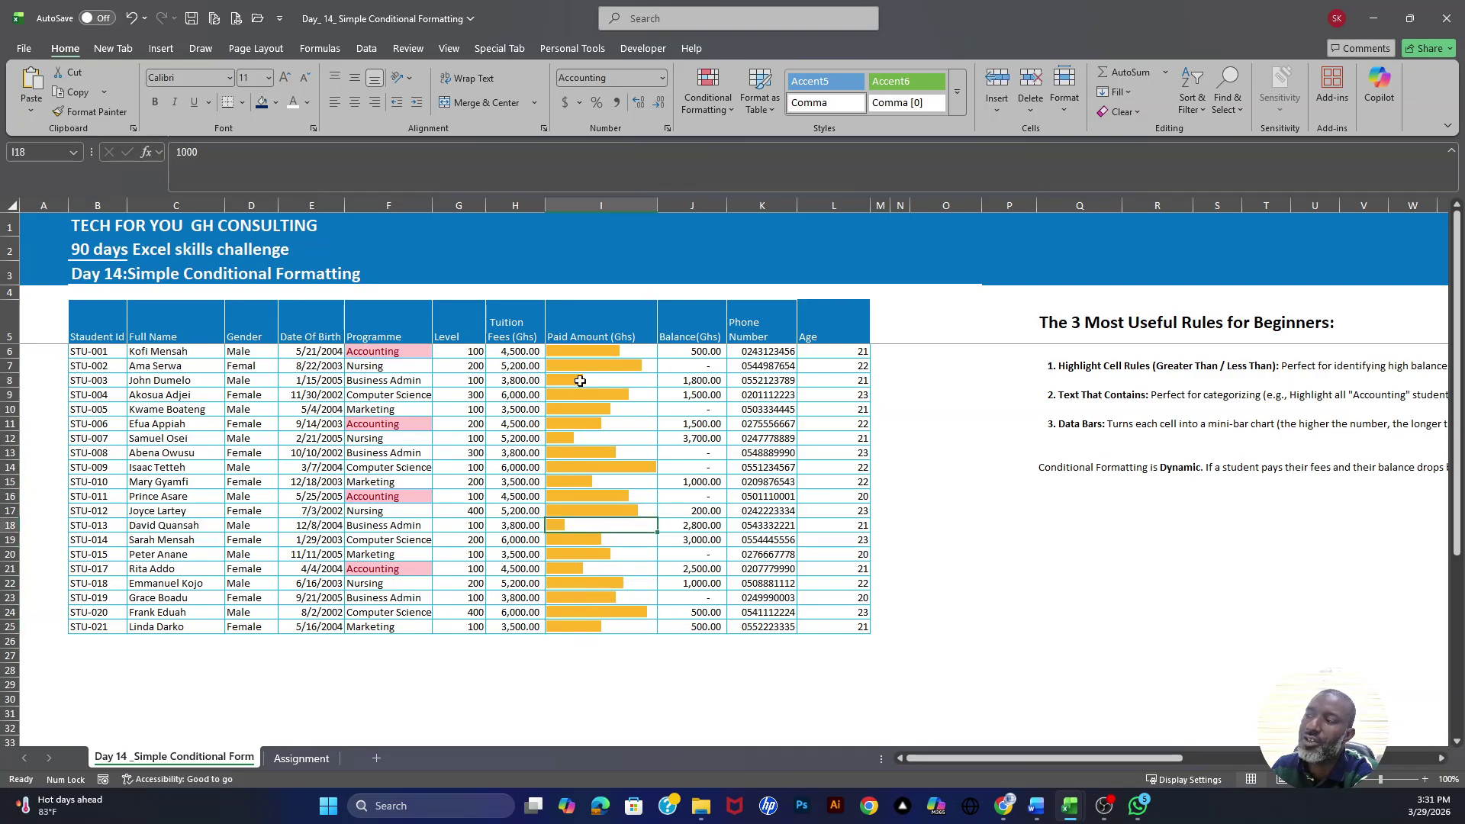
pyautogui.moveTo(581, 355); pyautogui.dragTo(600, 627)
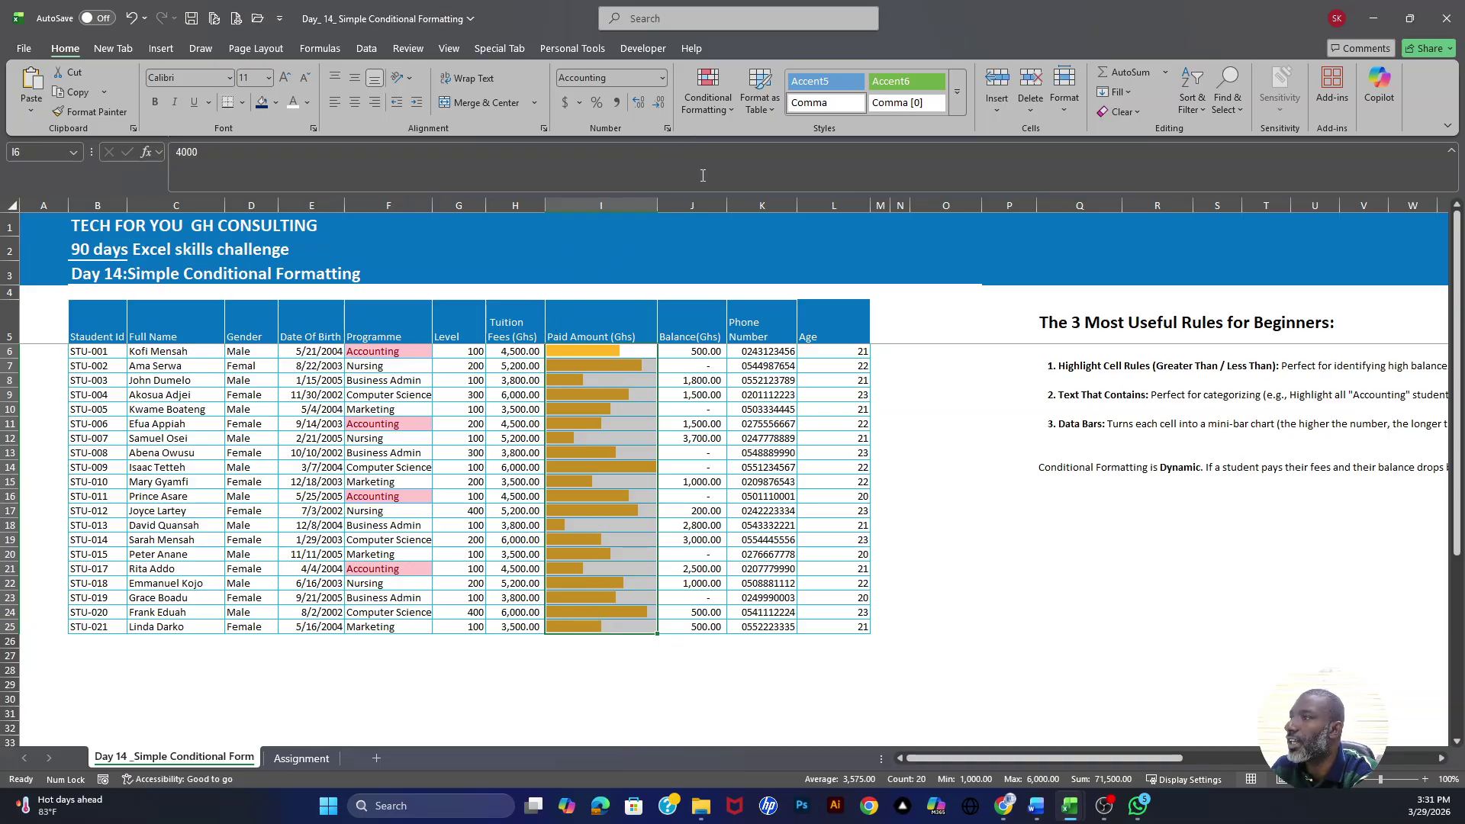
# Highlight Balance cells J6:J25 greater than 2000 using Light Red Fill with Dark Red Text
pyautogui.moveTo(698, 351); pyautogui.dragTo(700, 627)
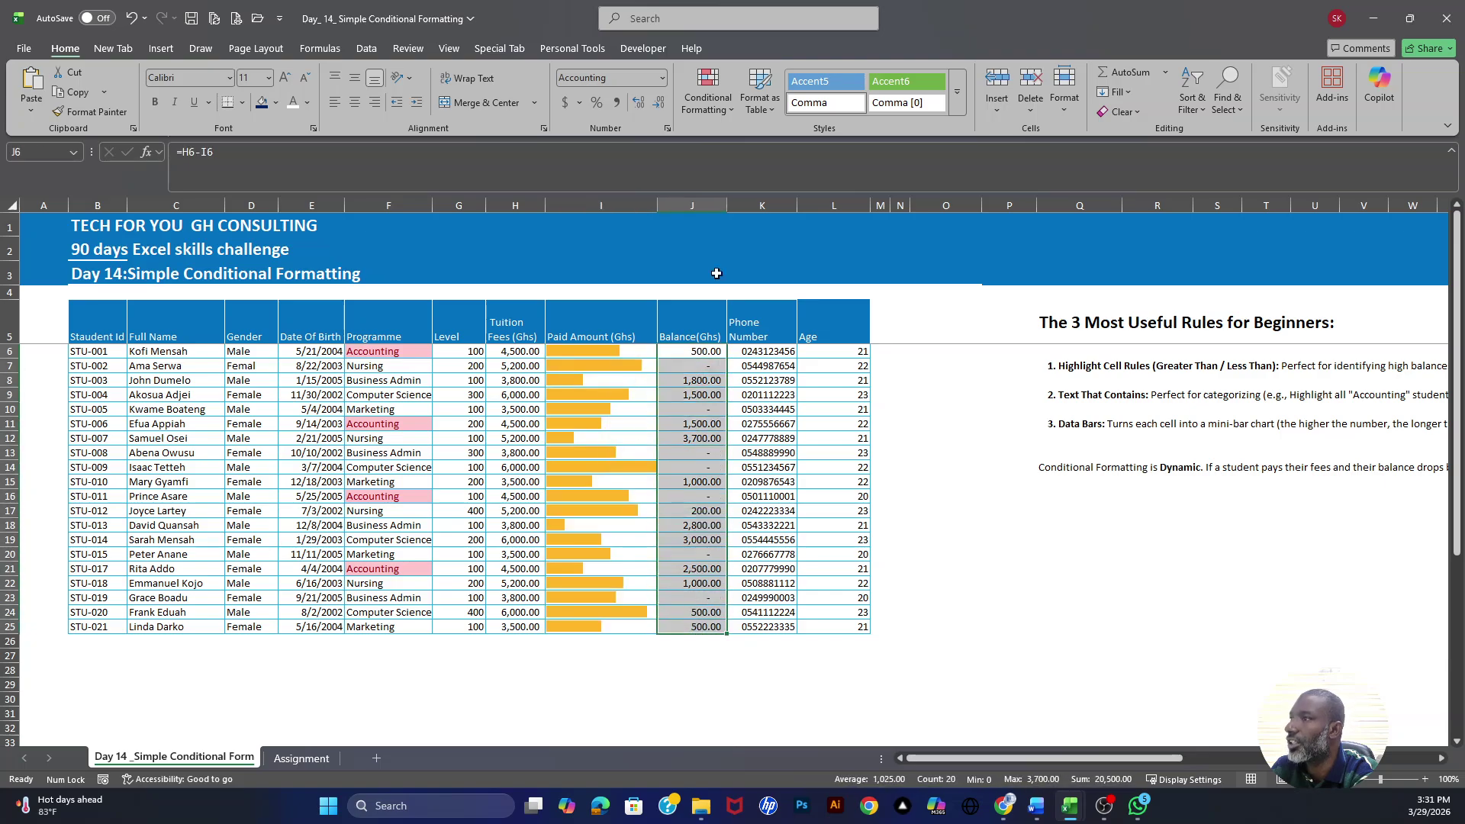
pyautogui.click(729, 108)
pyautogui.moveTo(744, 141)
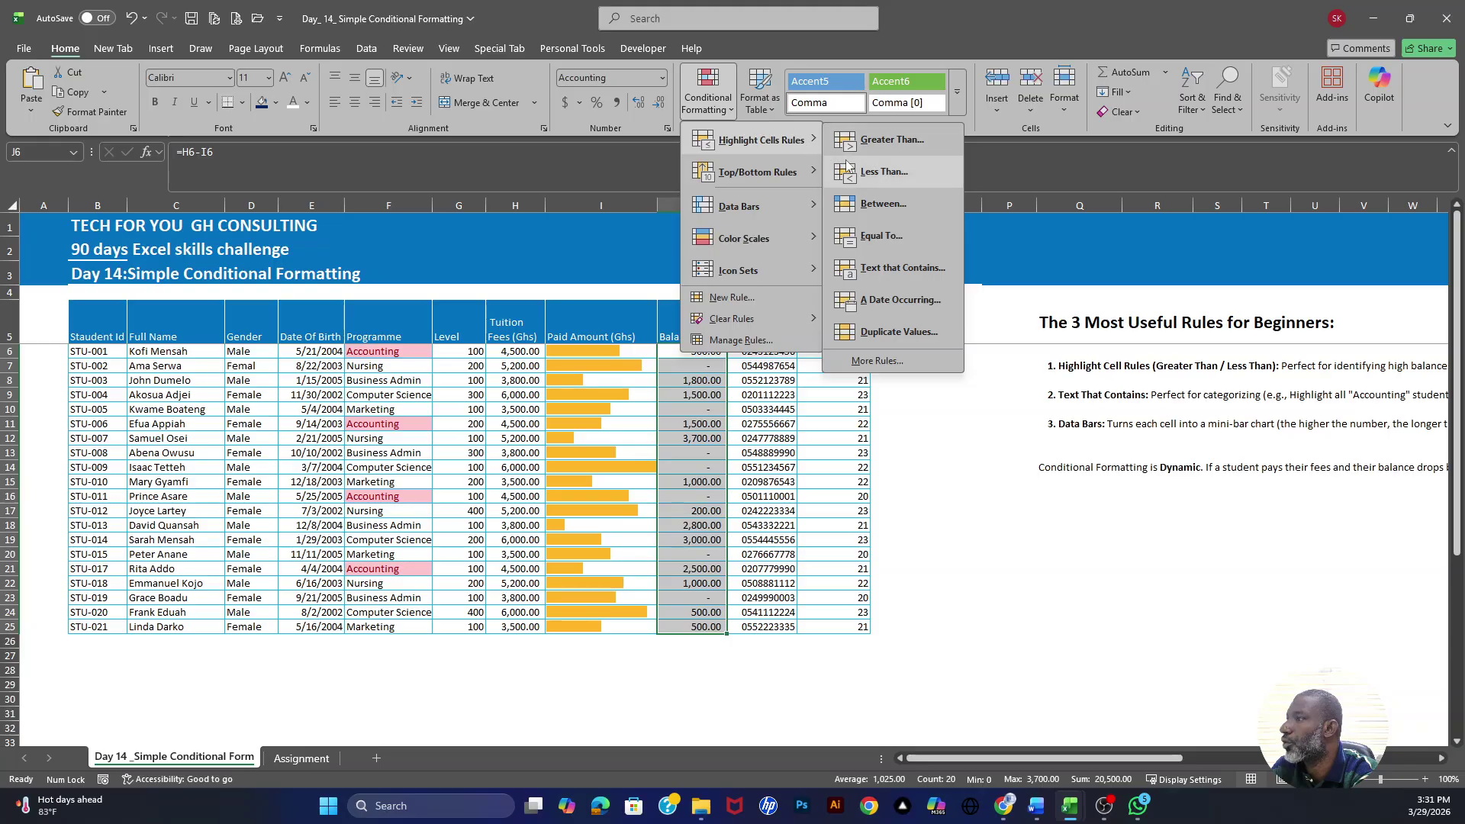
pyautogui.click(892, 141)
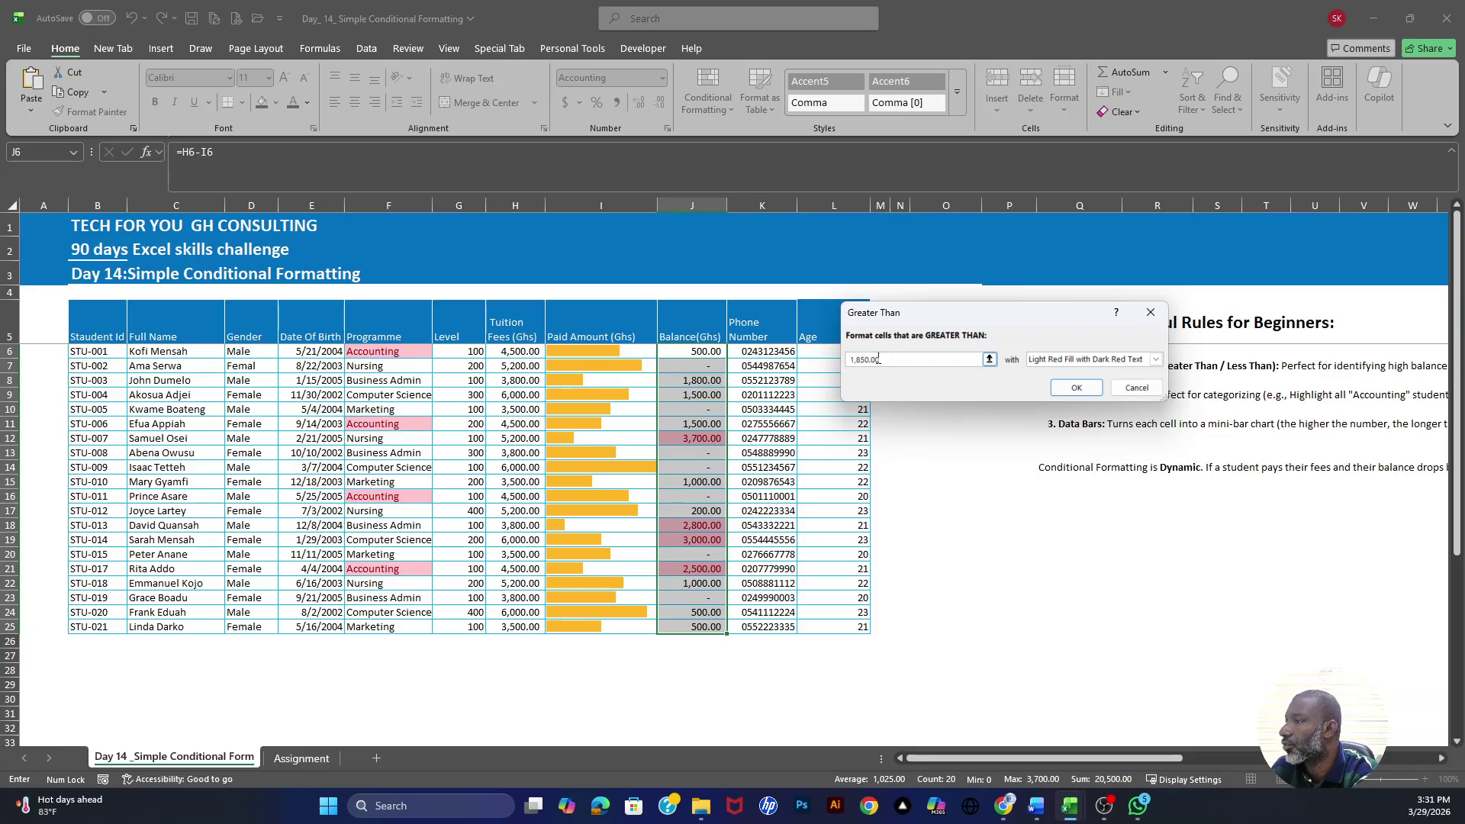
pyautogui.write('2000')
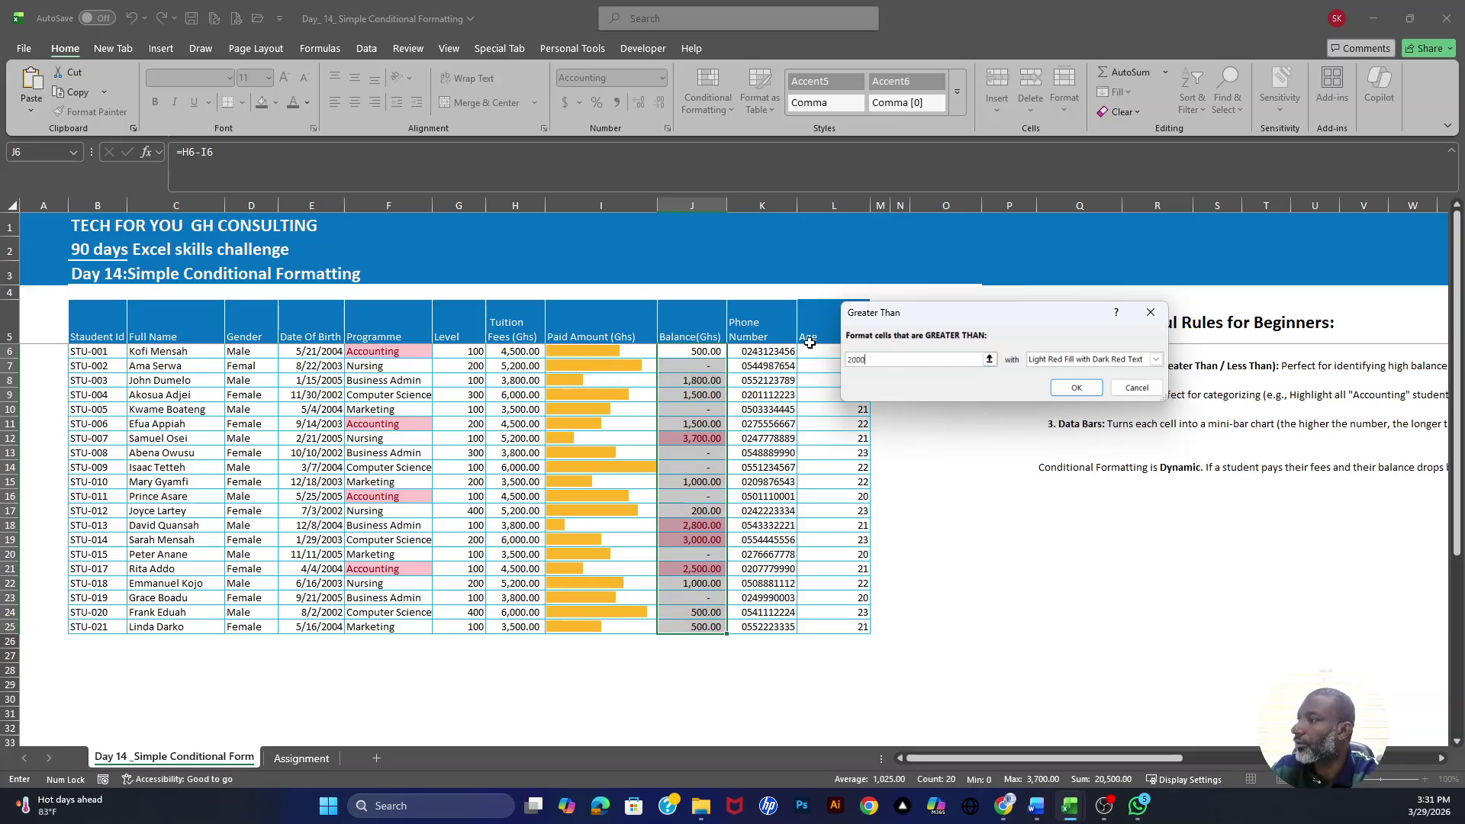
pyautogui.click(1077, 388)
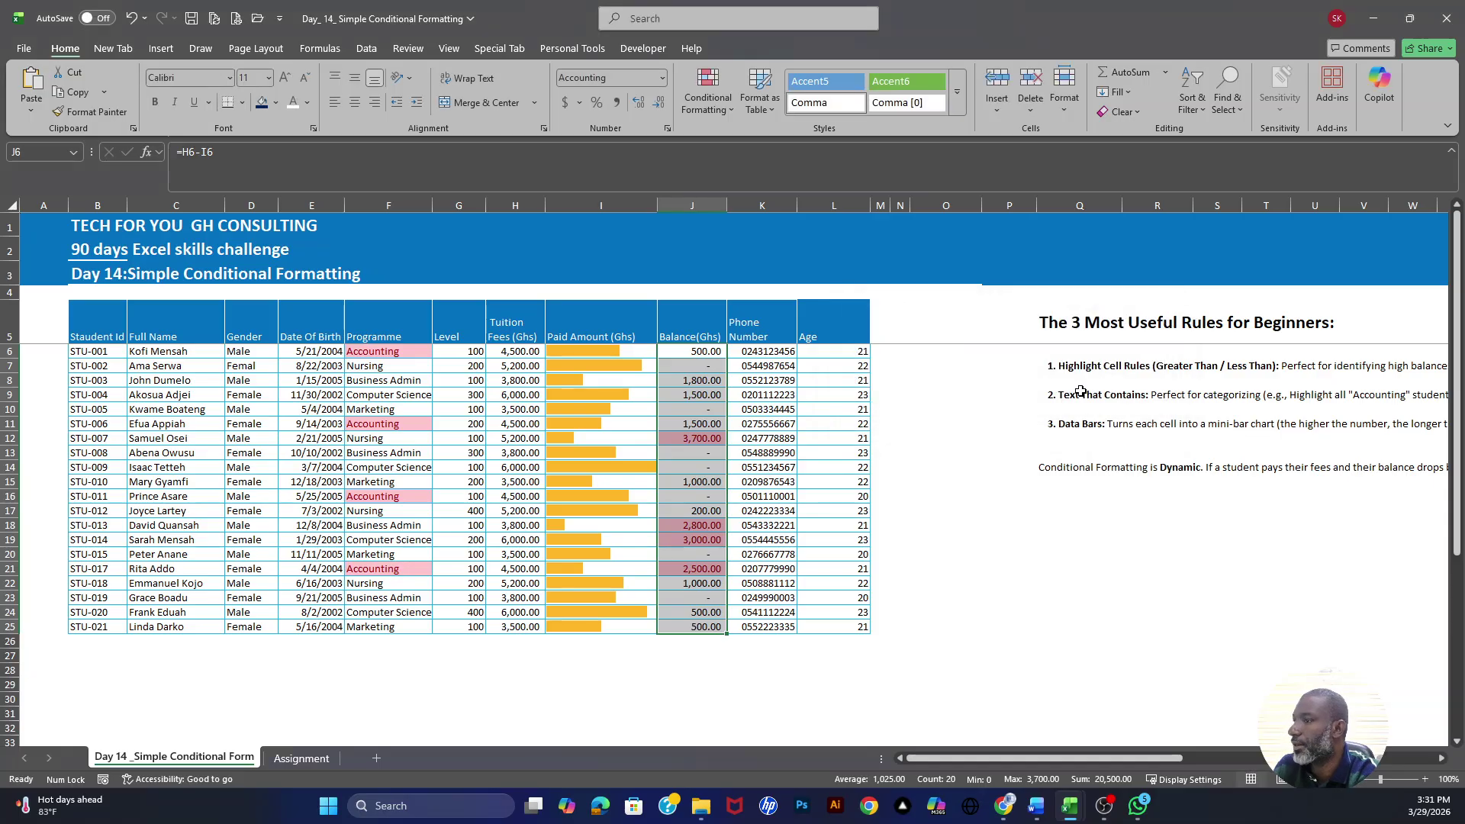
# Change the paid amount in I18 to 2000 and check the highlighting of Balance cells J18 and J19
pyautogui.click(700, 526)
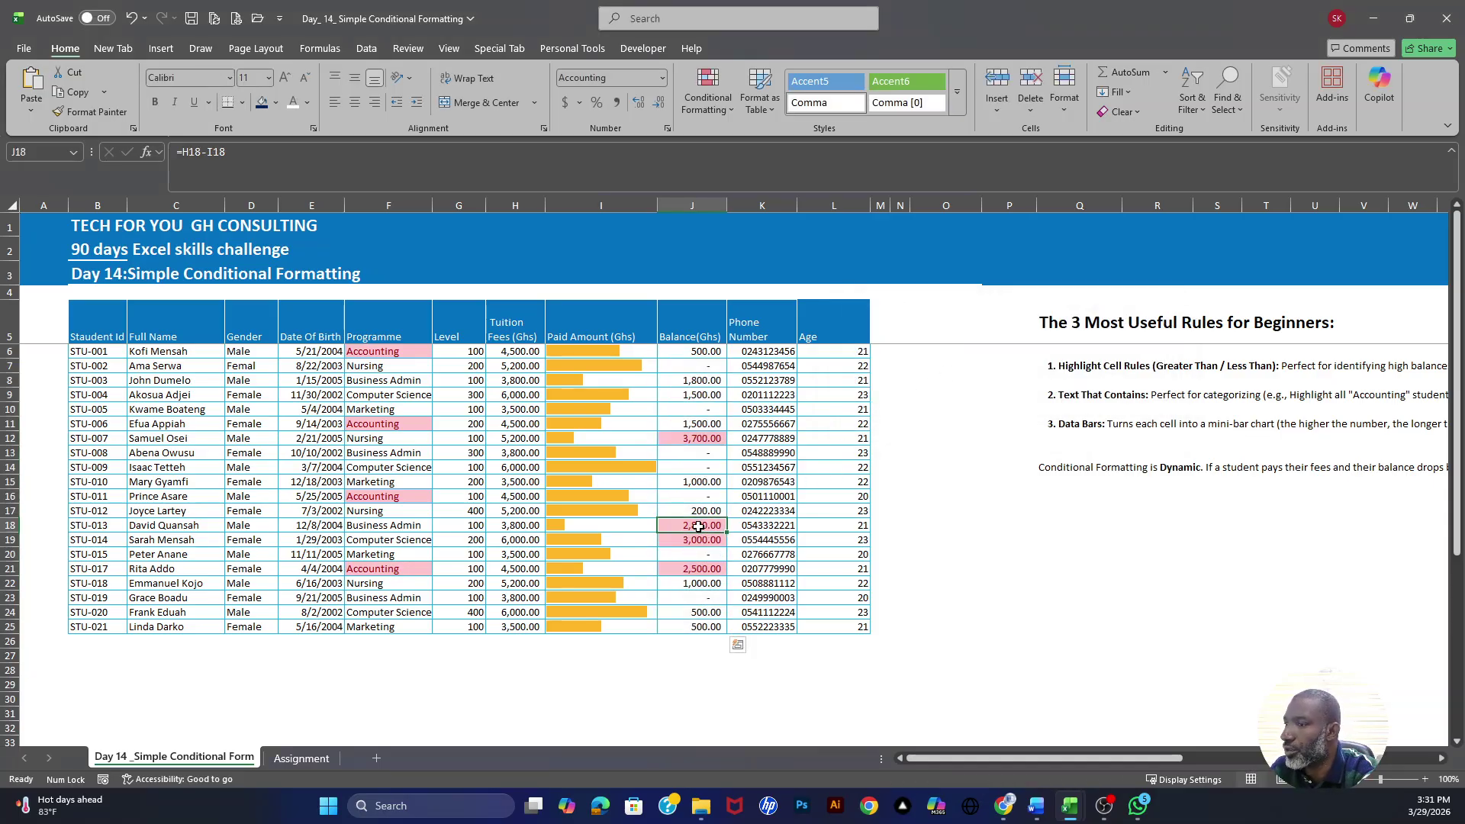
pyautogui.click(615, 528)
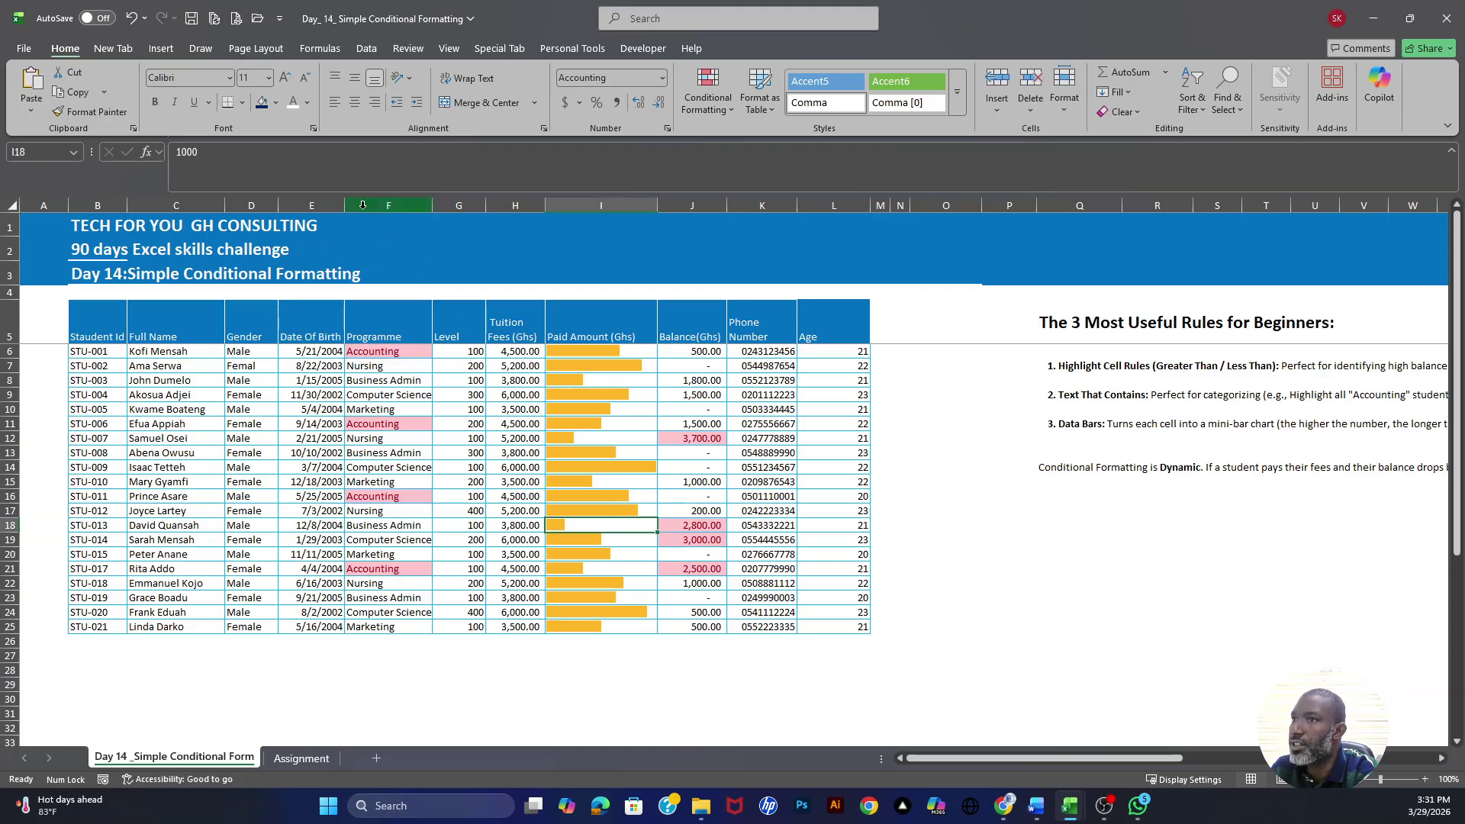
pyautogui.doubleClick(185, 154)
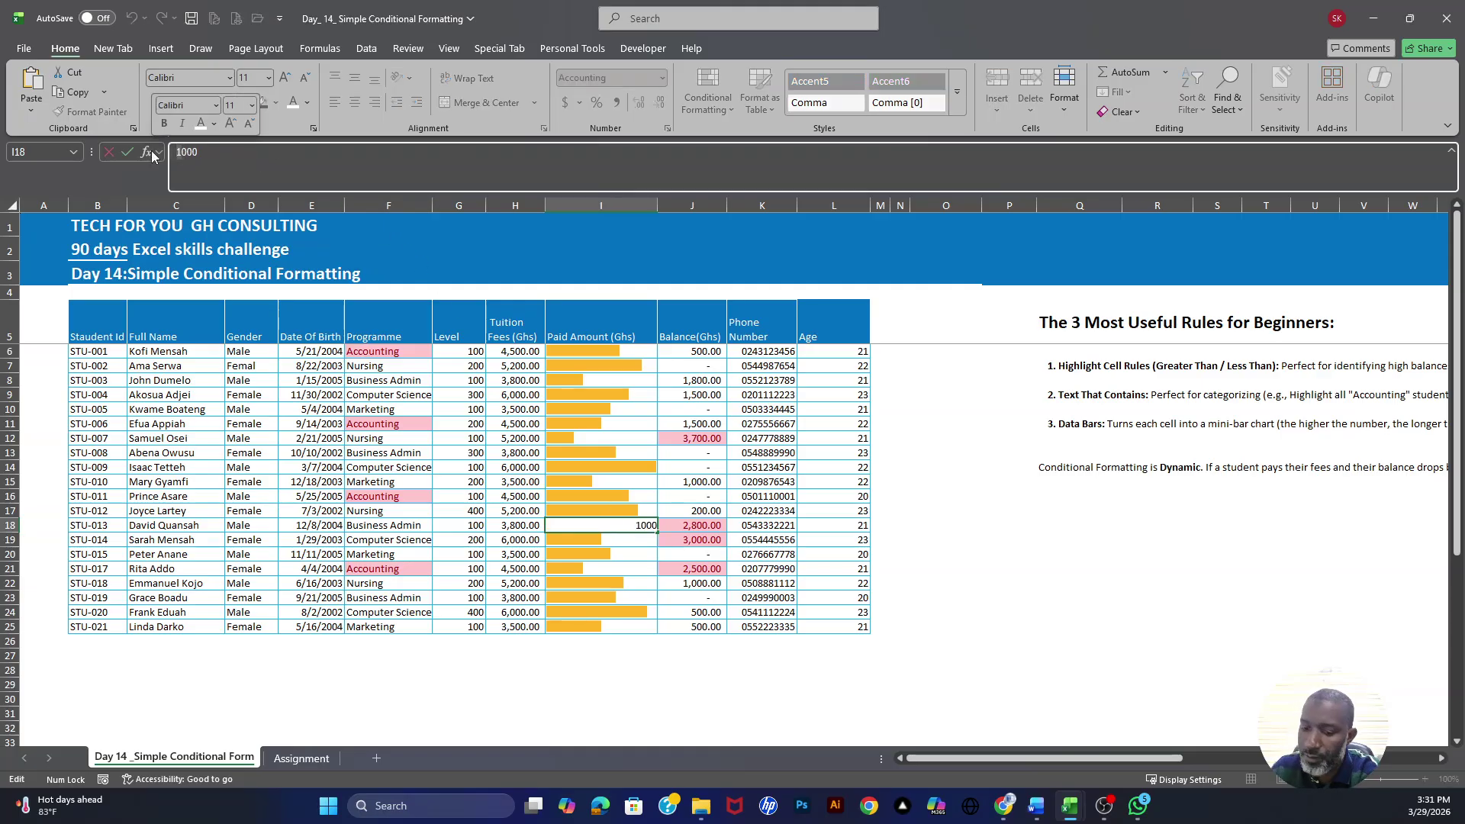
pyautogui.write('2000')
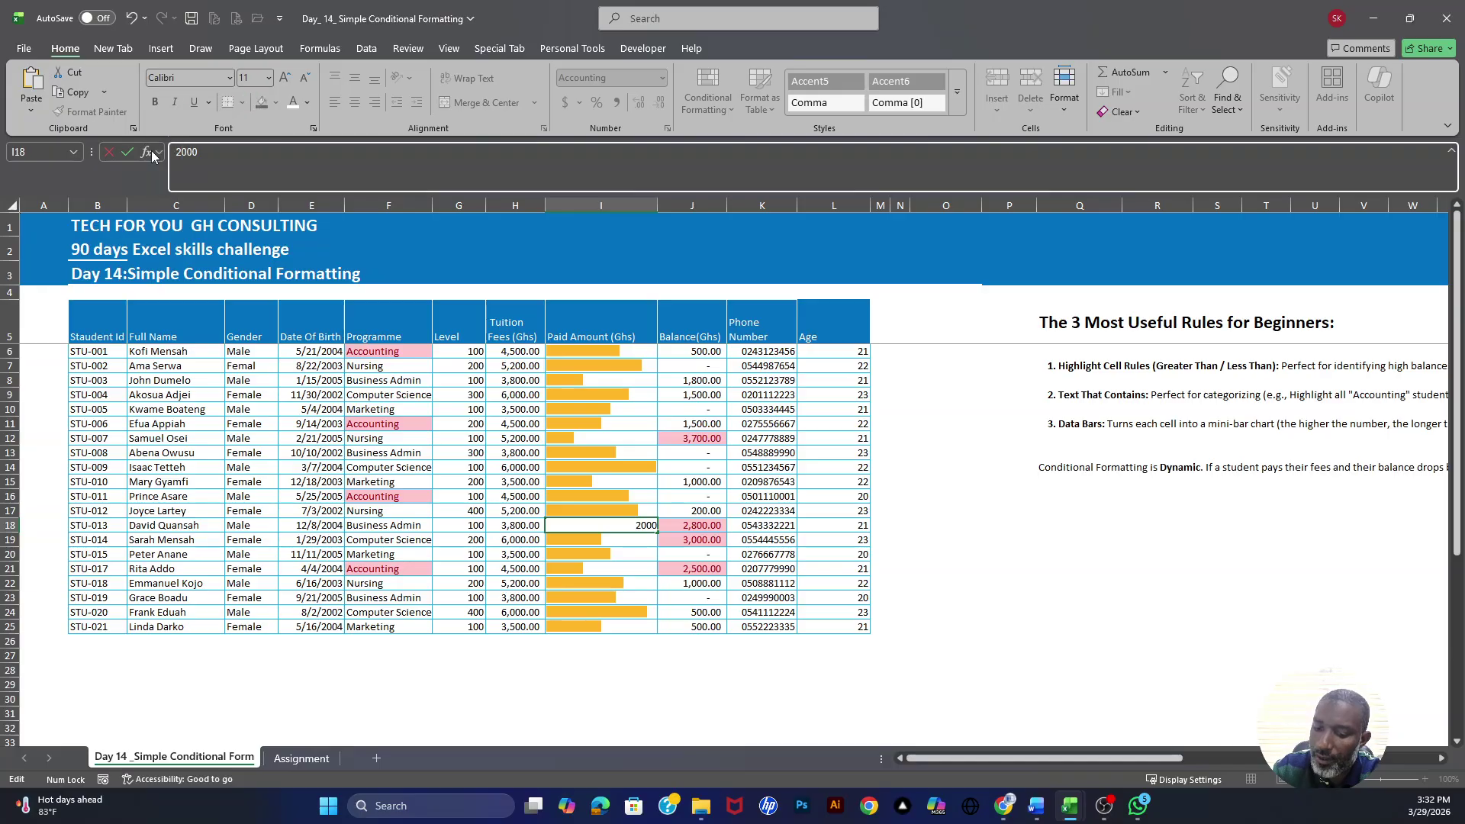
pyautogui.press('Return')
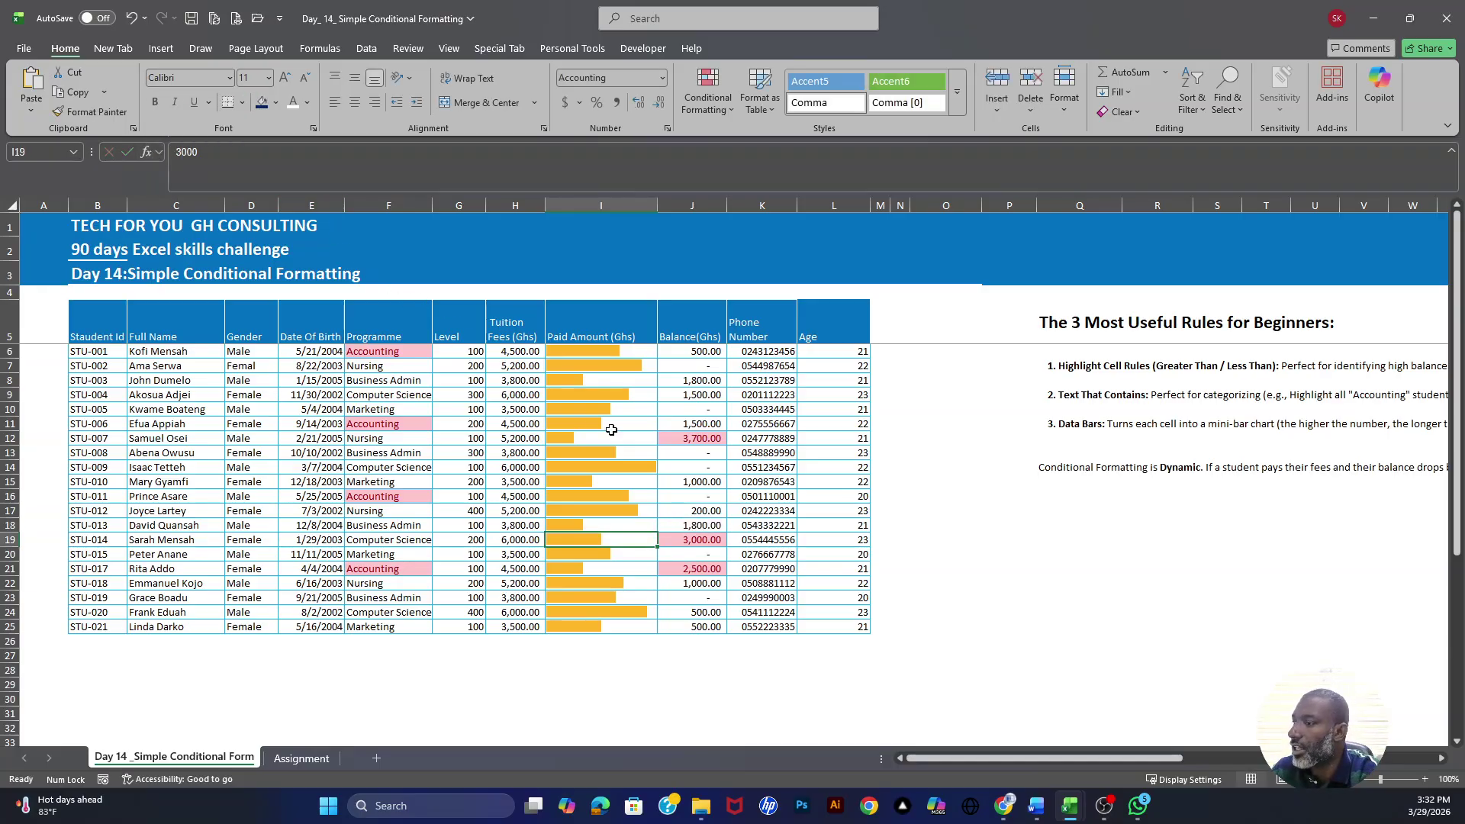
pyautogui.click(706, 525)
pyautogui.click(698, 544)
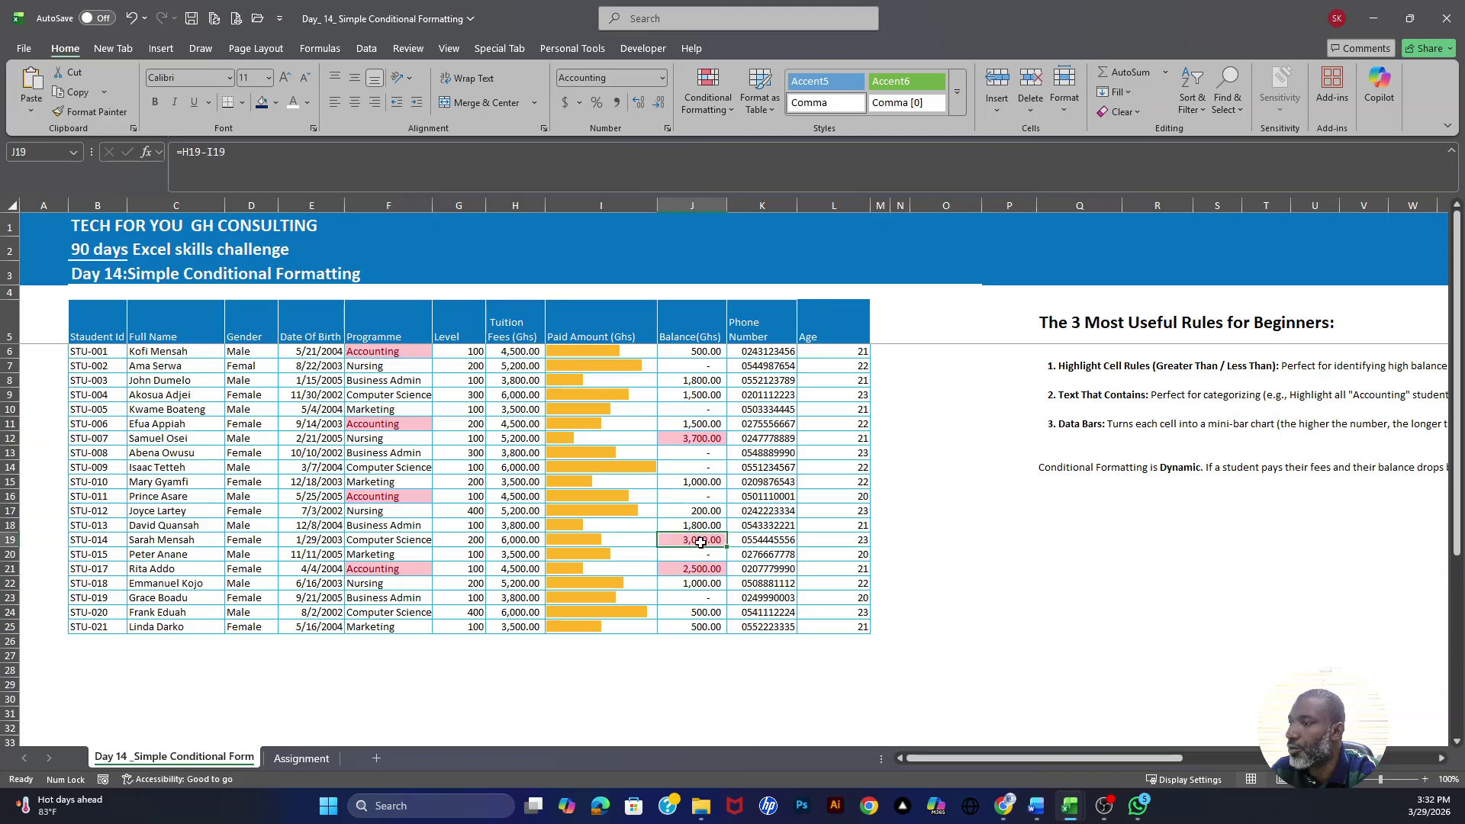
pyautogui.click(574, 542)
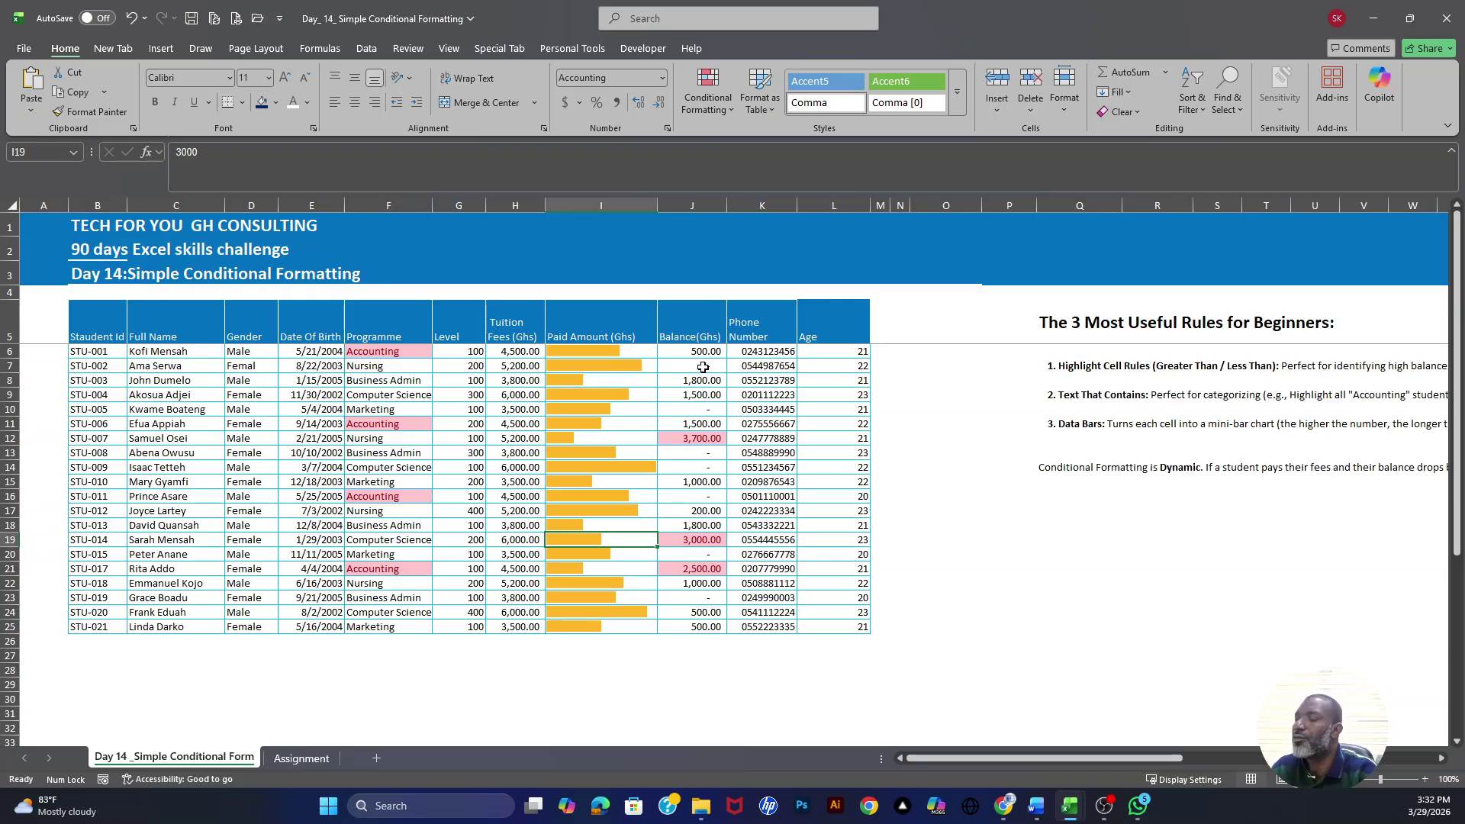
pyautogui.click(629, 456)
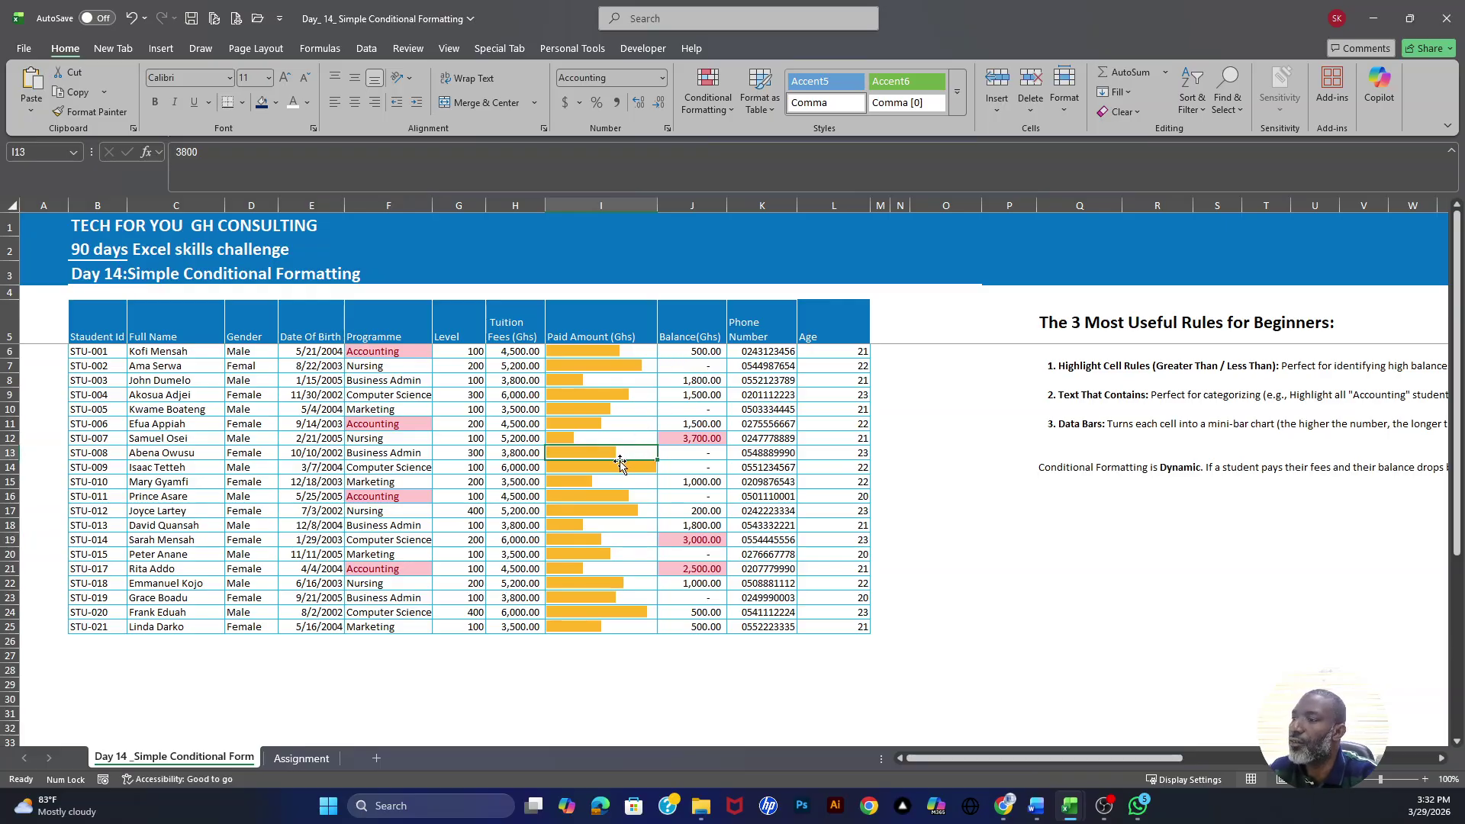
pyautogui.click(728, 109)
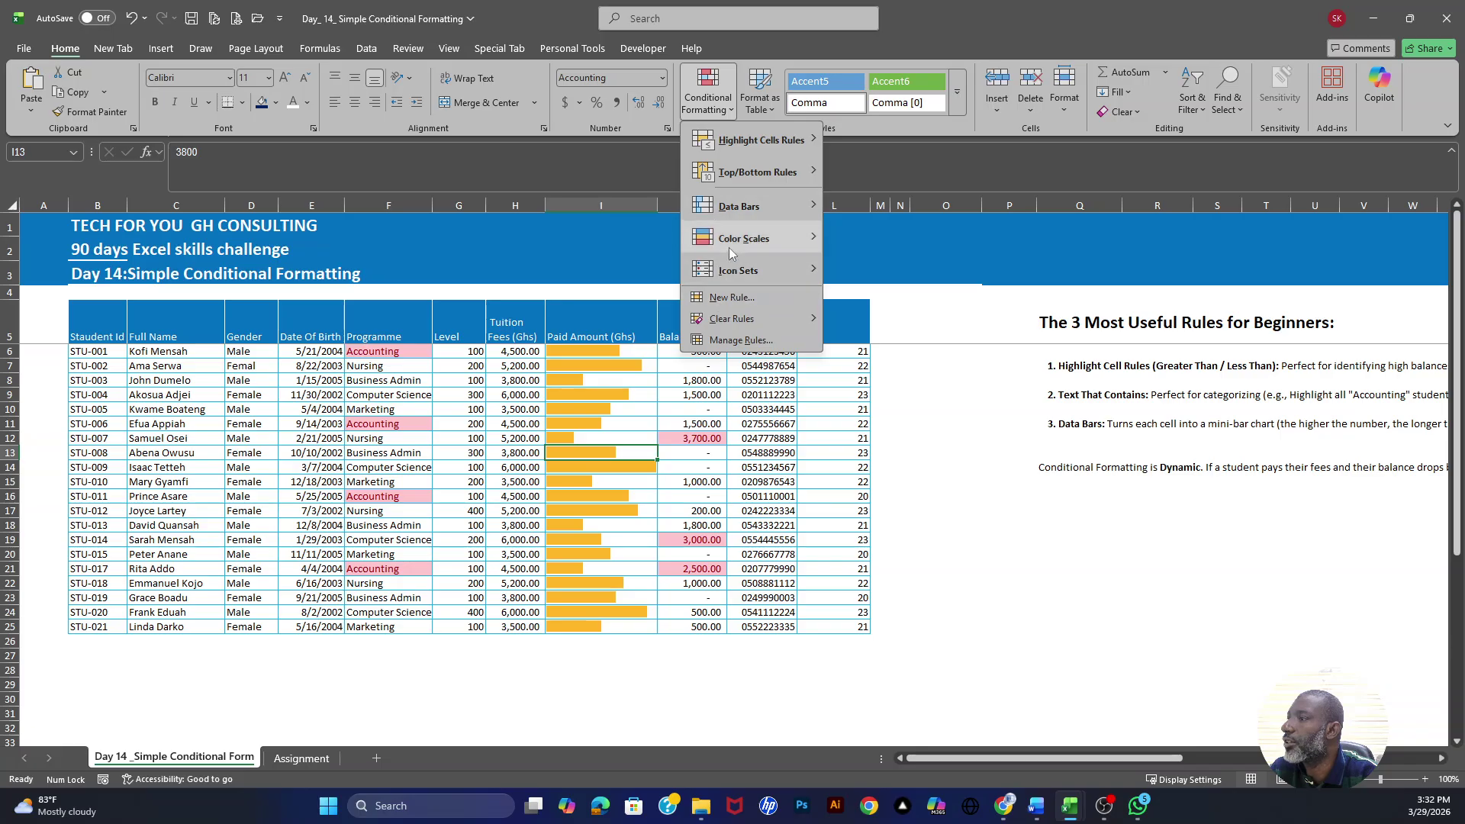
pyautogui.click(771, 422)
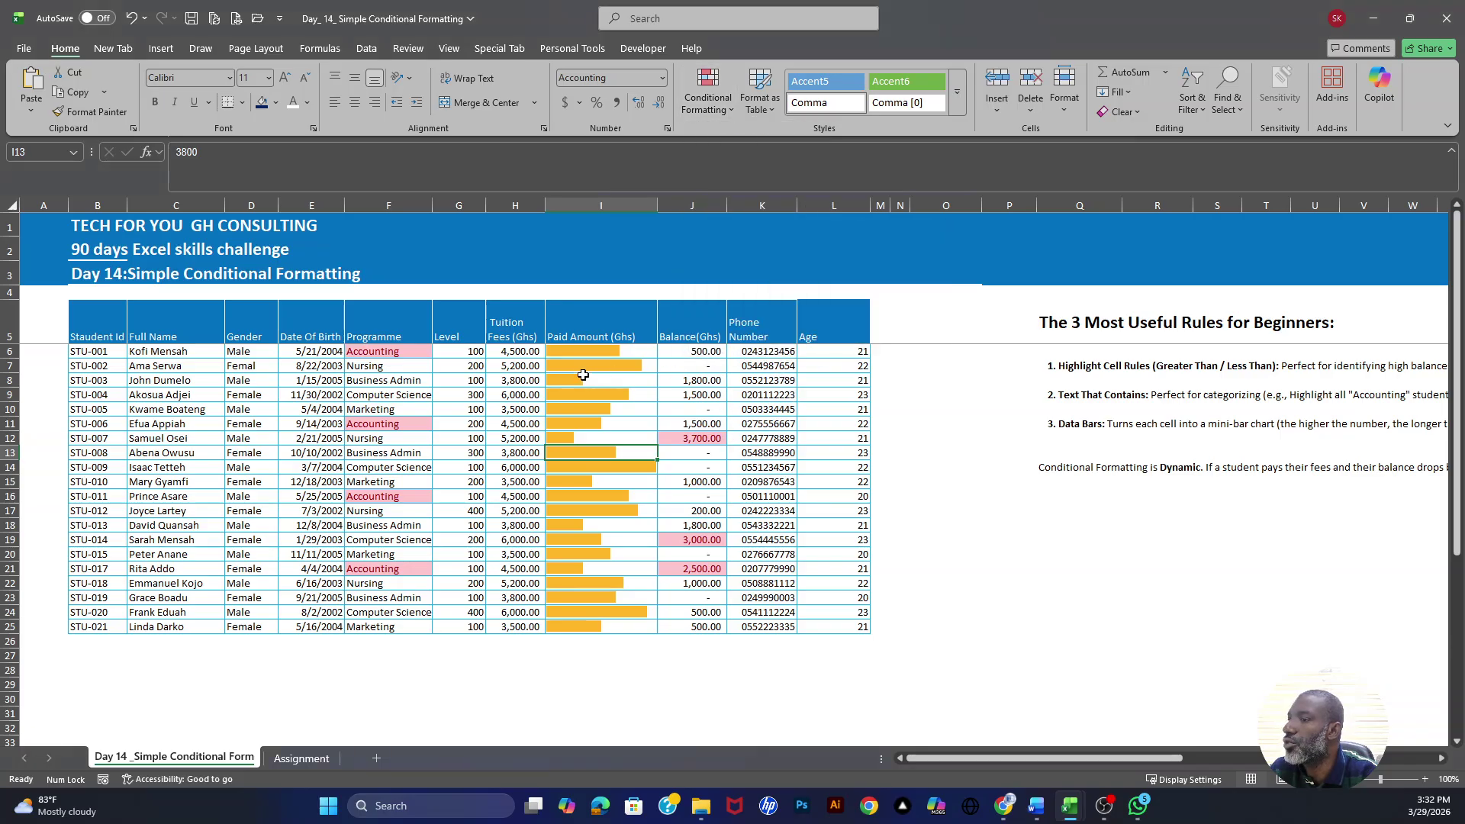
pyautogui.moveTo(480, 353); pyautogui.dragTo(474, 627)
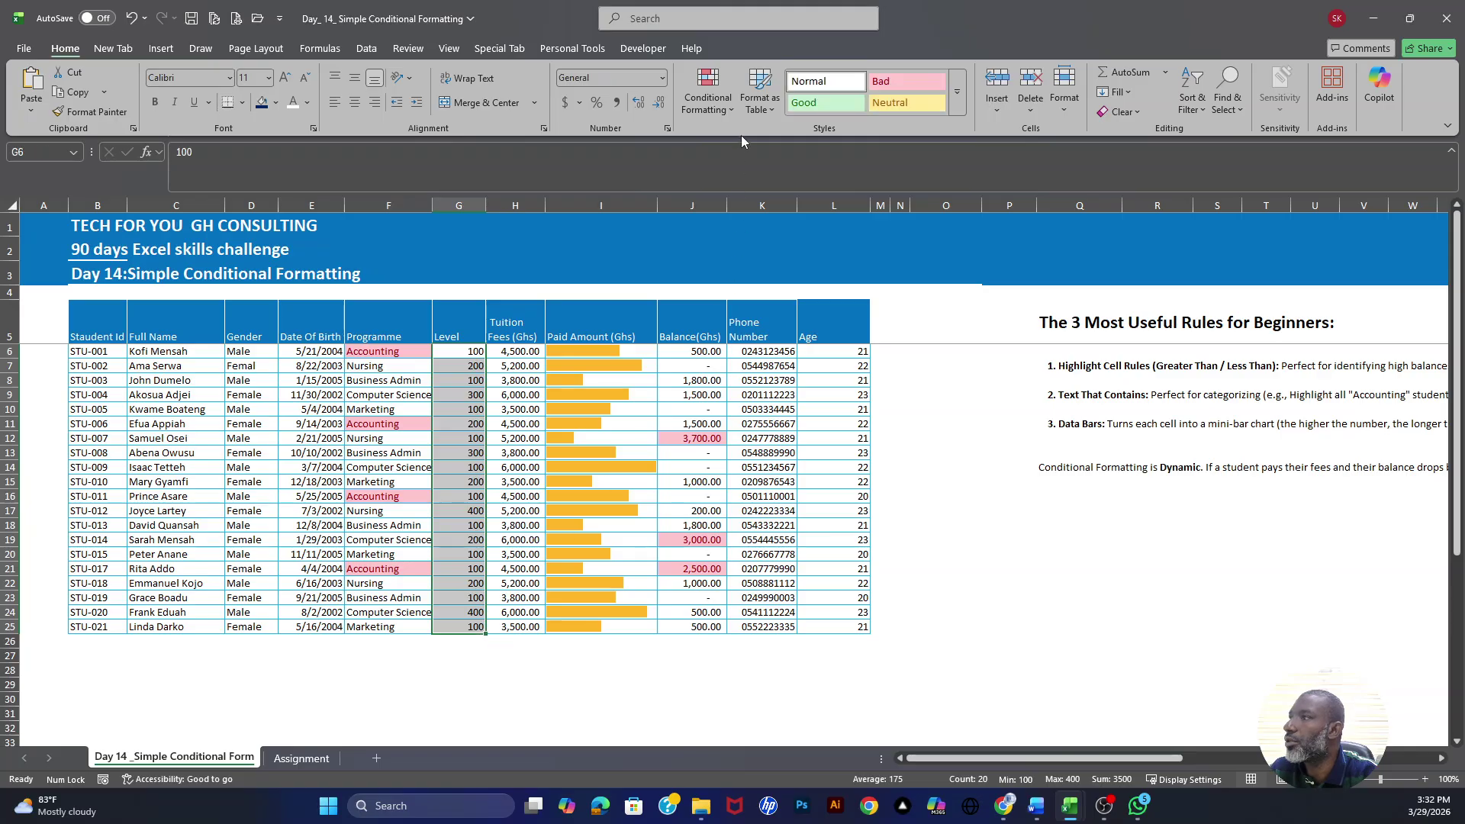
pyautogui.click(768, 111)
pyautogui.click(716, 99)
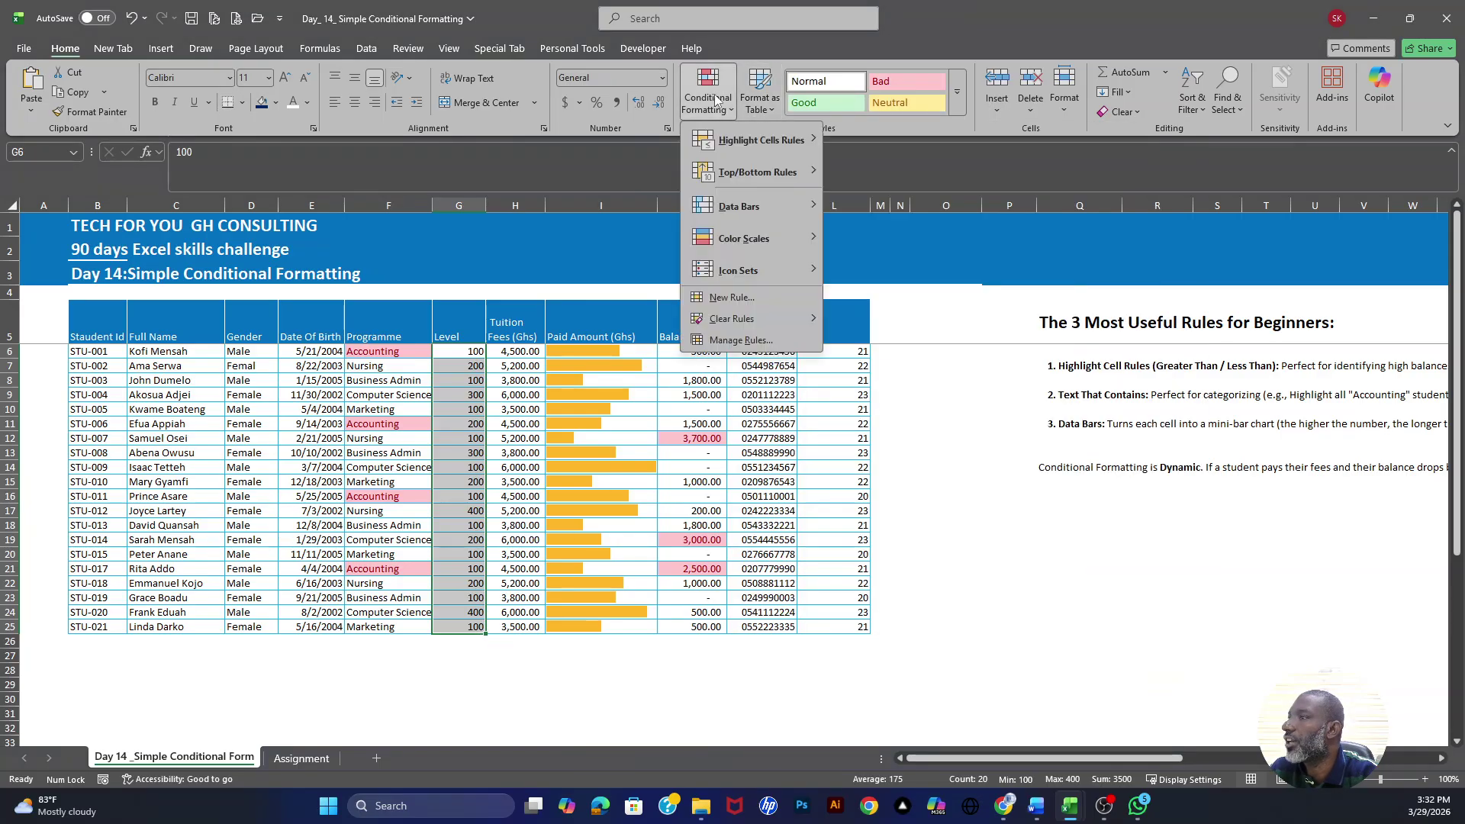
pyautogui.moveTo(765, 204)
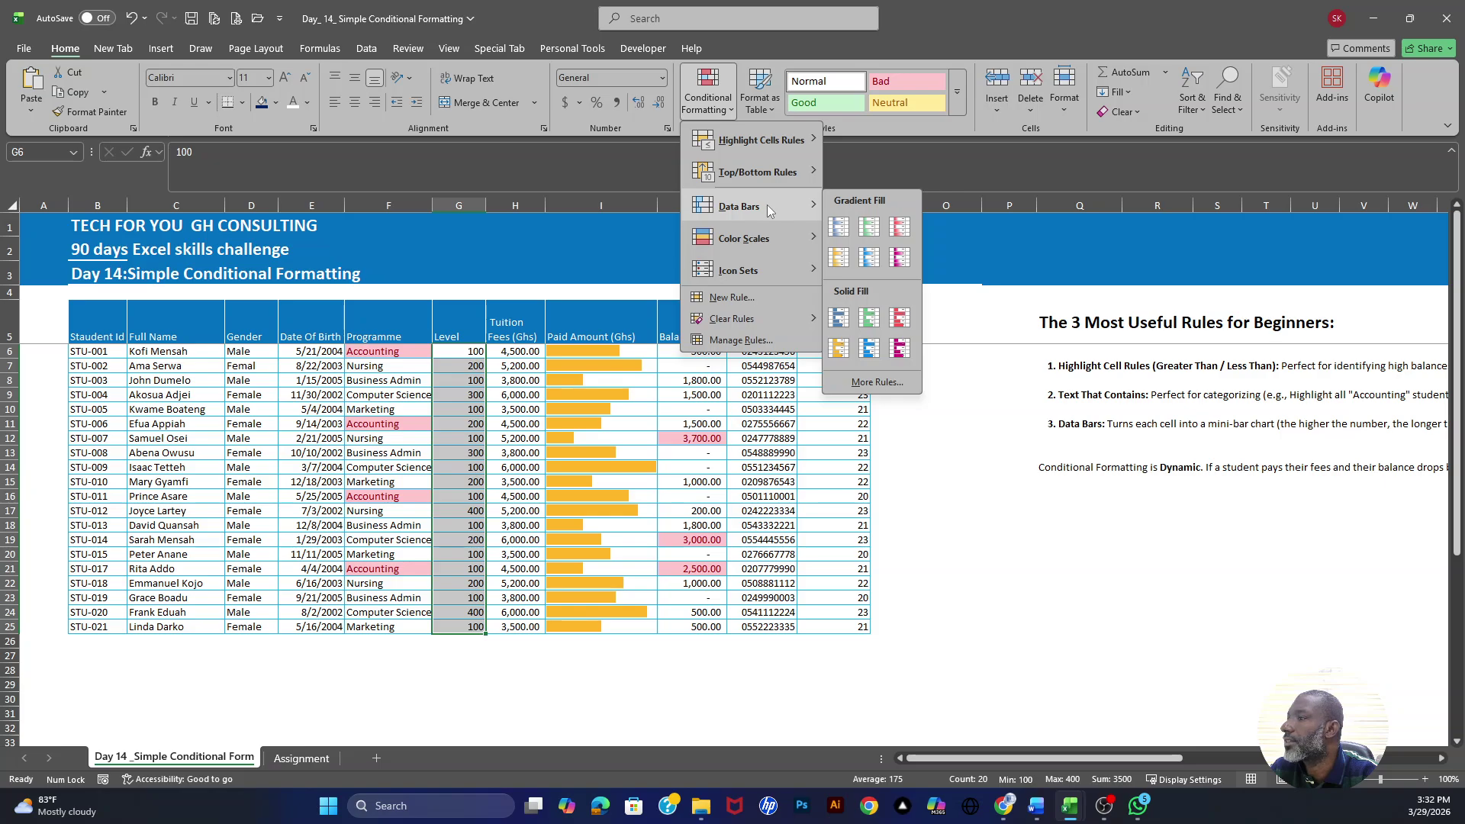
pyautogui.moveTo(773, 237)
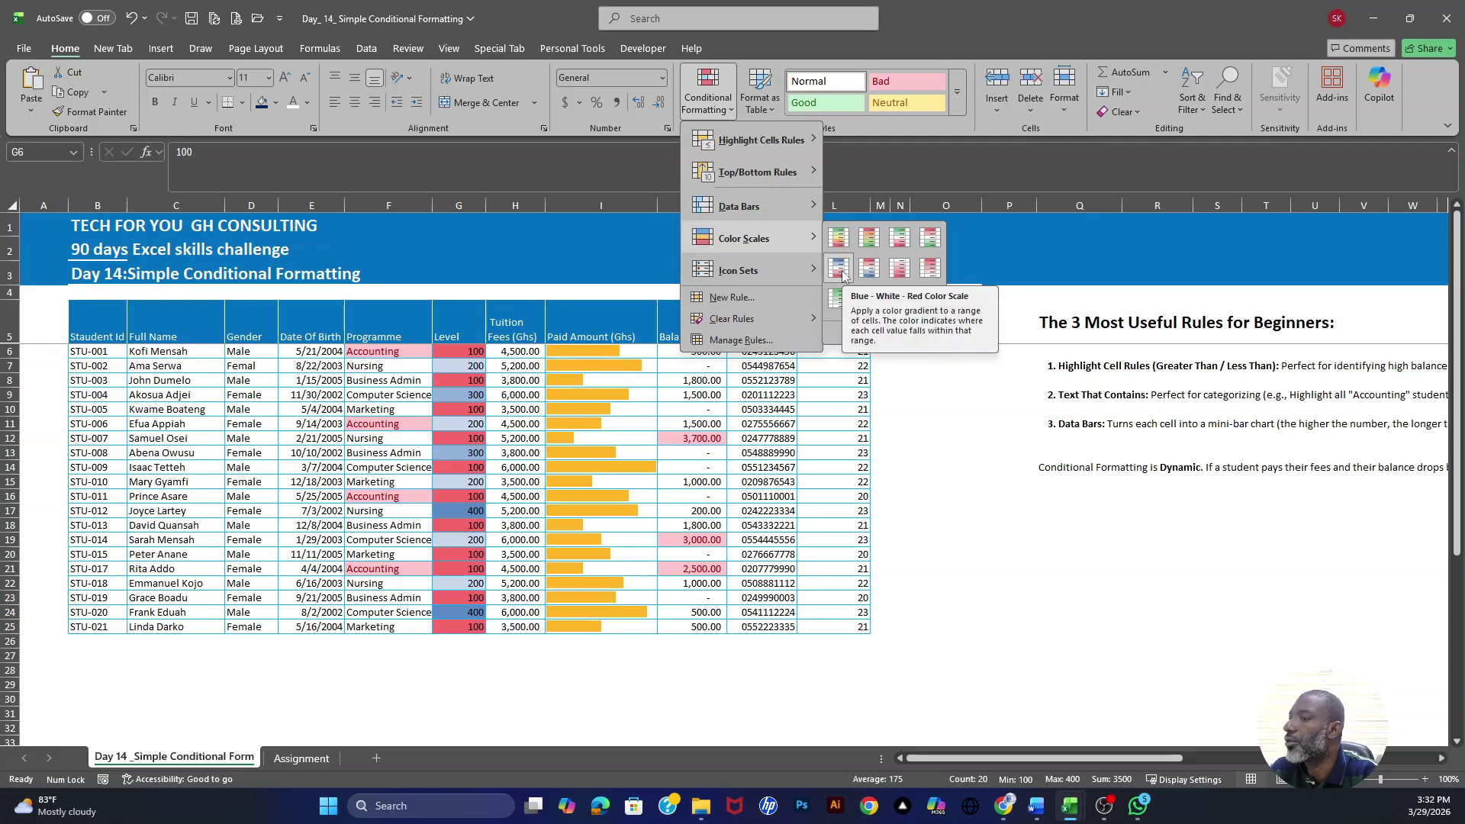
pyautogui.click(570, 367)
# Apply the Green-Yellow-Red color scale to the Tuition Fees cells H6:H25
pyautogui.moveTo(530, 356); pyautogui.dragTo(527, 626)
pyautogui.click(710, 106)
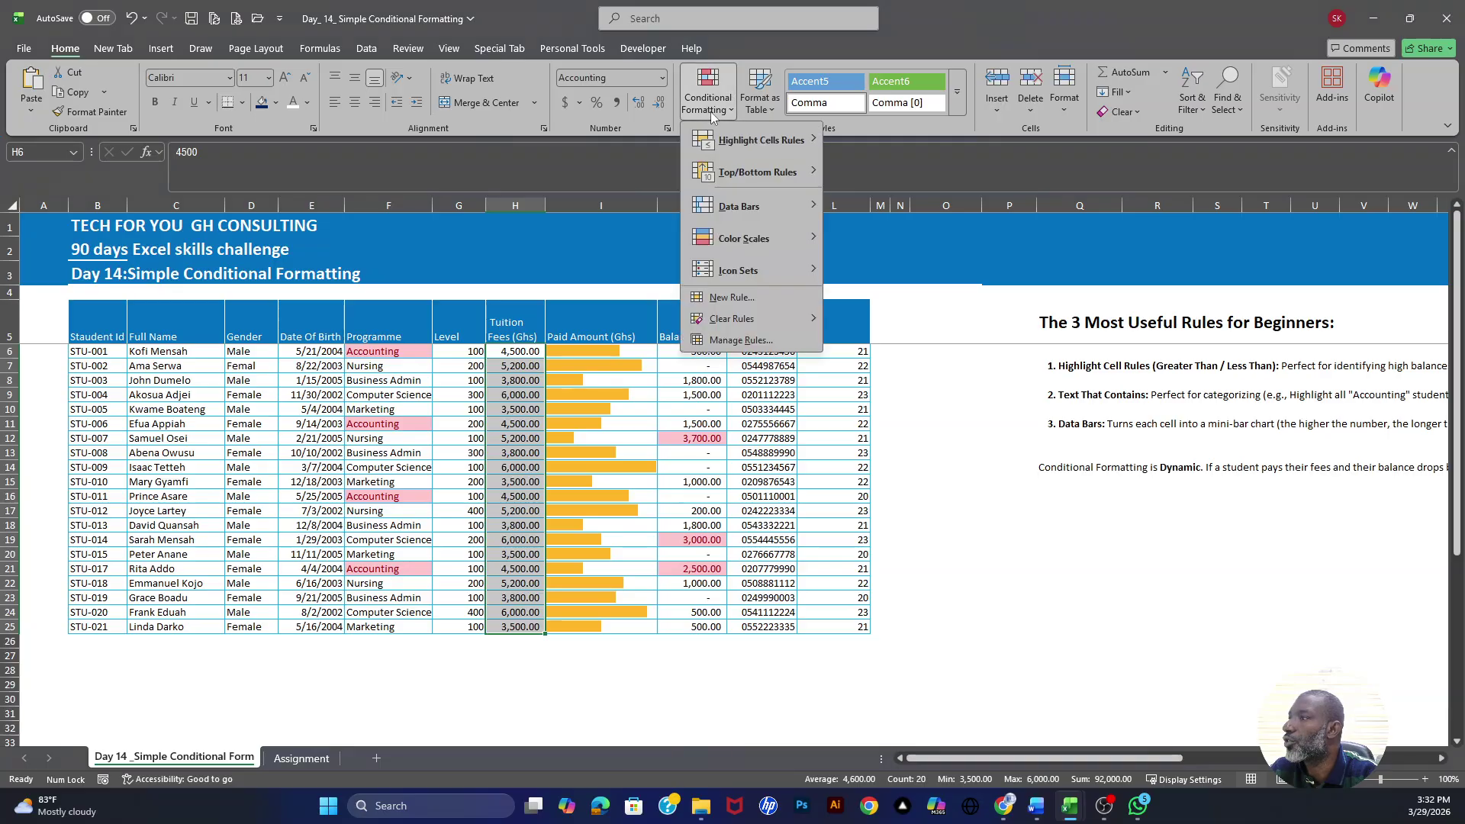
pyautogui.moveTo(744, 239)
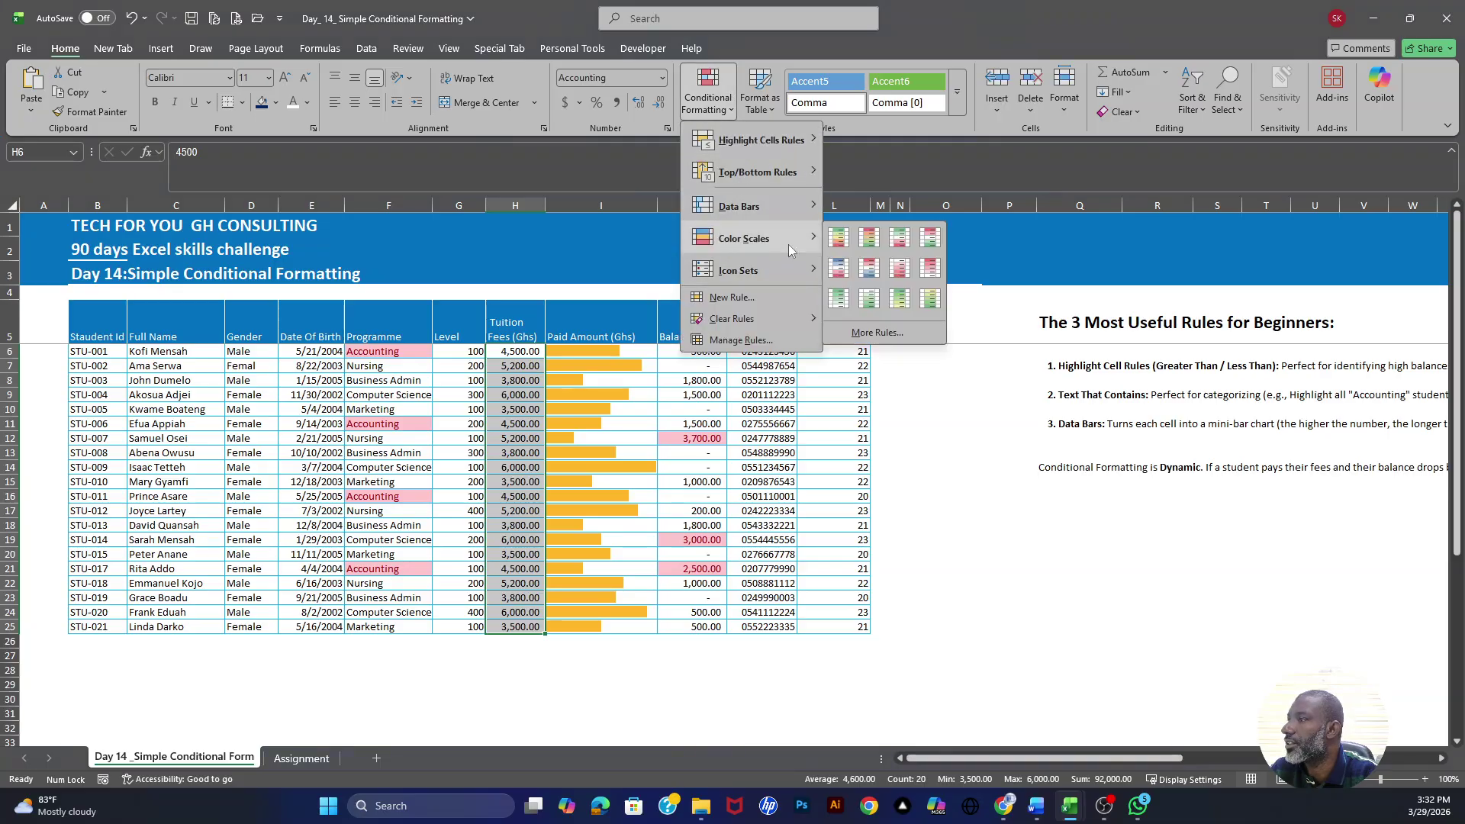
pyautogui.click(837, 236)
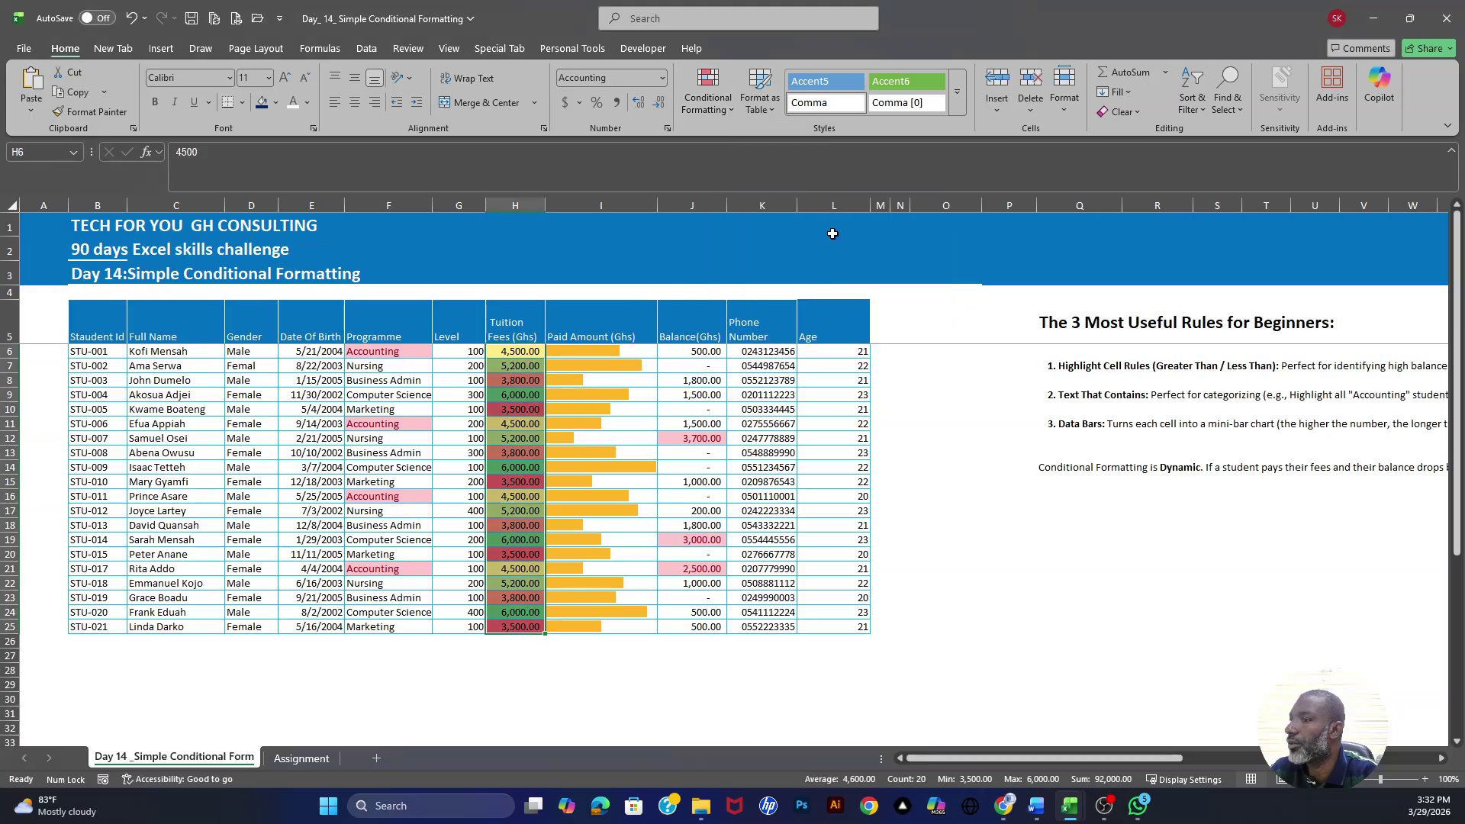
# Examine the Tuition Fees color scale rule's settings in the rules manager and close it without changing anything
pyautogui.click(704, 115)
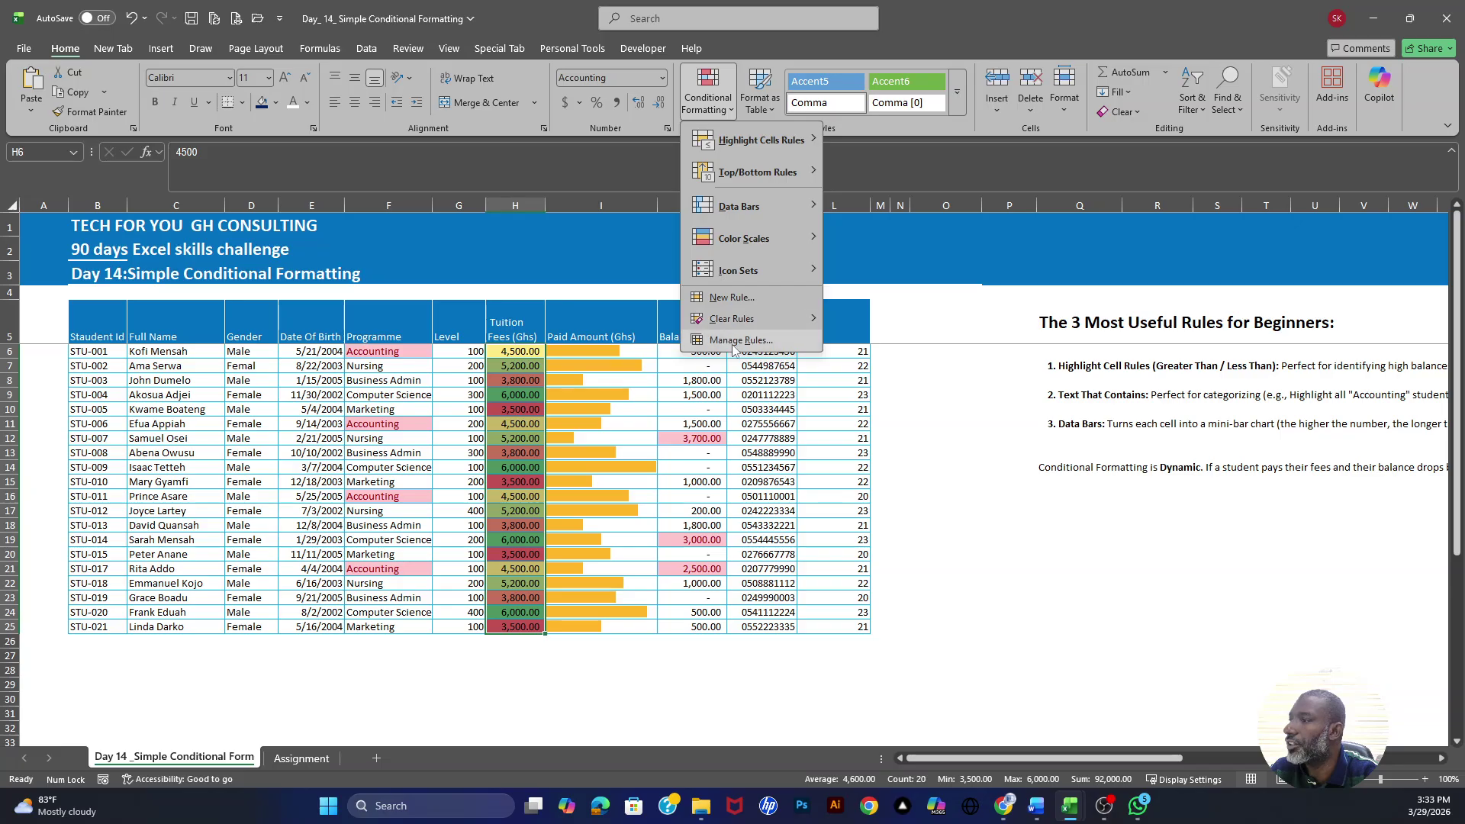
pyautogui.click(742, 336)
pyautogui.click(850, 343)
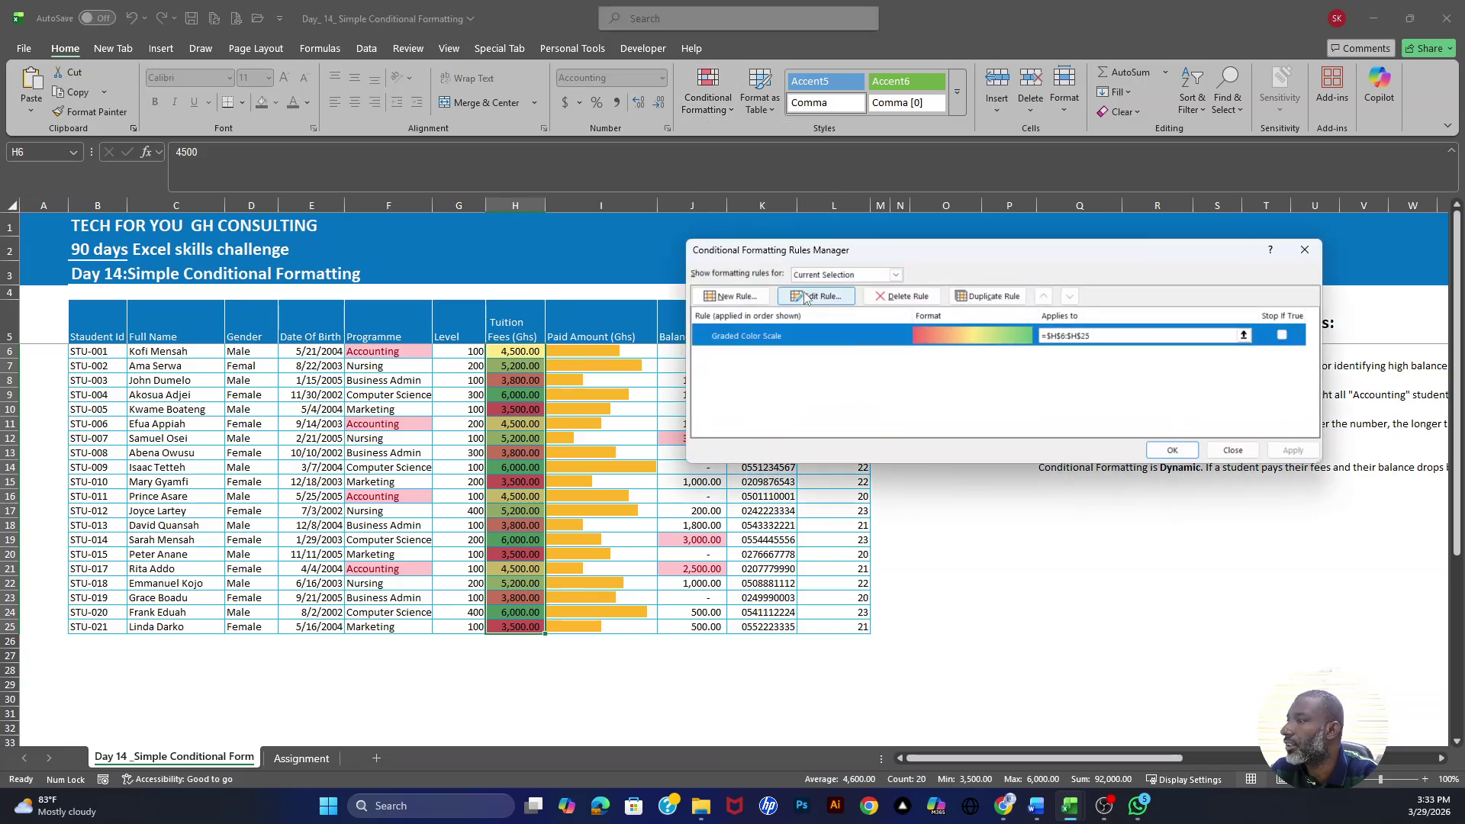
pyautogui.click(817, 296)
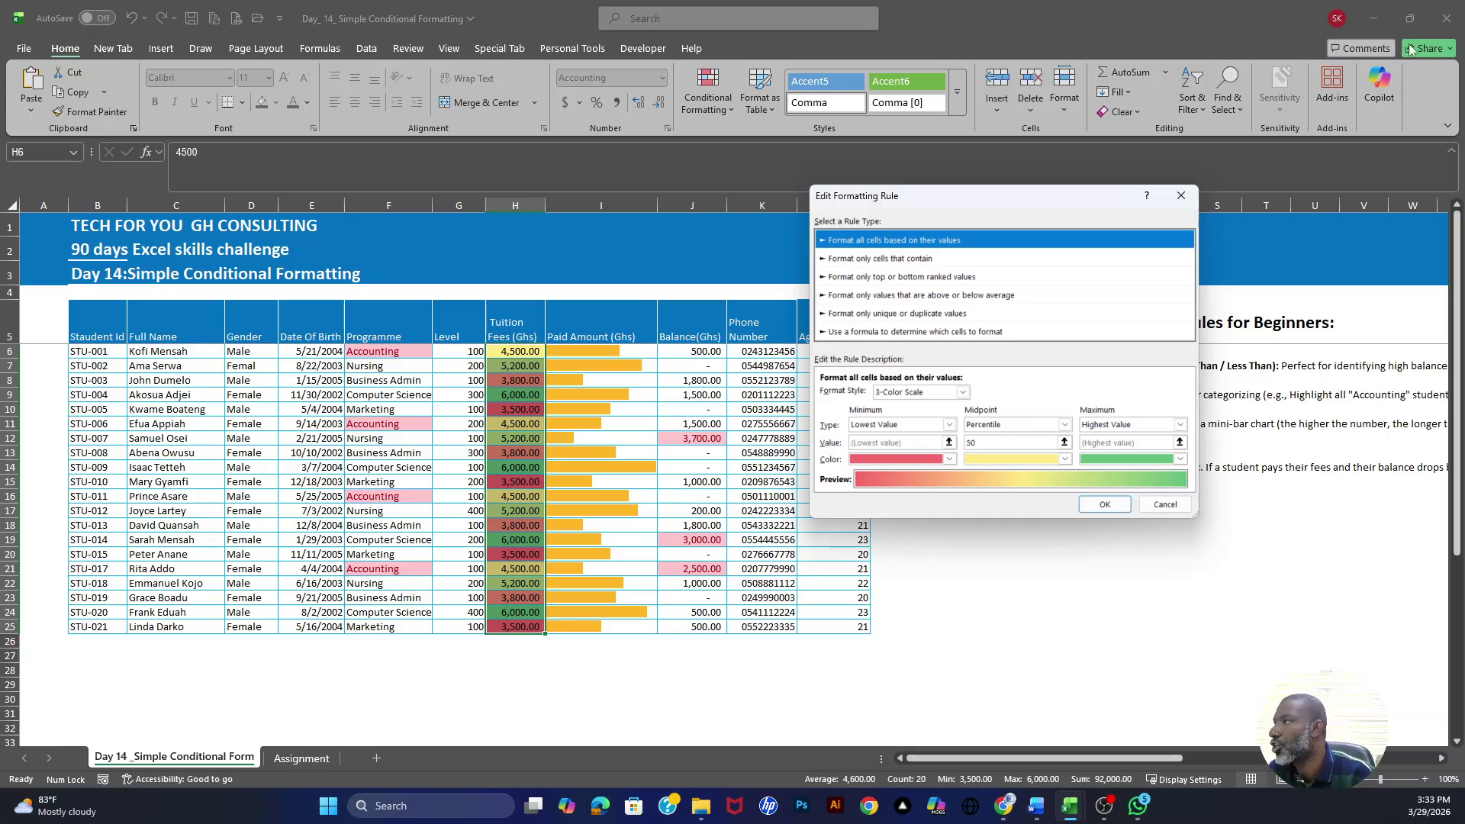
pyautogui.click(1181, 195)
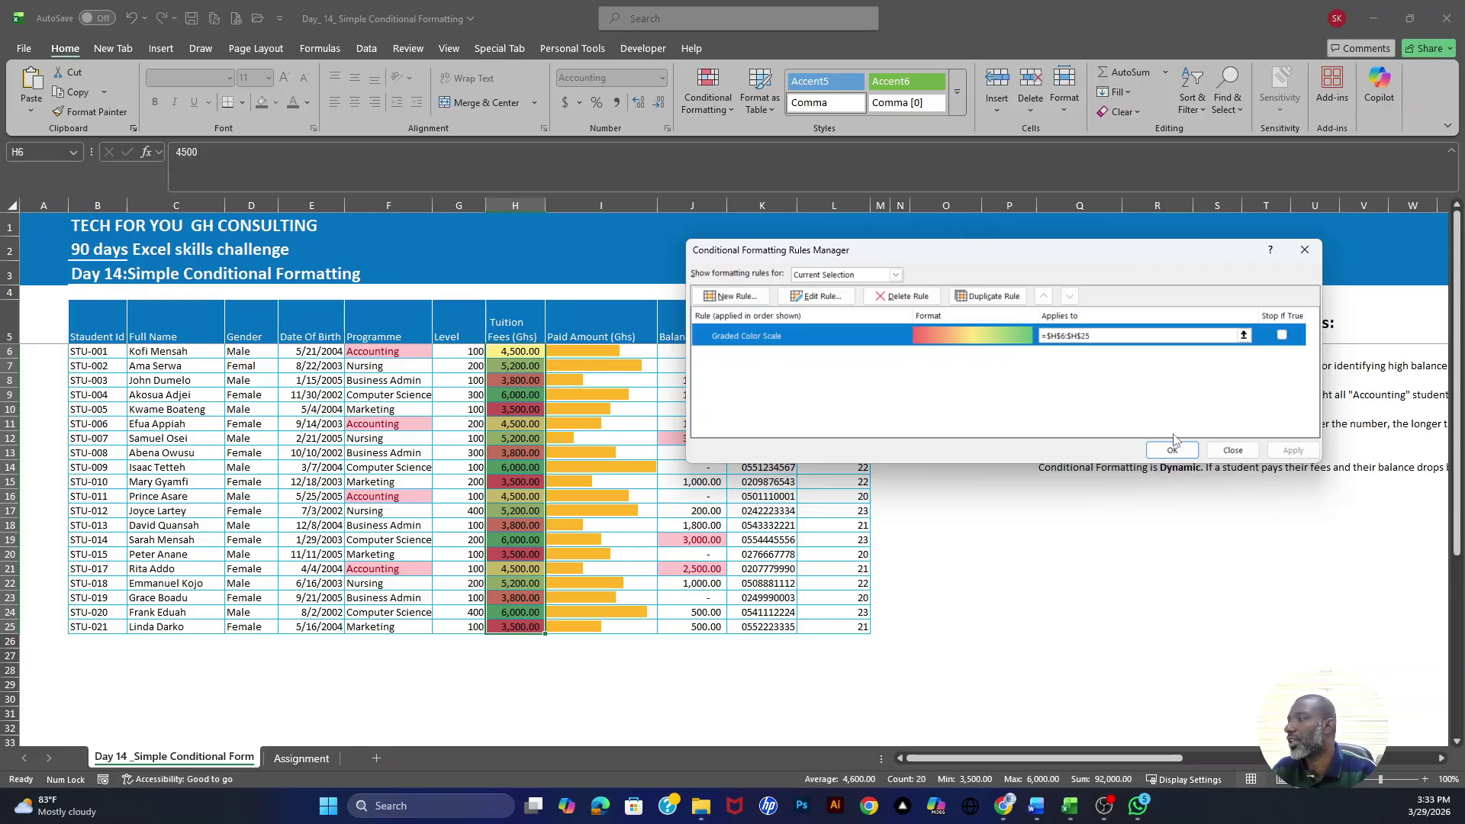
pyautogui.click(1233, 451)
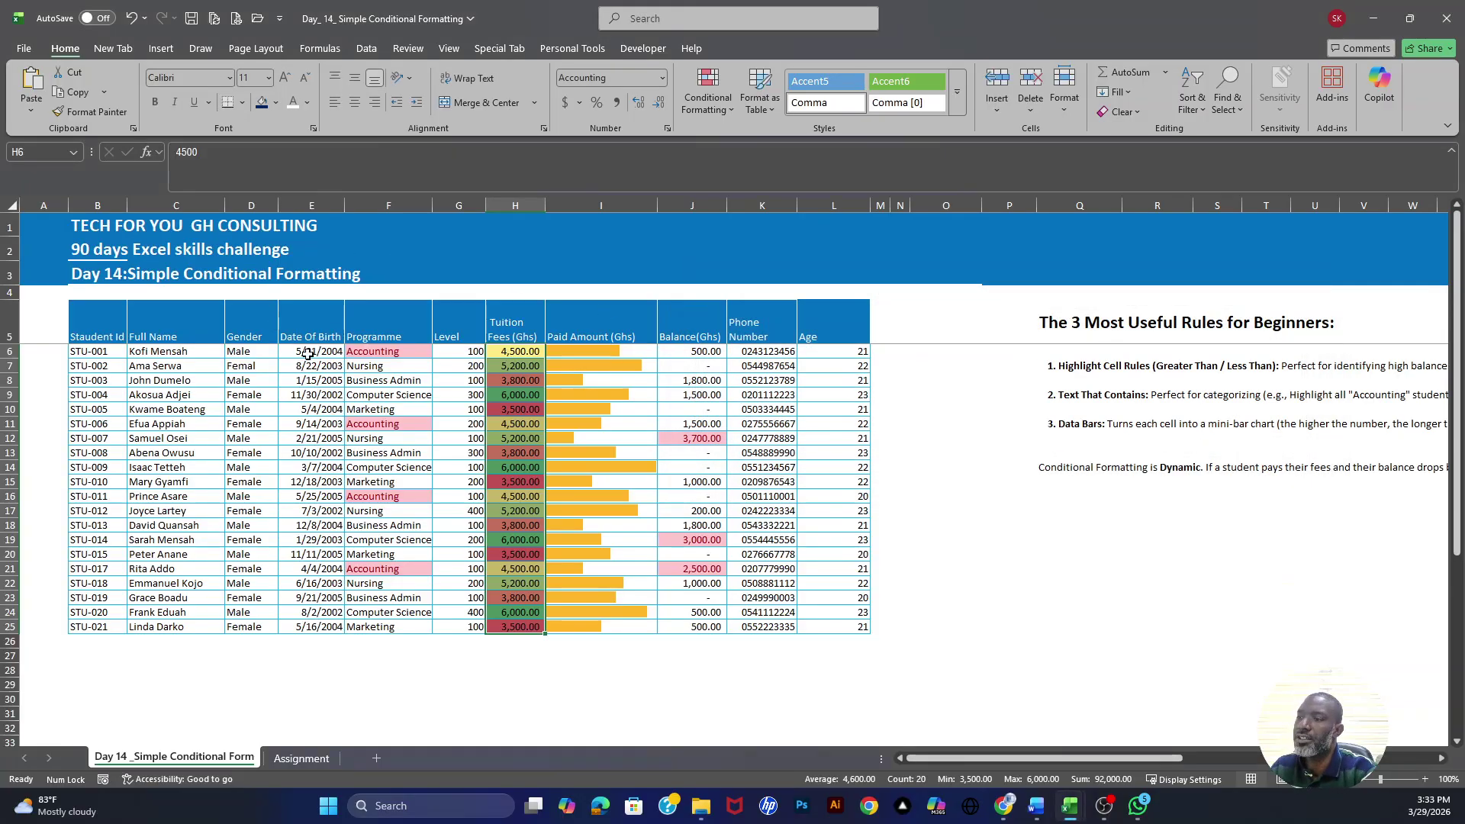
pyautogui.click(410, 397)
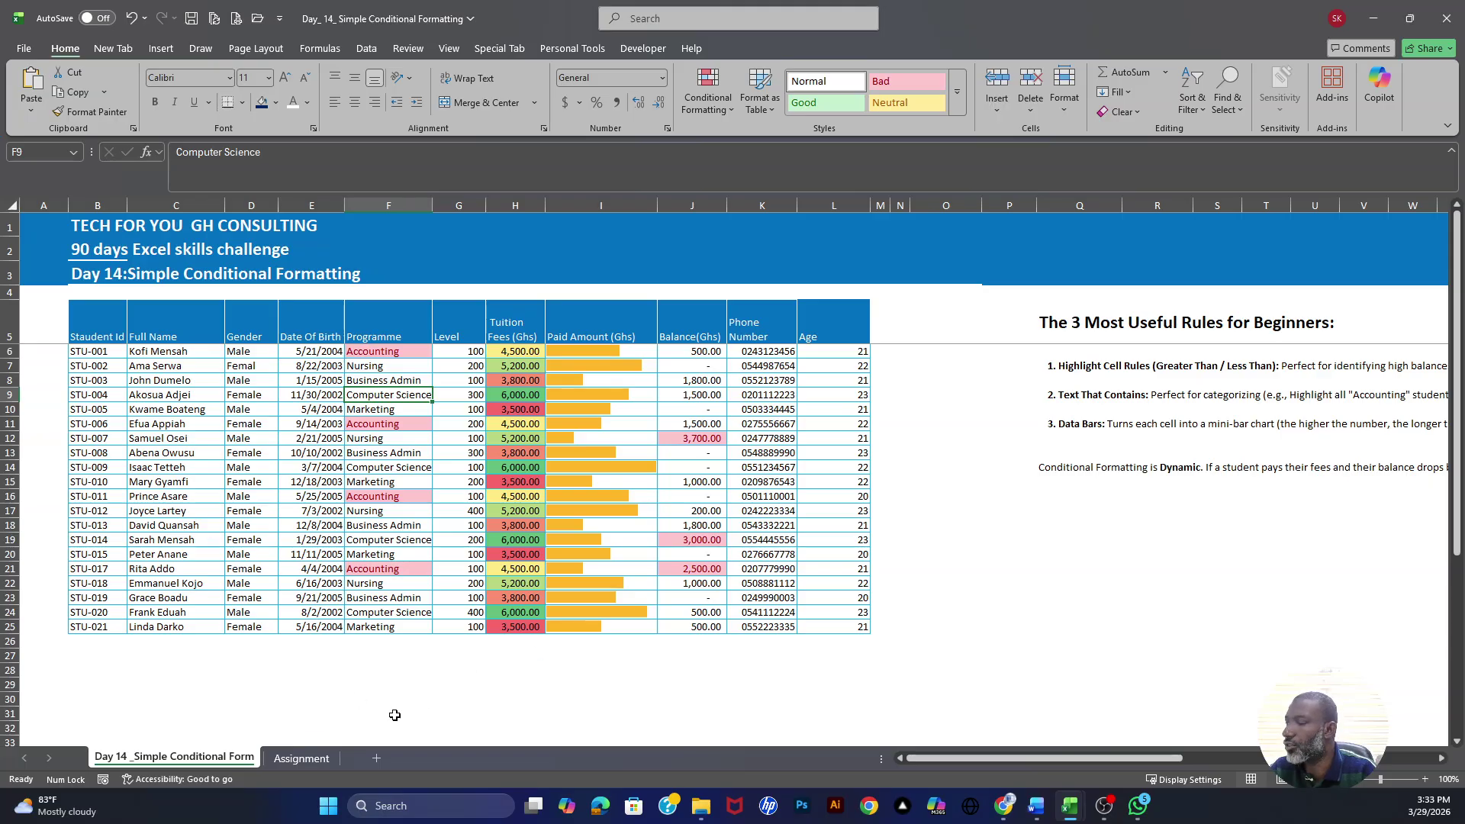
# Look over the Date, Category and Amount data on the Assignment sheet and return to the Day 14 sheet
pyautogui.click(301, 757)
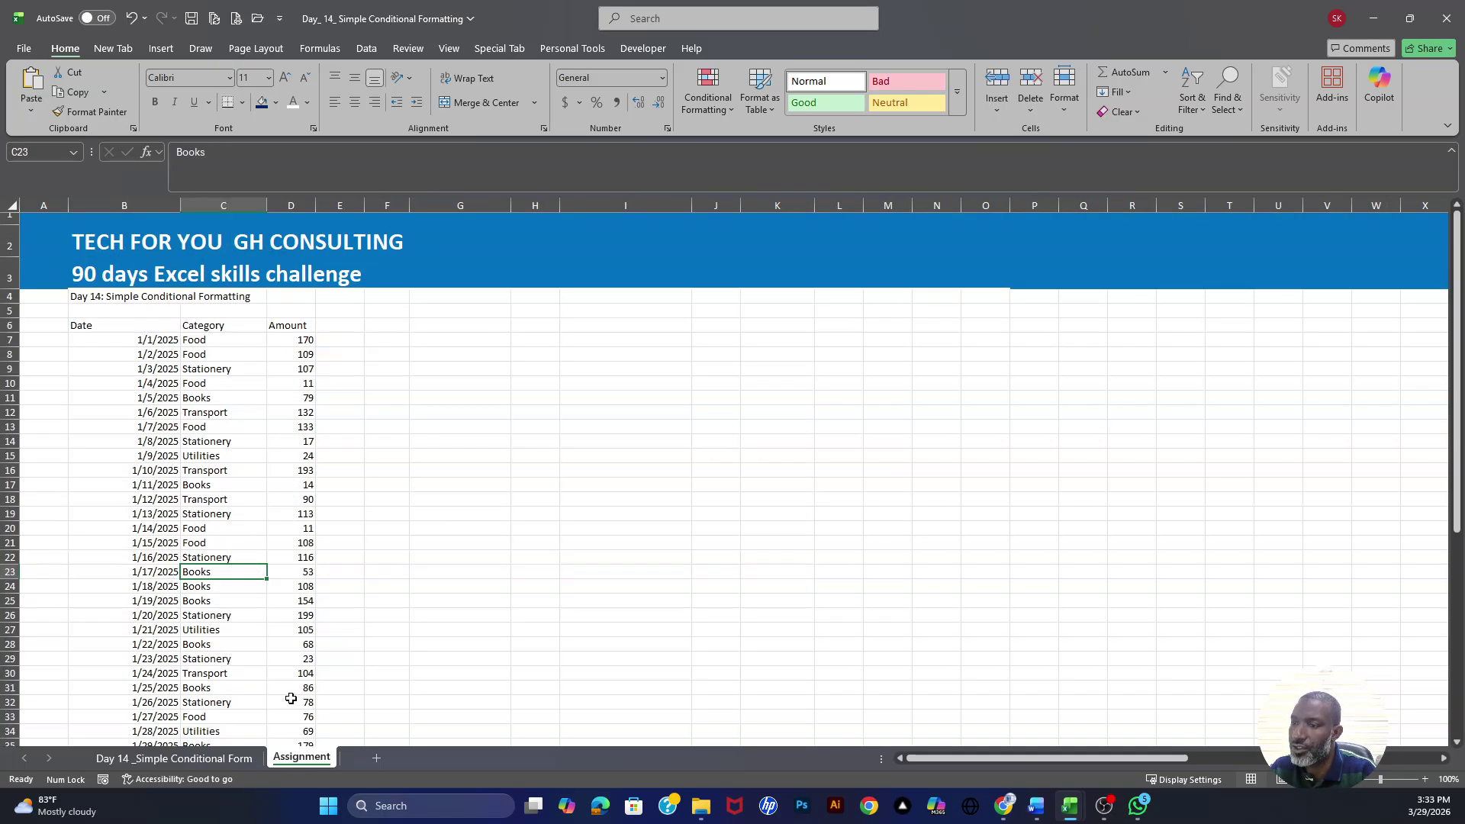
pyautogui.scroll(-1, 286, 705)
pyautogui.scroll(1, 286, 706)
pyautogui.click(226, 764)
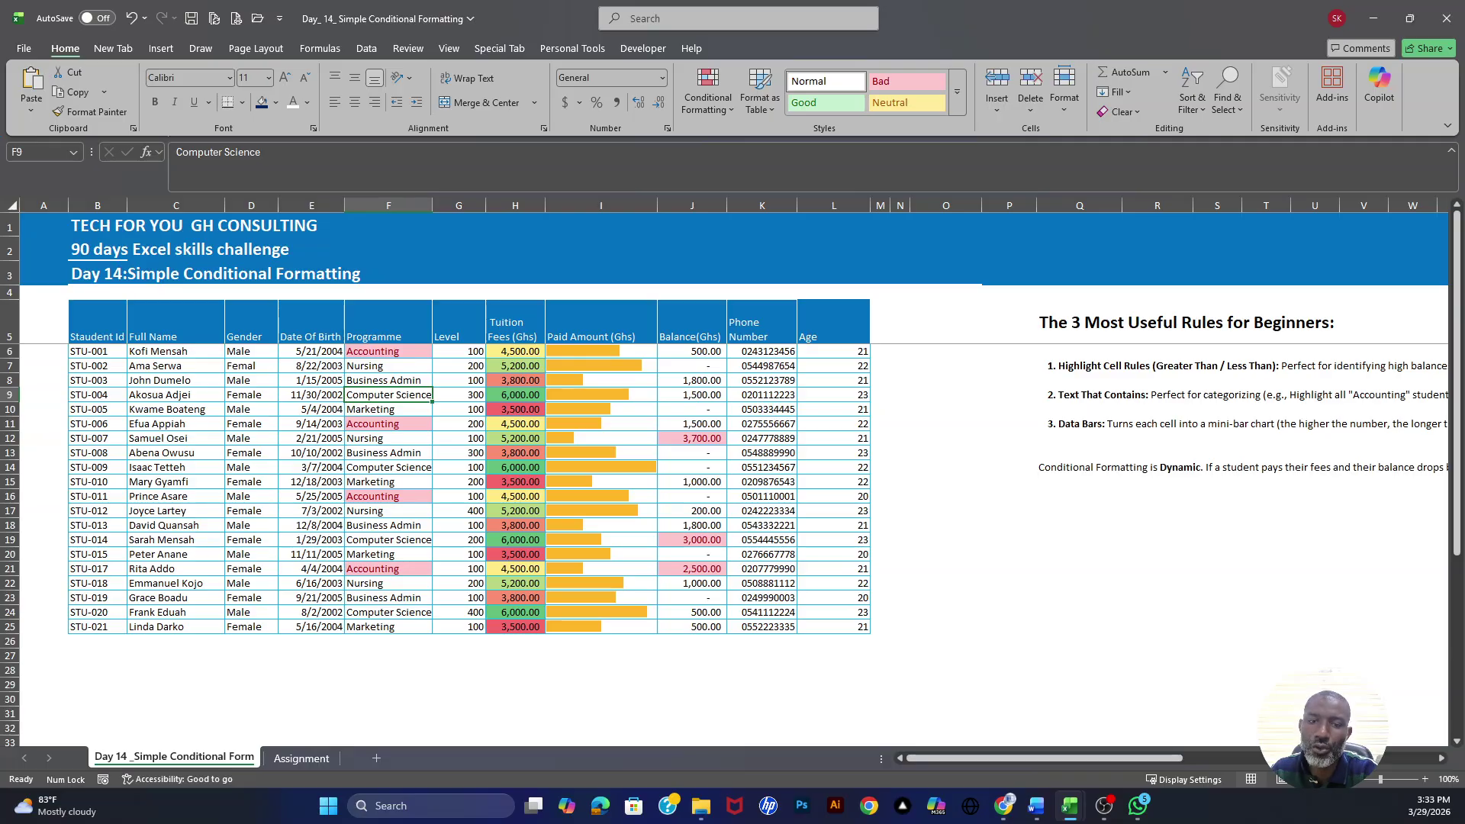
# Paste the copied "The Assignment & Closing" task text into the Assignment sheet starting at cell G6
pyautogui.hotkey('alt', 'Tab')
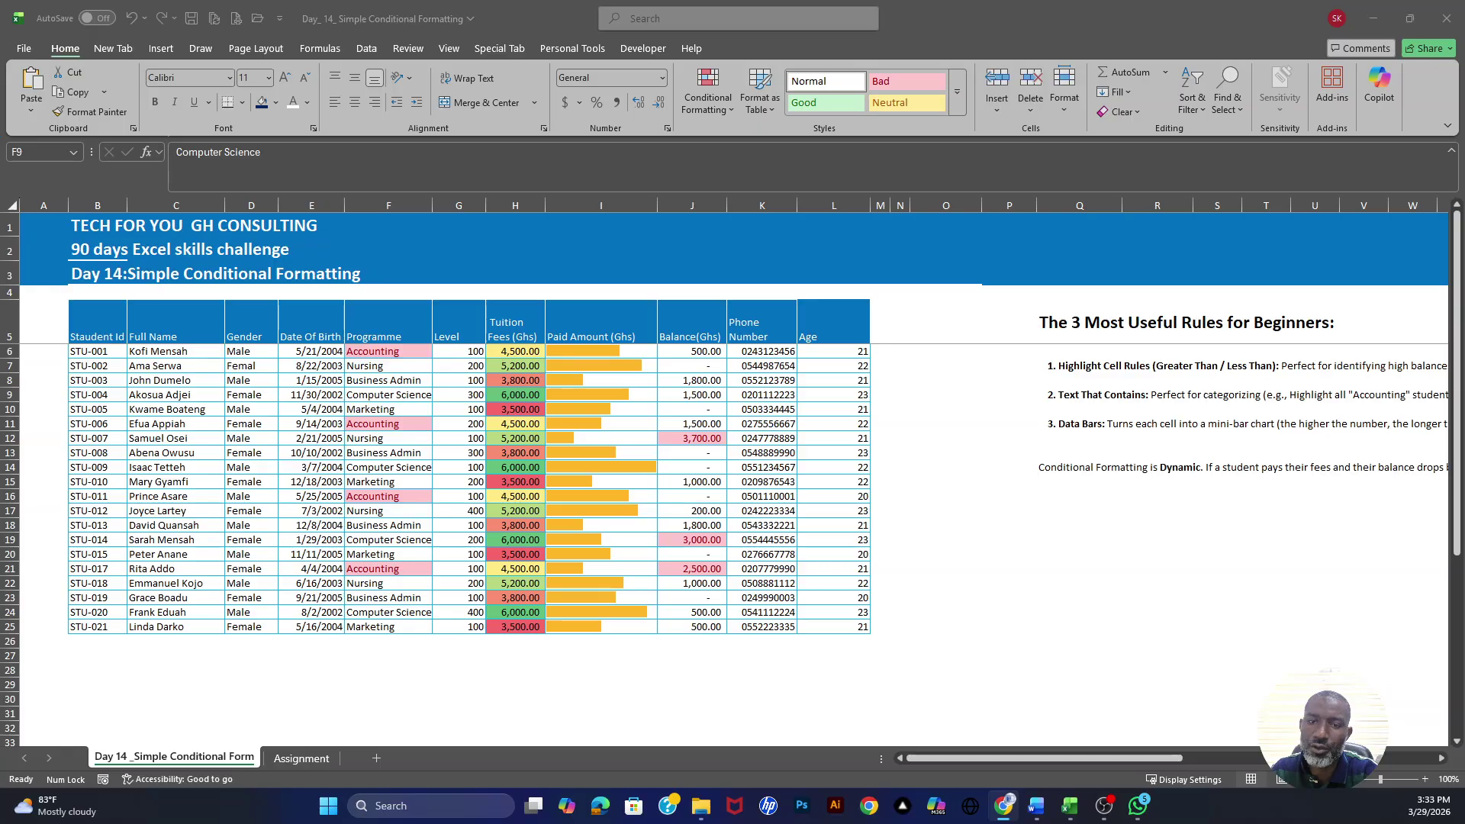
pyautogui.hotkey('alt', 'Tab')
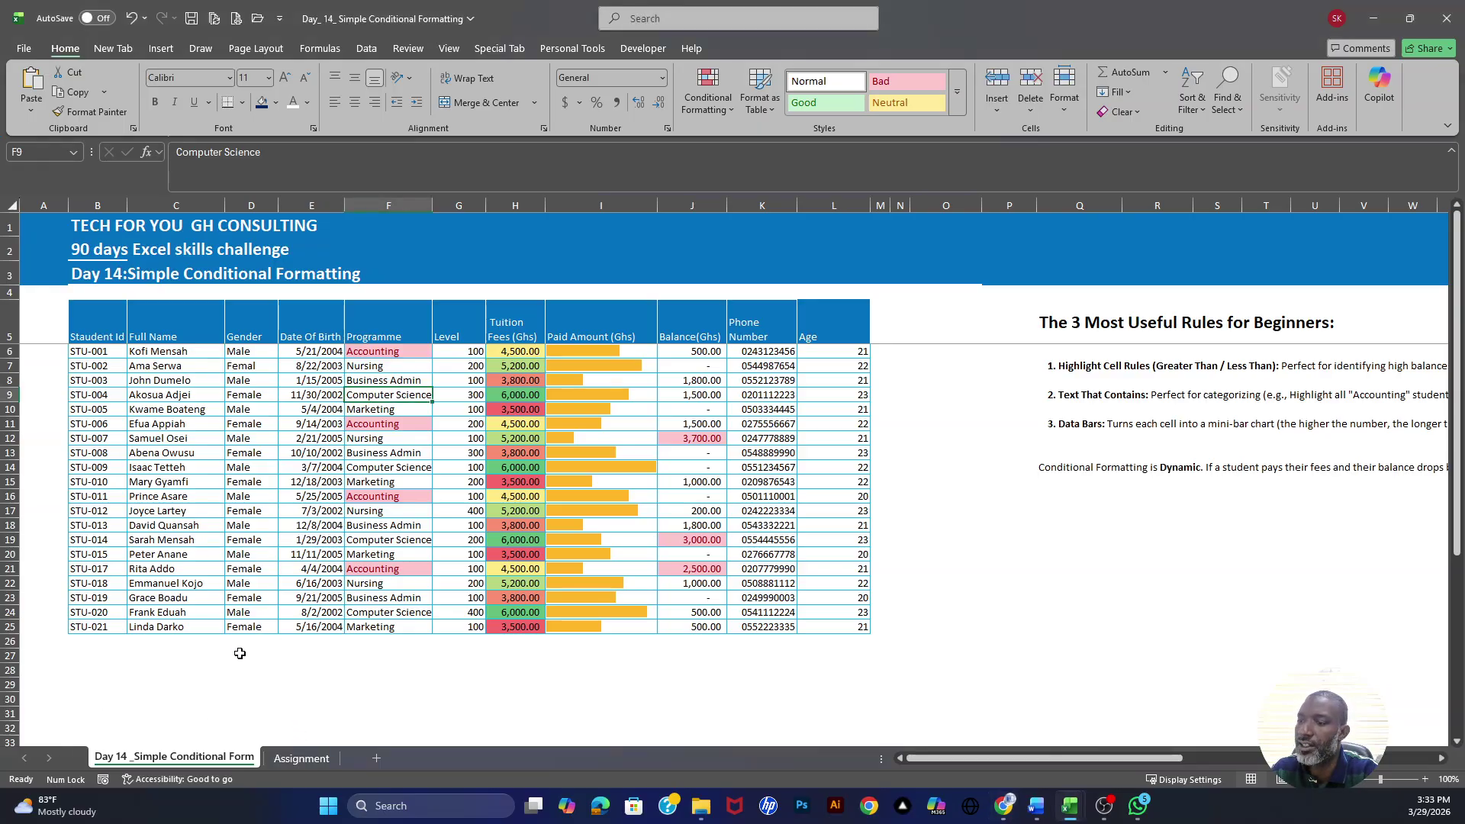
pyautogui.click(296, 758)
pyautogui.click(455, 284)
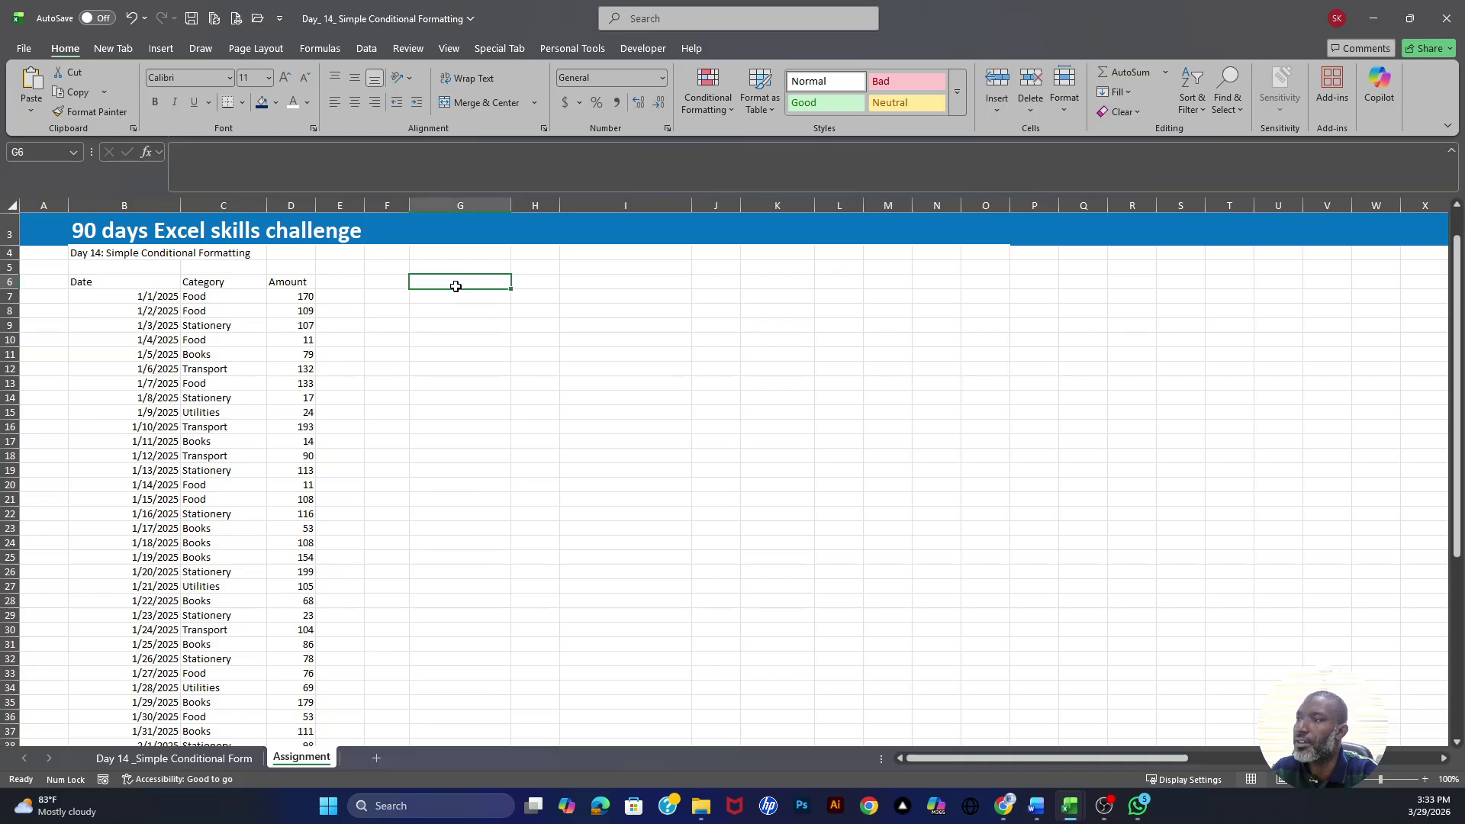
pyautogui.rightClick(456, 286)
pyautogui.click(494, 390)
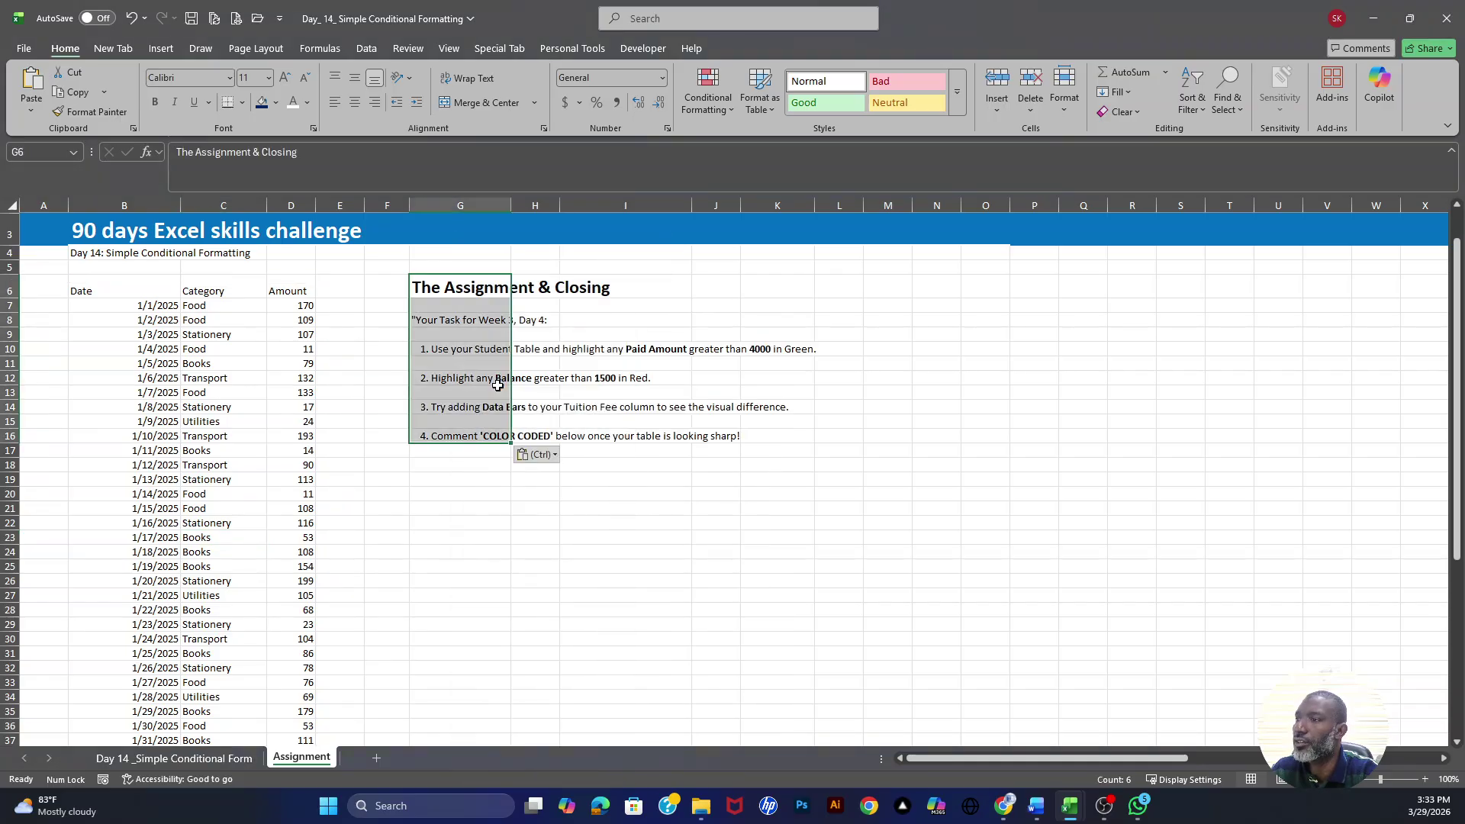
# Review the "The Assignment & Closing" tasks below the student table on the Day 14 sheet and return to the table
pyautogui.click(195, 760)
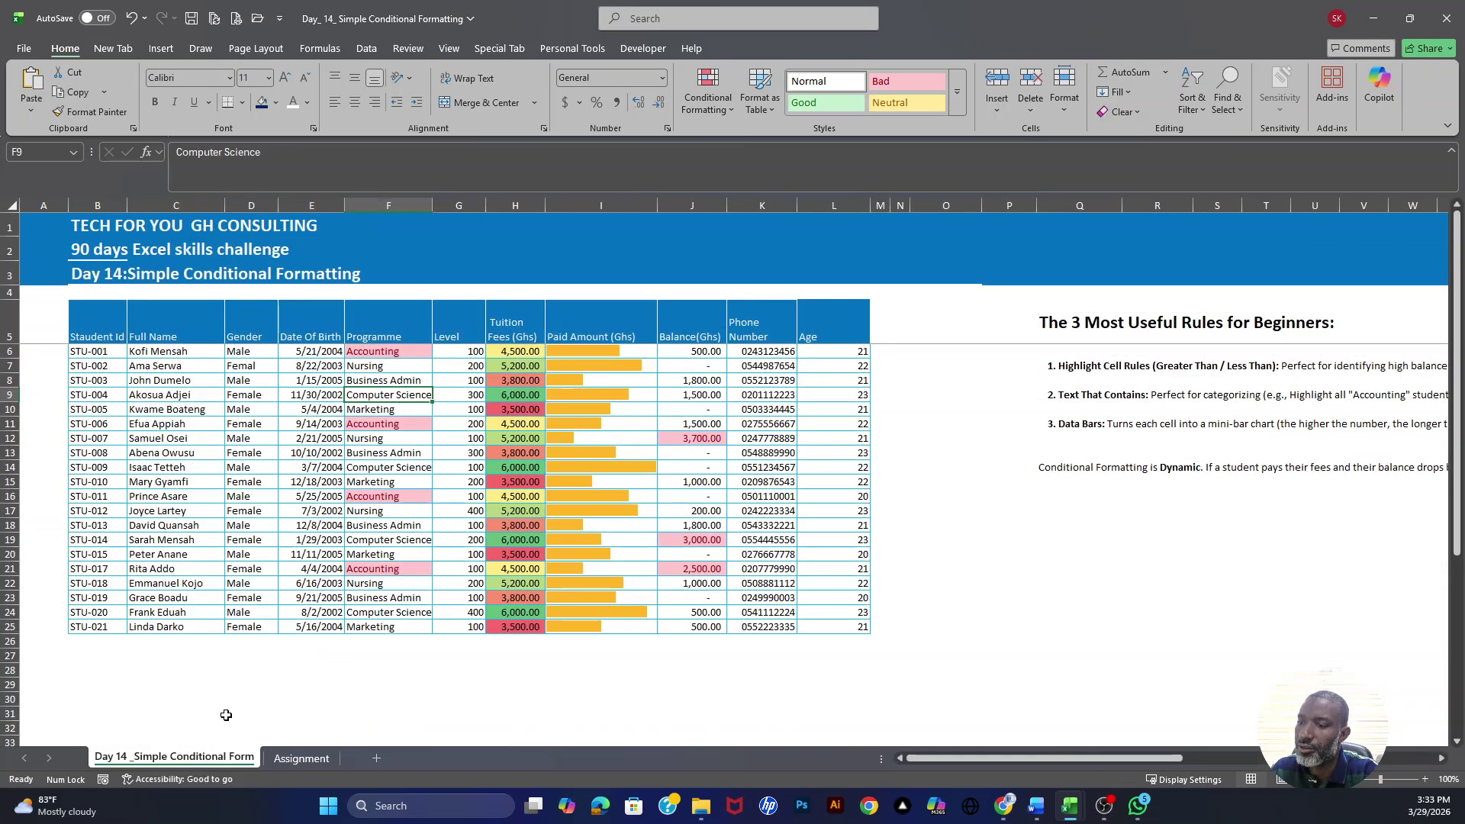
pyautogui.scroll(-1, 180, 663)
pyautogui.scroll(-4, 153, 611)
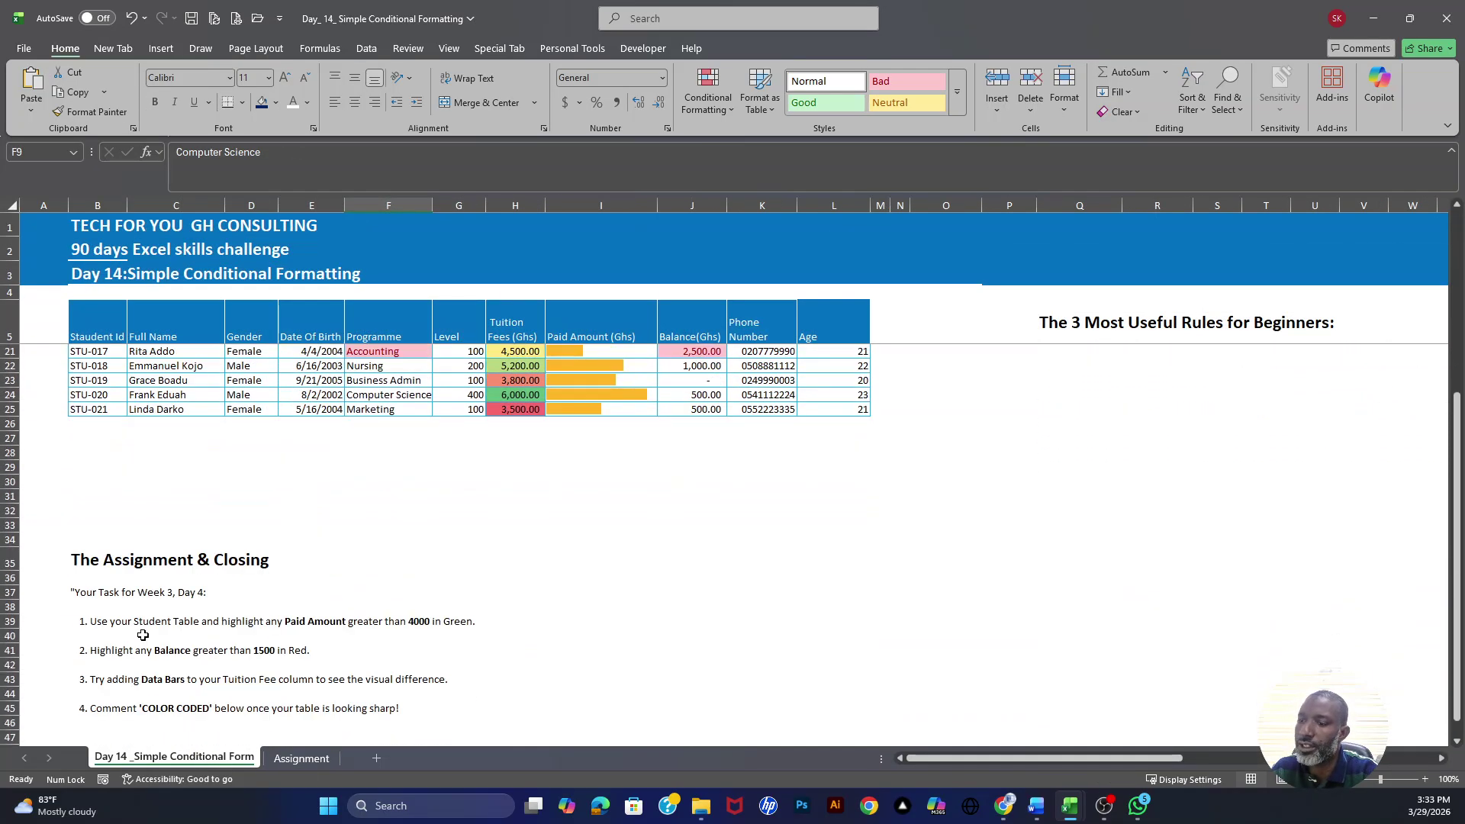
pyautogui.moveTo(145, 563); pyautogui.dragTo(202, 578)
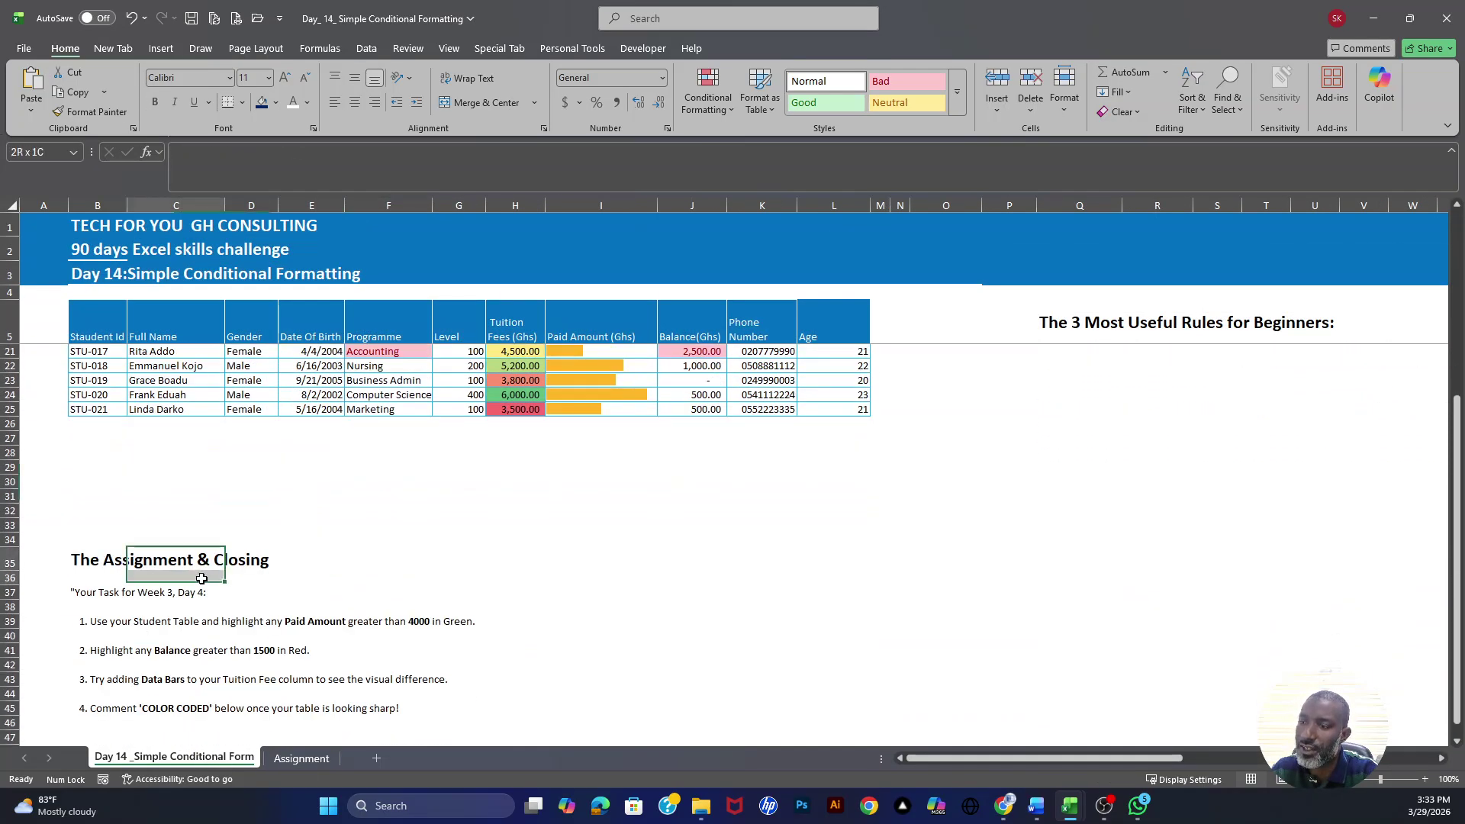
pyautogui.click(451, 623)
pyautogui.scroll(5, 404, 532)
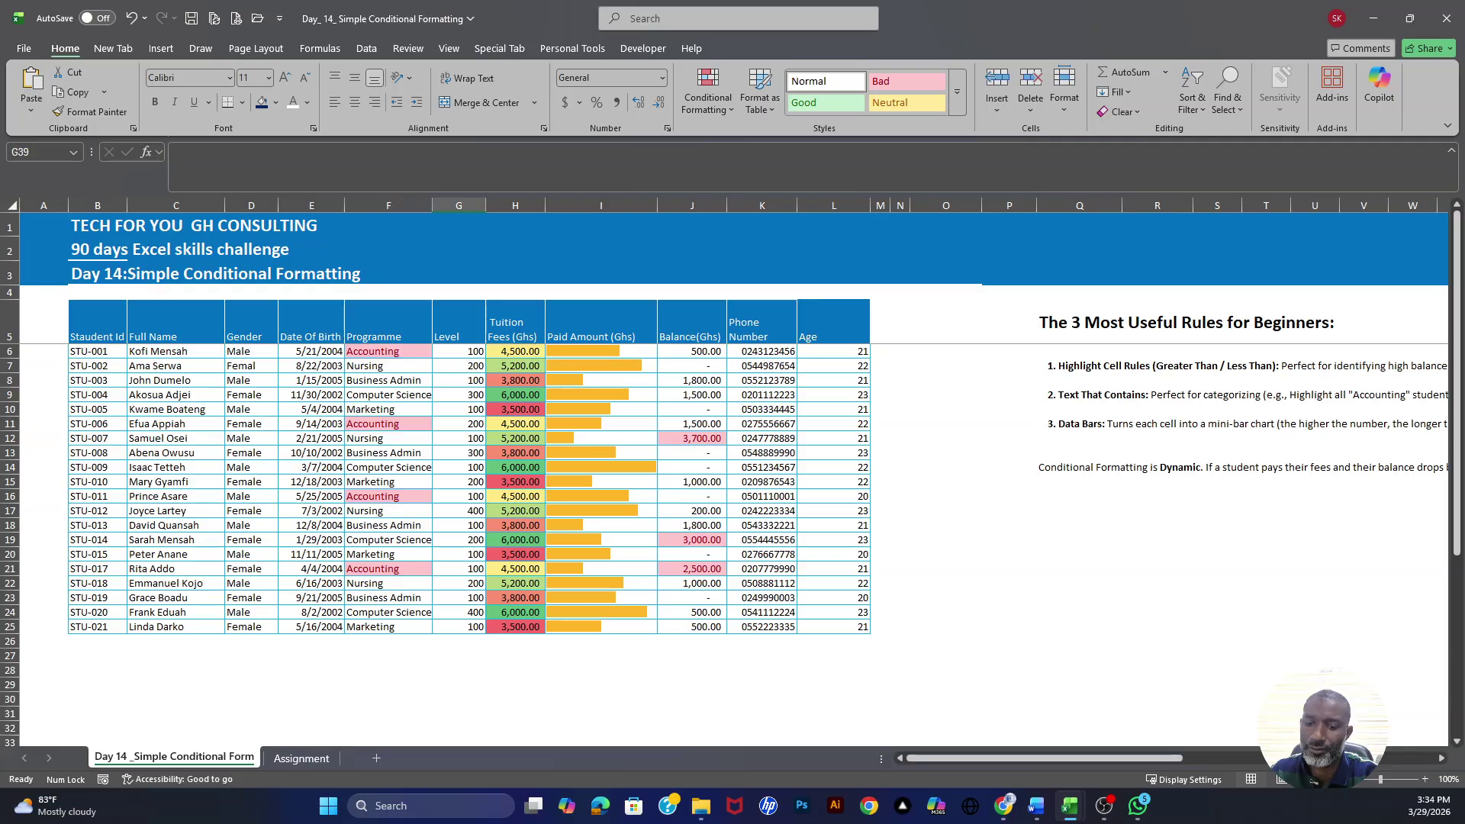
pyautogui.hotkey('alt', 'Tab')
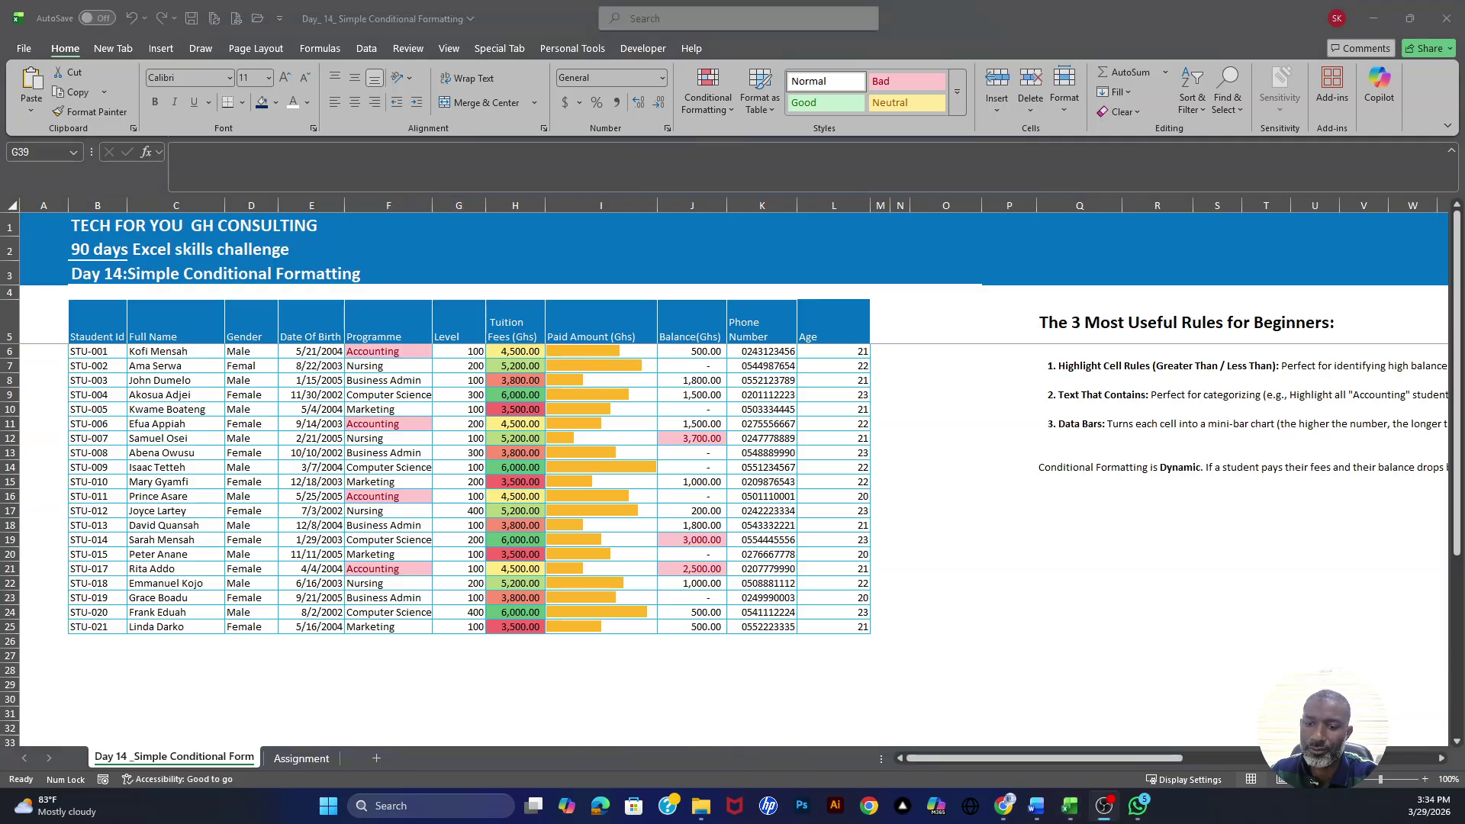